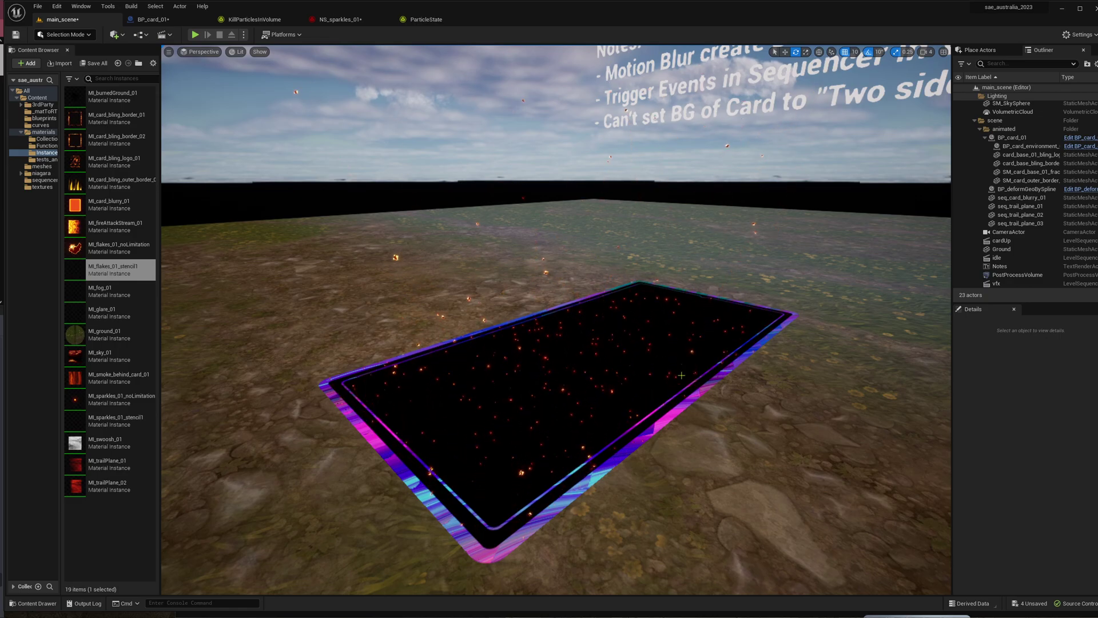
Step: Examine the spark and flake particles around the card portal in the level from several angles
key("a")
right_click_drag(669, 410, 750, 335)
key("d")
key("w")
key("d")
key("a")
key("d")
key("s")
key("w")
key("s")
key("a")
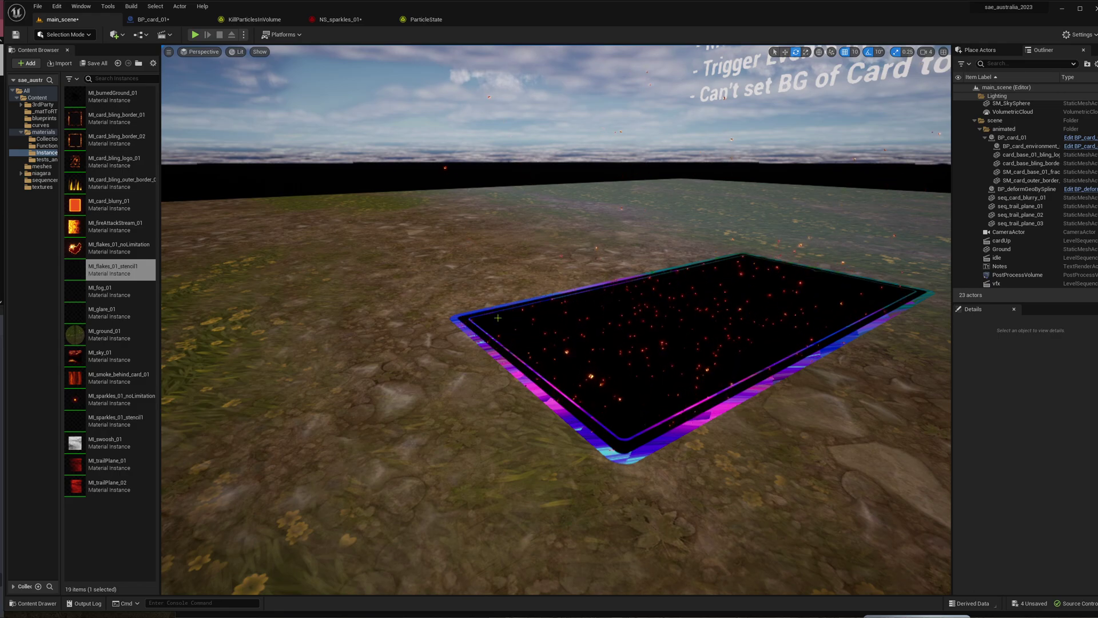
right_click_drag(765, 336, 754, 330)
key("d")
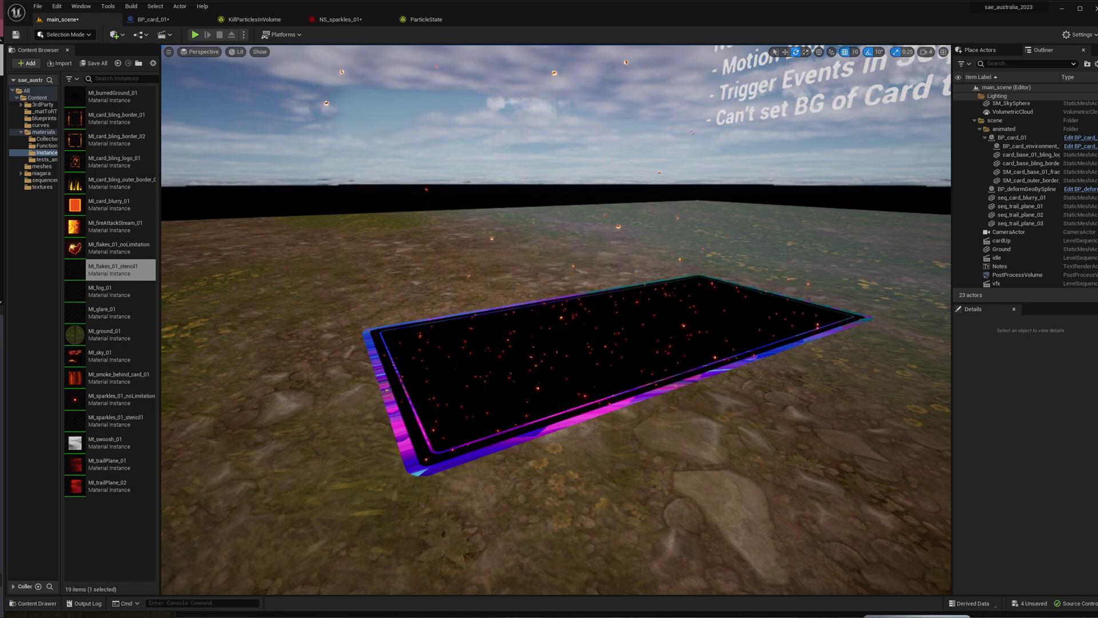
Step: Switch to the browser to read the pinned comment thread about the Particle Attribute Reader, and return to the level
key("alt+Tab")
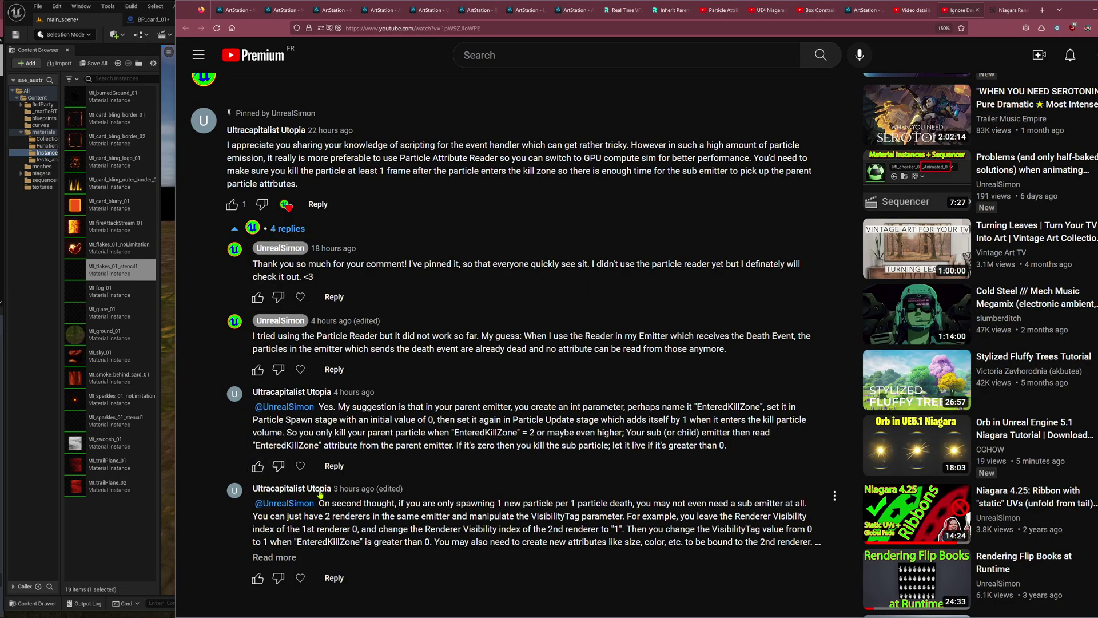
left_click(1092, 11)
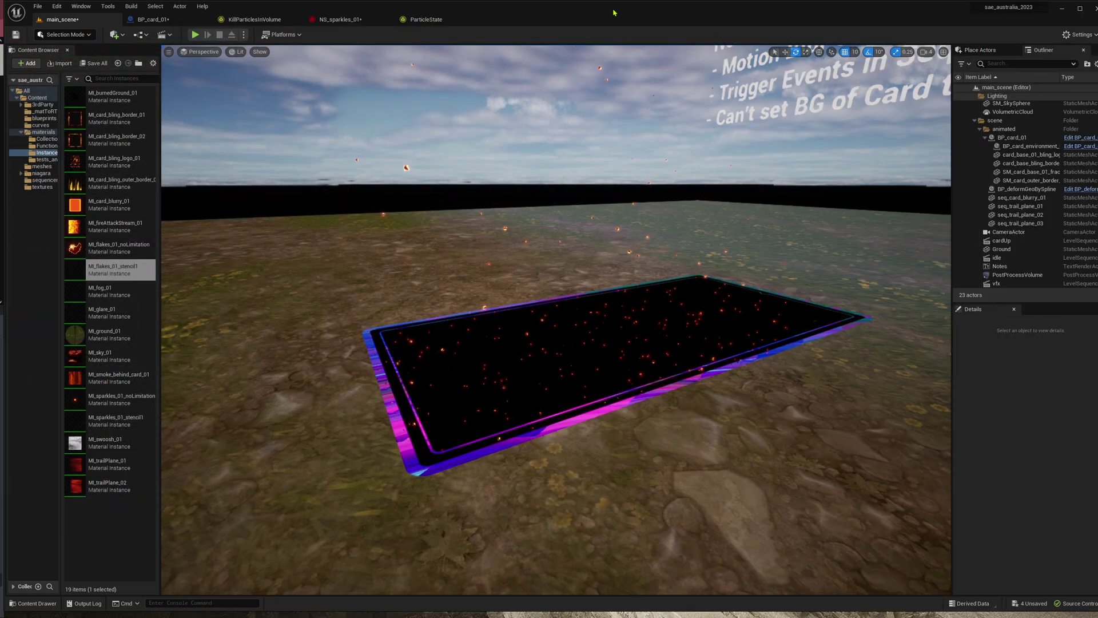
right_click_drag(671, 400, 750, 437)
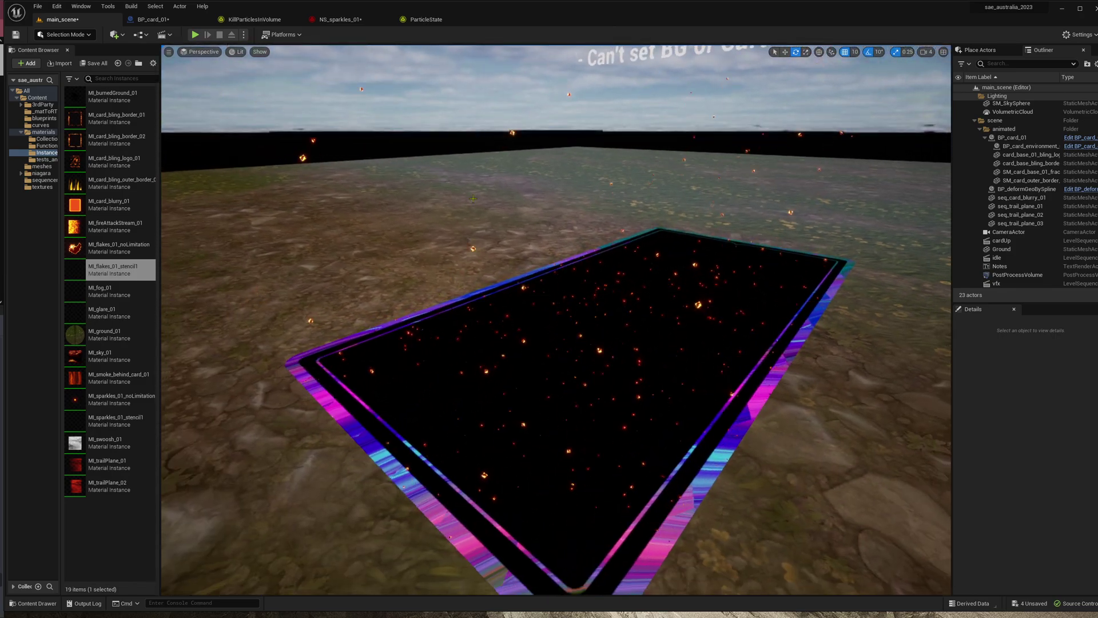
Step: Undock the NS_sparkles_01 editor into its own window beside the main editor and bring up the BP_card_01 blueprint
left_click(338, 21)
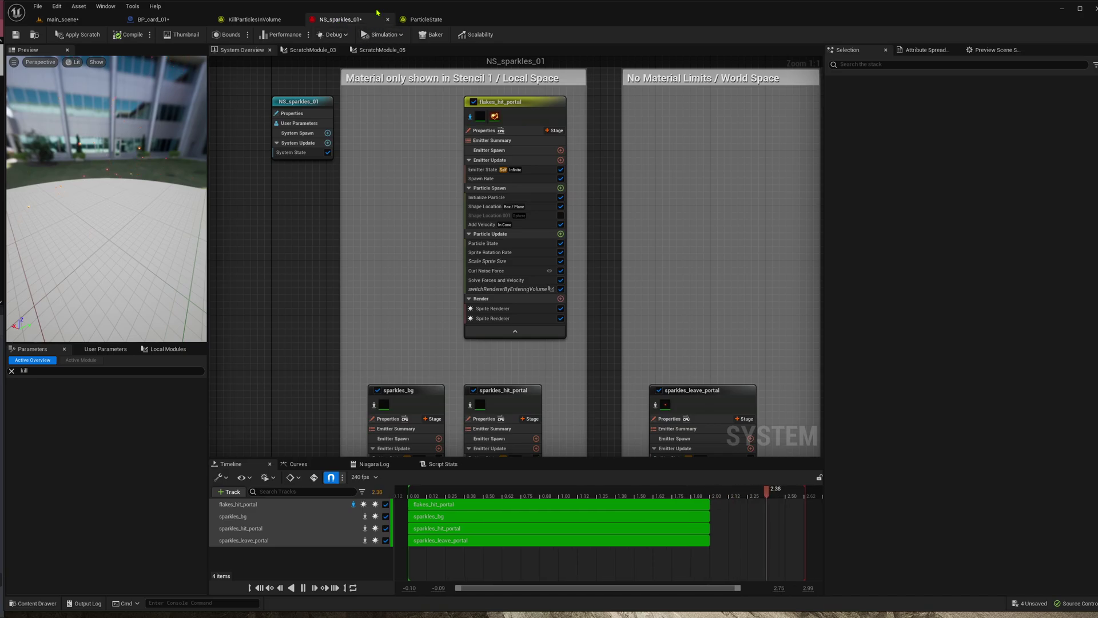
left_click_drag(338, 21, 474, 114)
left_click_drag(618, 93, 1095, 97)
left_click(171, 21)
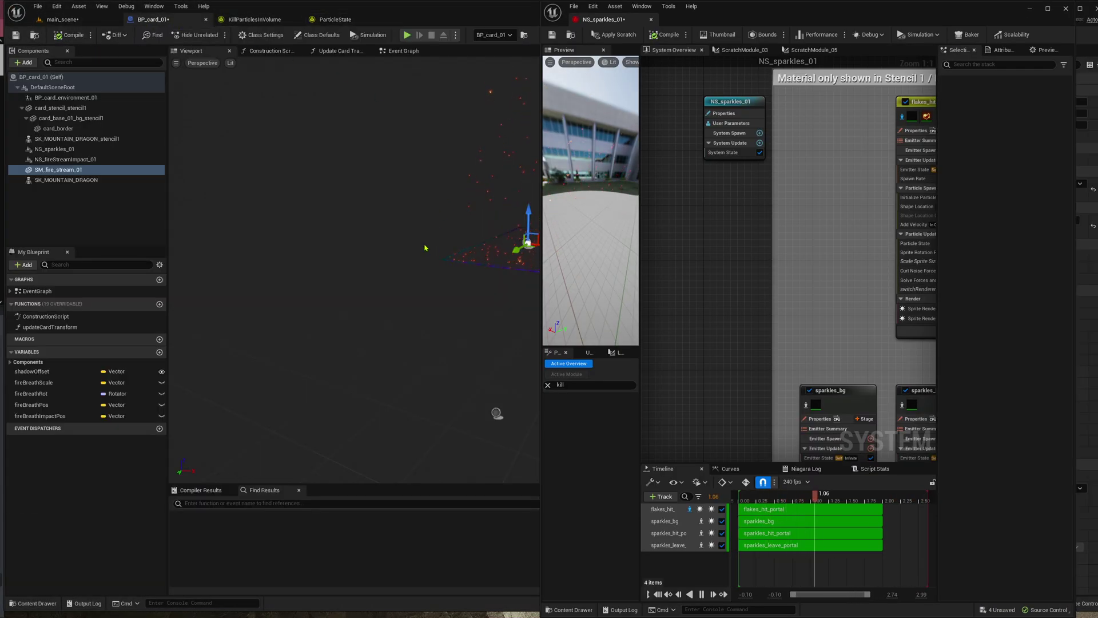
Step: Disable the switchRendererByEnteringVolume module and the second Sprite Renderer in the flakes_hit_portal emitter
right_click_drag(424, 248, 478, 234)
mouse_move(334, 232)
right_mouse_down()
mouse_move(306, 229)
mouse_move(337, 227)
right_mouse_up()
right_click_drag(829, 271, 651, 264)
left_click(813, 282)
left_click(813, 311)
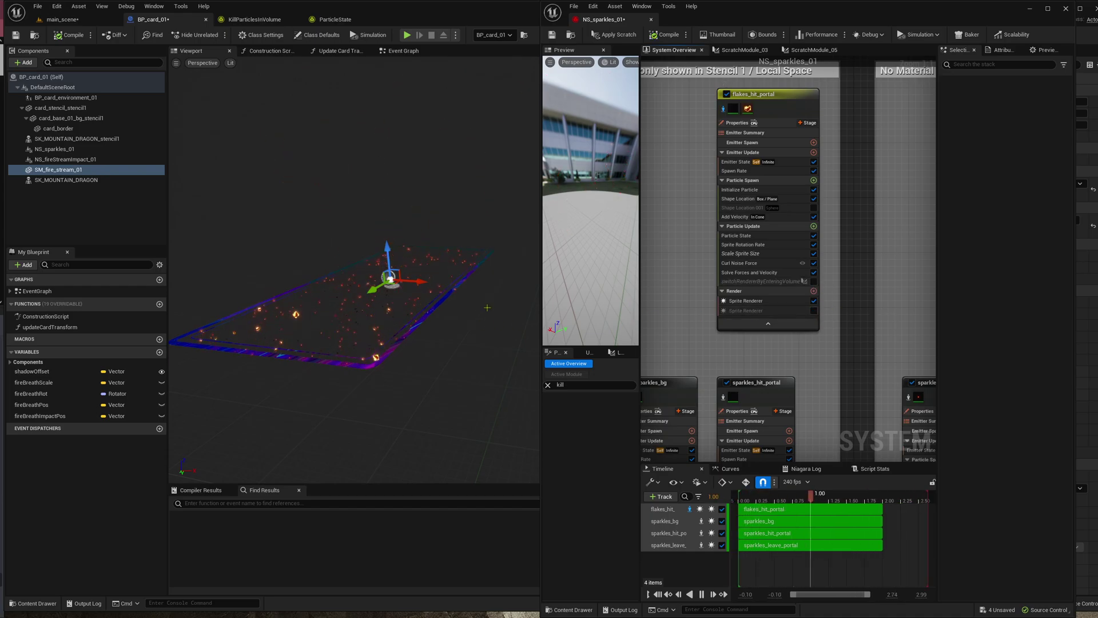
mouse_move(476, 314)
right_mouse_down()
mouse_move(484, 328)
mouse_move(464, 323)
right_mouse_up()
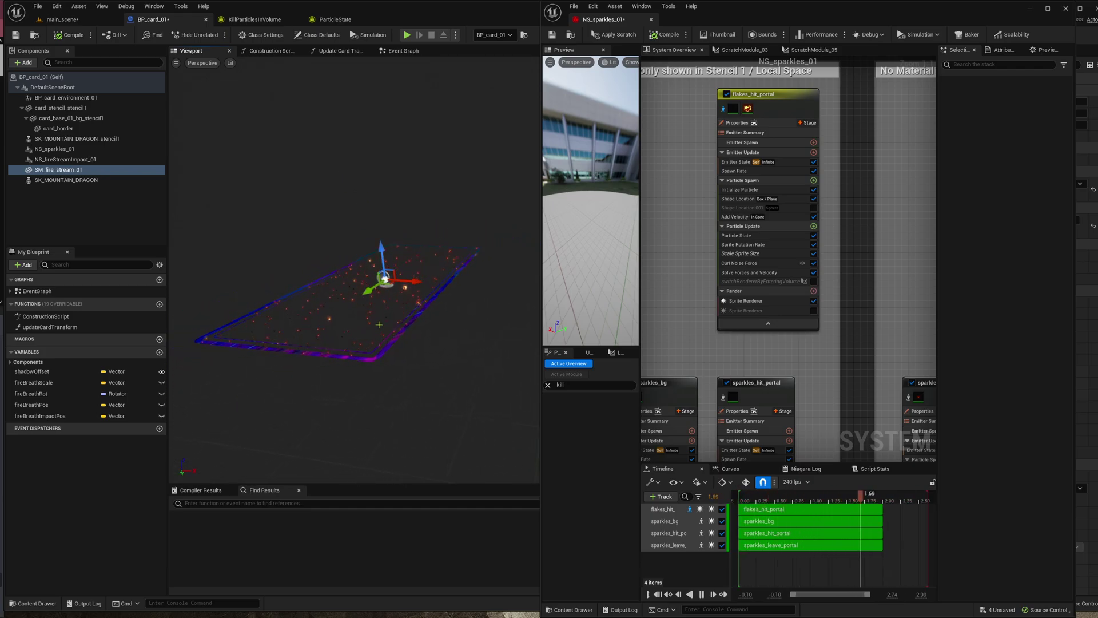
Step: Inspect the card in main_scene with the Custom Stencil buffer visualization, and restore the Lit view
left_click(213, 64)
left_click(87, 22)
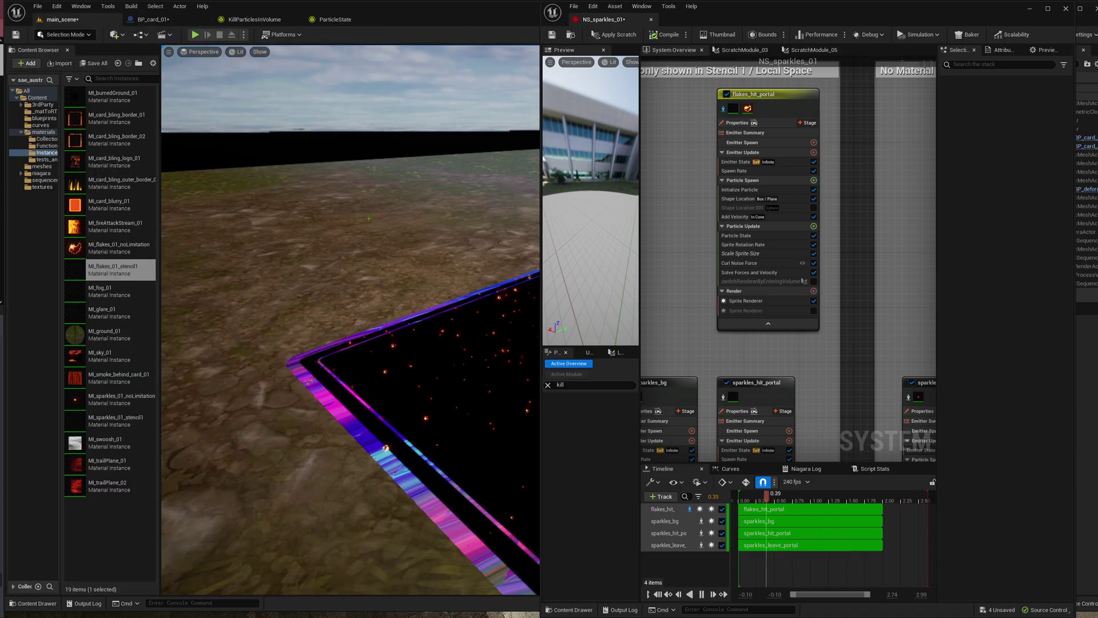
key("s")
right_click_drag(273, 110, 300, 96)
left_click(260, 52)
left_click(236, 52)
left_click(236, 51)
mouse_move(295, 182)
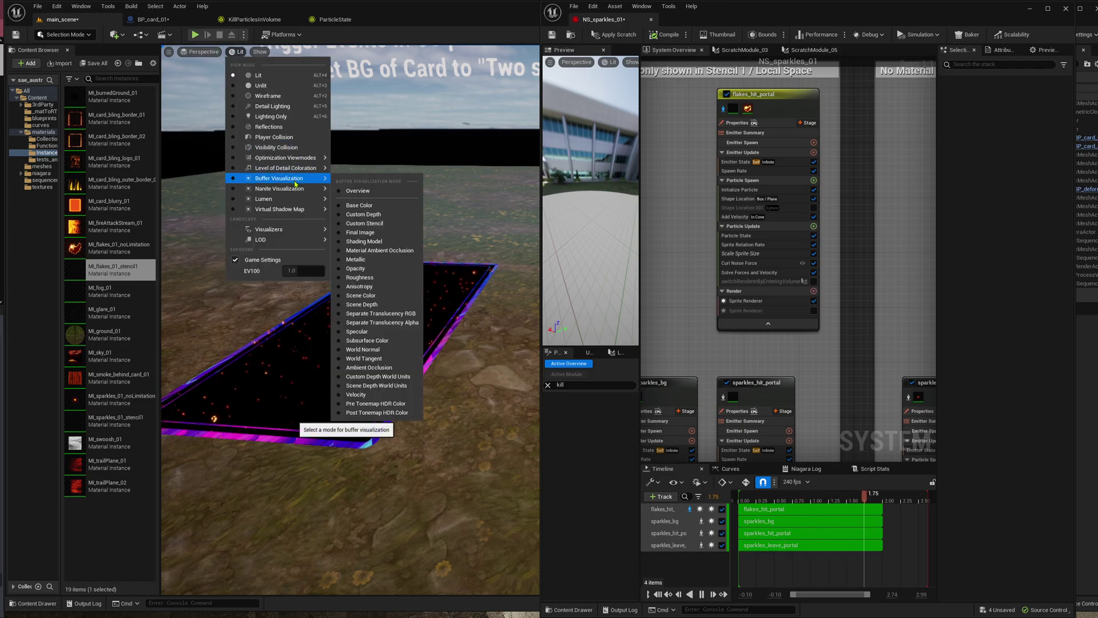
left_click(366, 224)
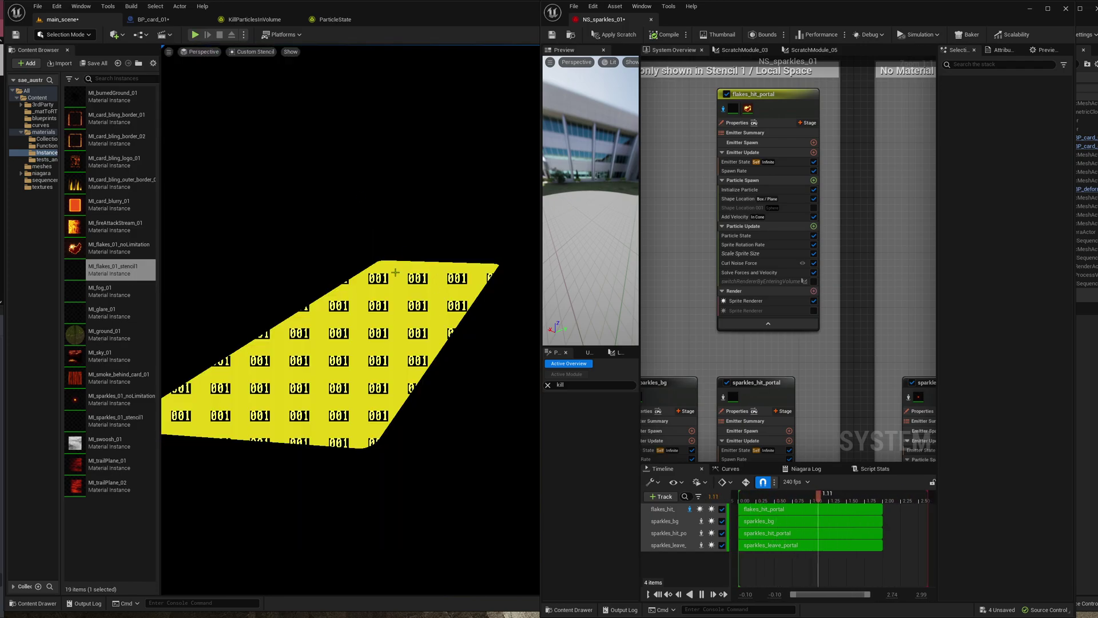
left_click(255, 52)
left_click(260, 73)
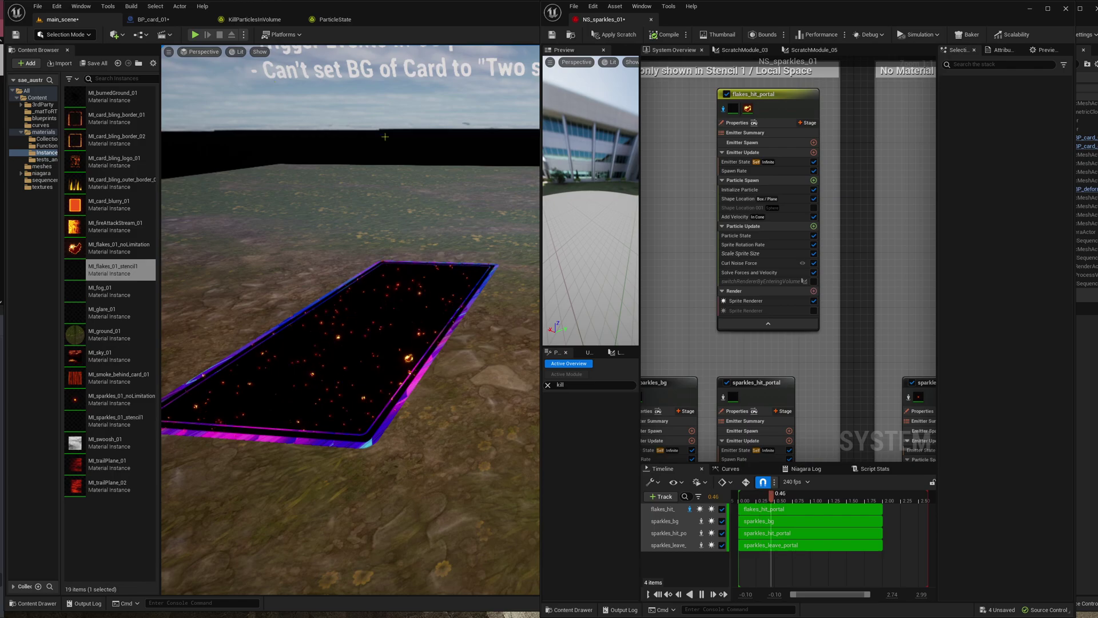
Step: Close the KillParticlesInVolume and ParticleState scripts and bring up the BP_card_01 blueprint
right_click_drag(409, 276, 414, 319)
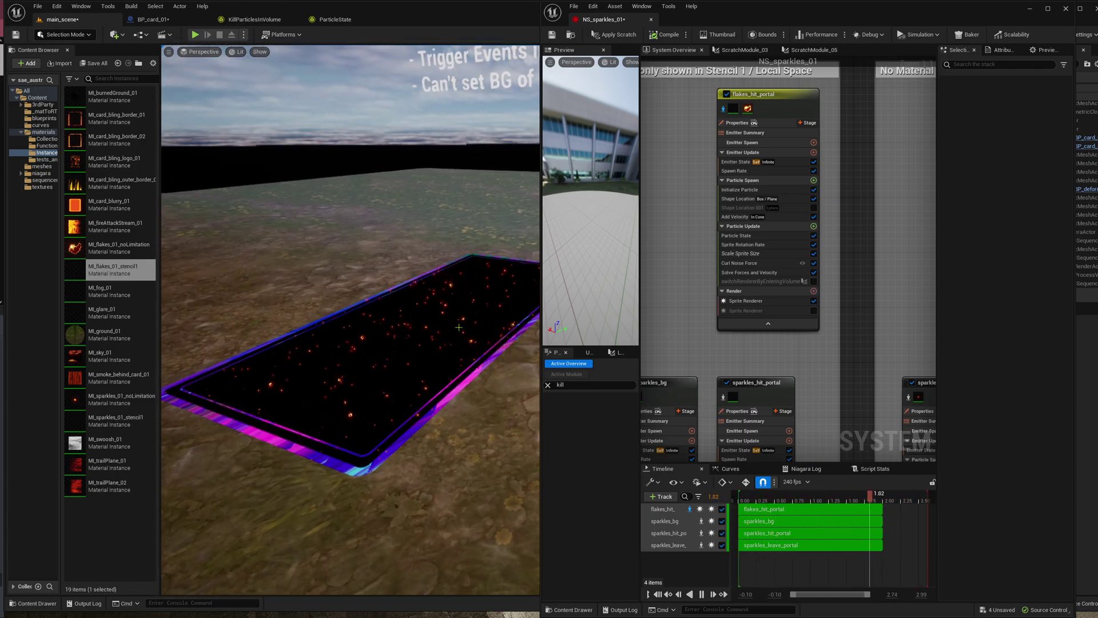
right_click_drag(486, 197, 316, 96)
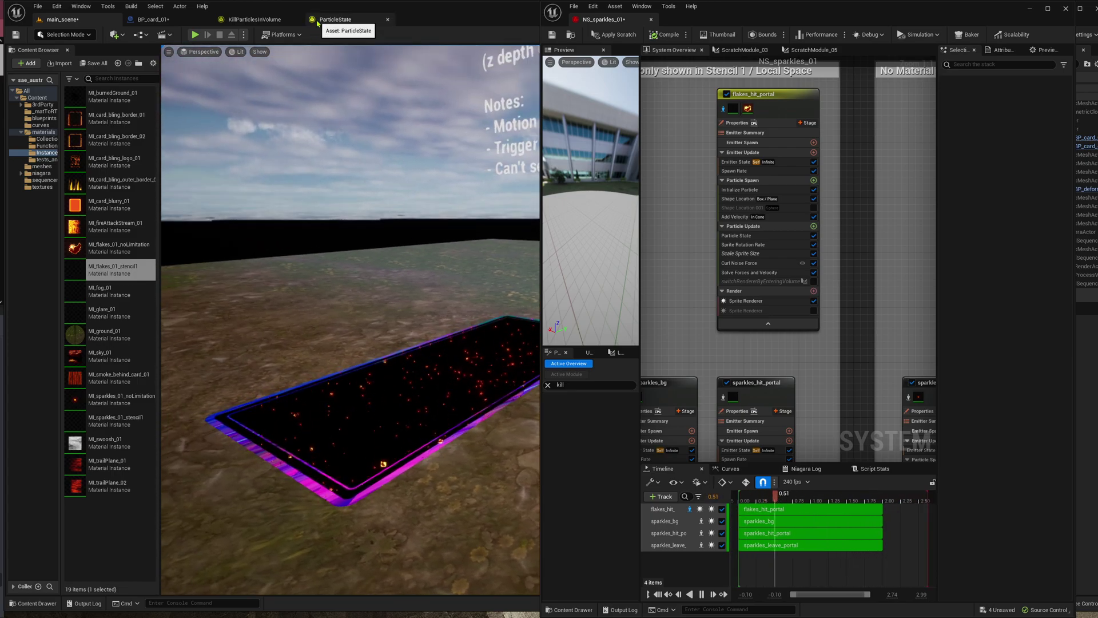
left_click(299, 20)
left_click(298, 21)
left_click(170, 22)
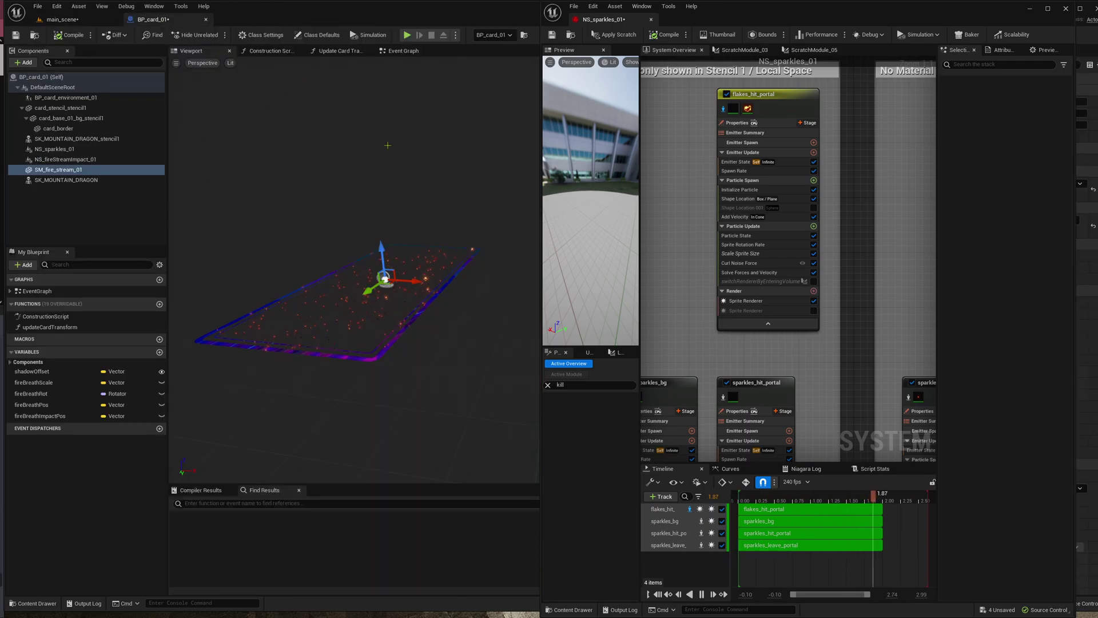
Step: Briefly toggle the switchRendererByEnteringVolume module on and off, and enable and select the second Sprite Renderer in flakes_hit_portal
left_click(814, 282)
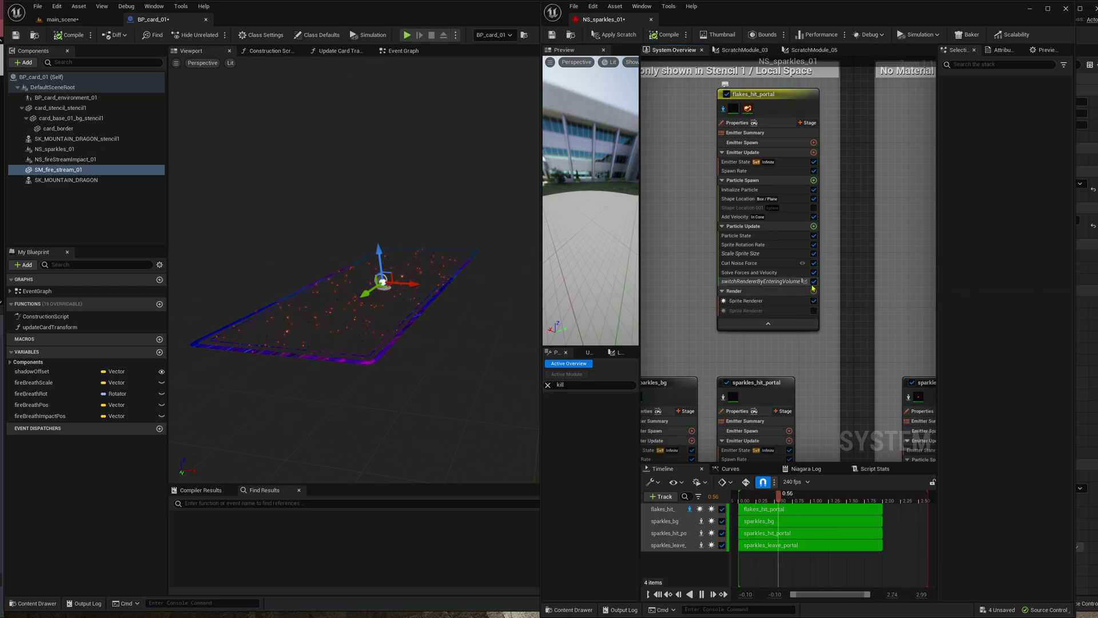
left_click(814, 281)
left_click(814, 311)
left_click(798, 313)
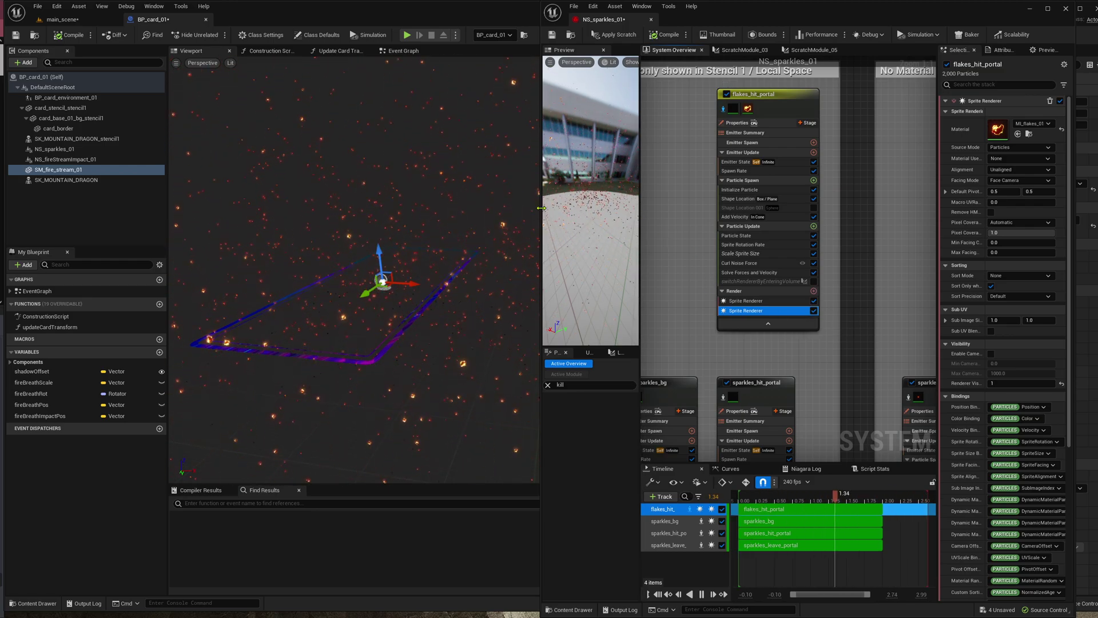
Step: Widen the Niagara editor and compare the material and Renderer Visibility settings of the two Sprite Renderers in flakes_hit_portal
left_click_drag(541, 208, 360, 212)
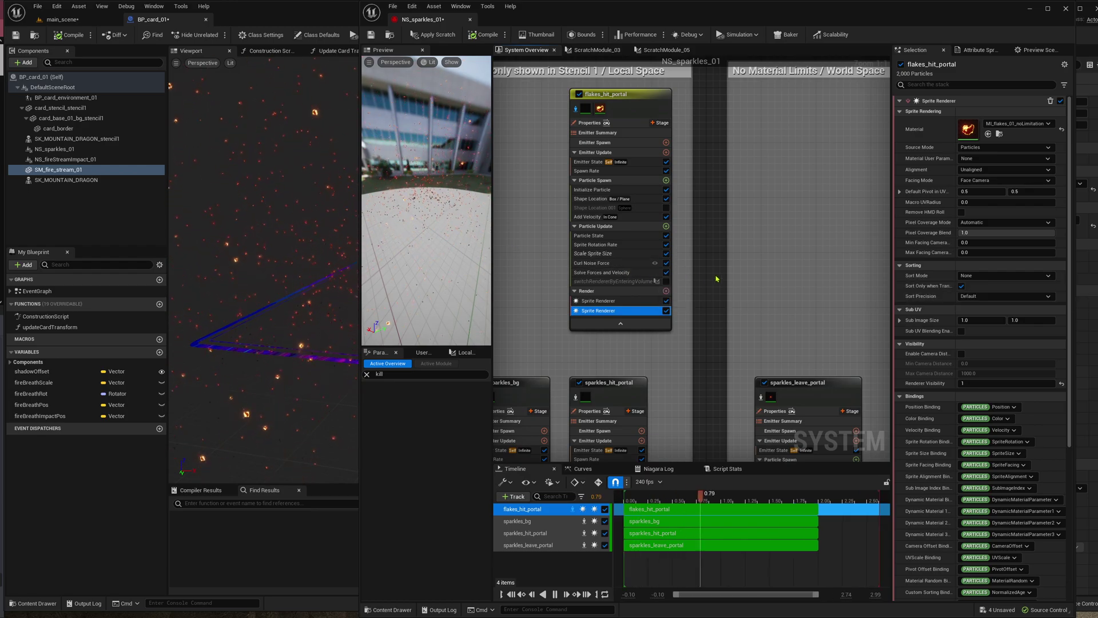
left_click(645, 301)
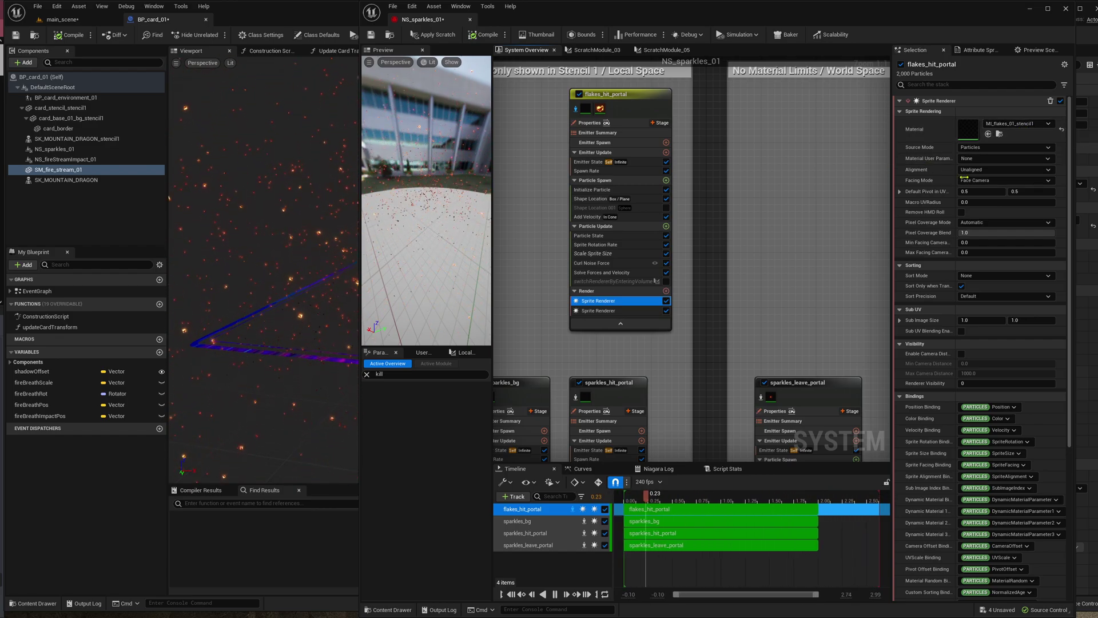
left_click(656, 310)
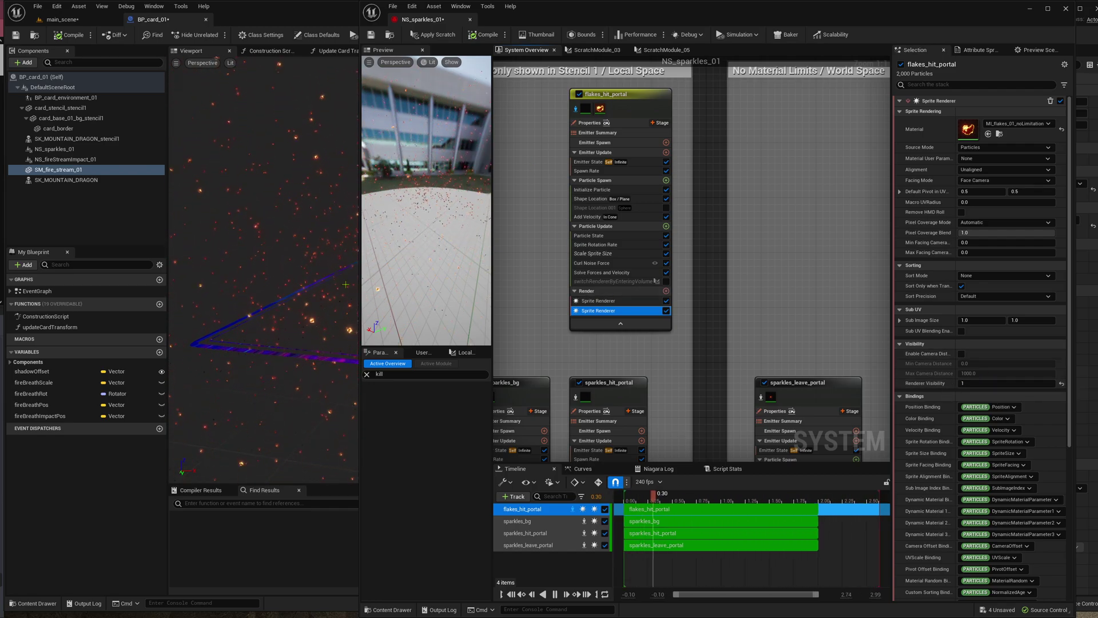
Step: Narrow the Niagara editor and examine the flake particles around the card border in the blueprint viewport
left_click_drag(359, 233, 533, 233)
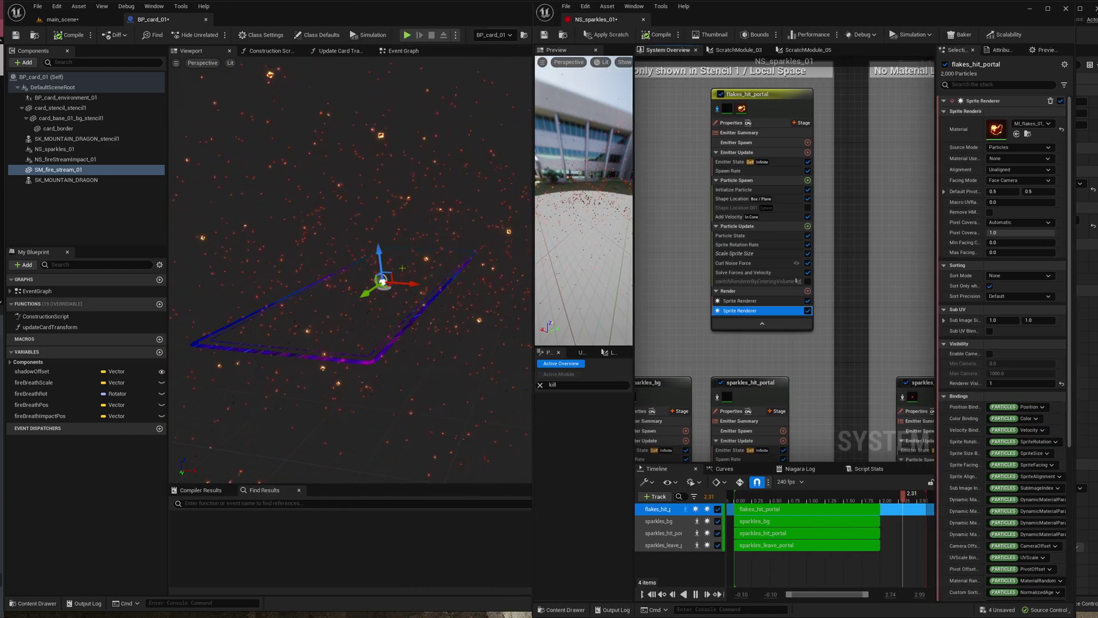
right_click_drag(402, 268, 402, 268)
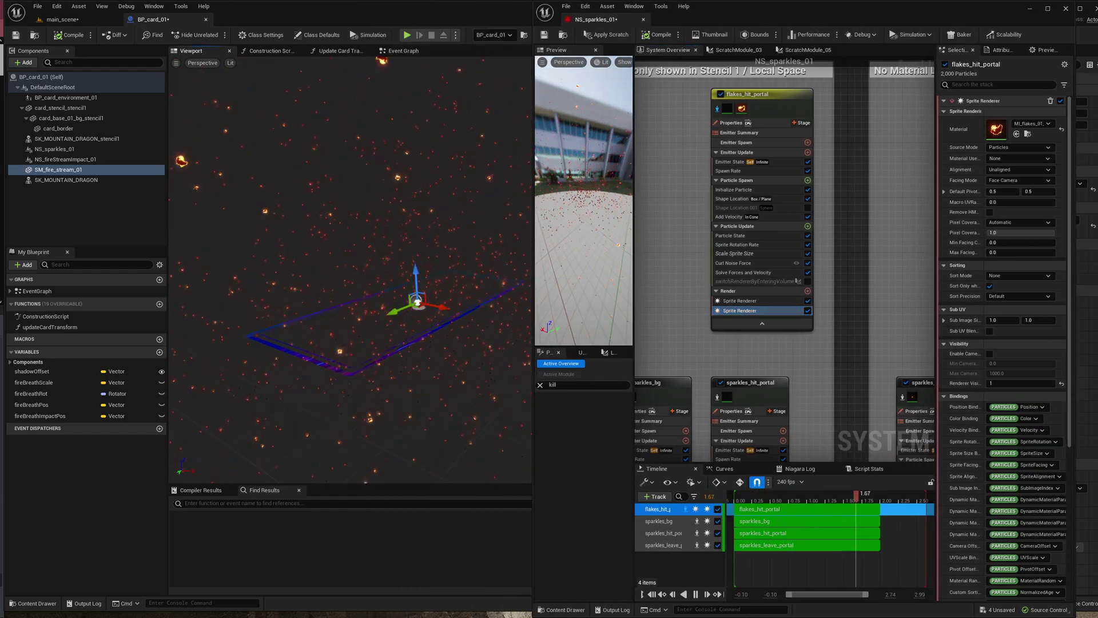
right_click_drag(279, 250, 320, 250)
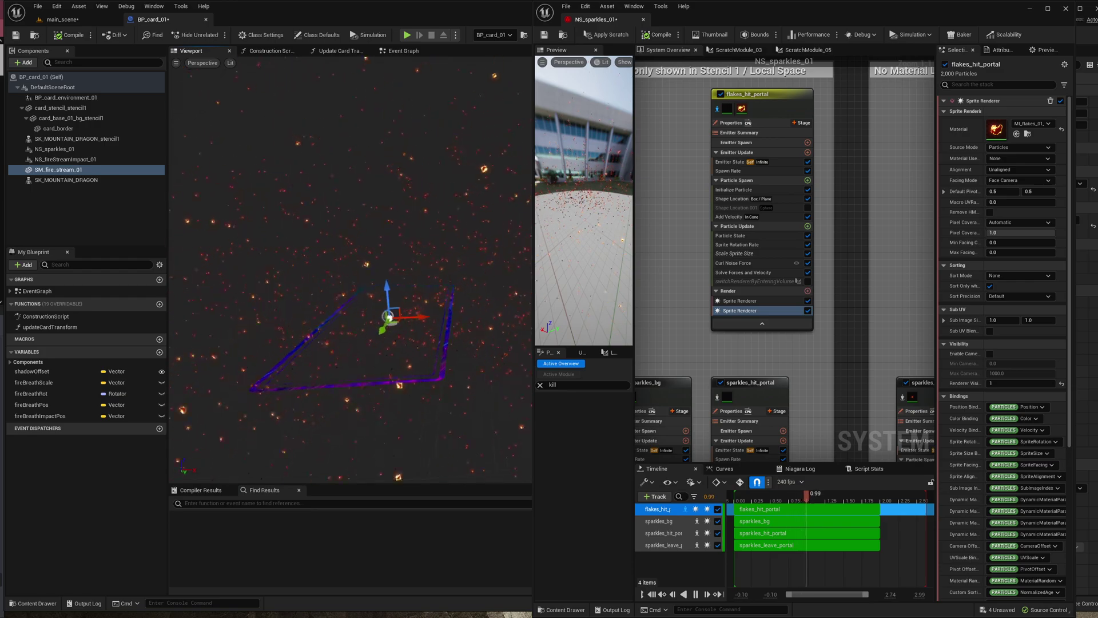
right_click_drag(469, 267, 498, 275)
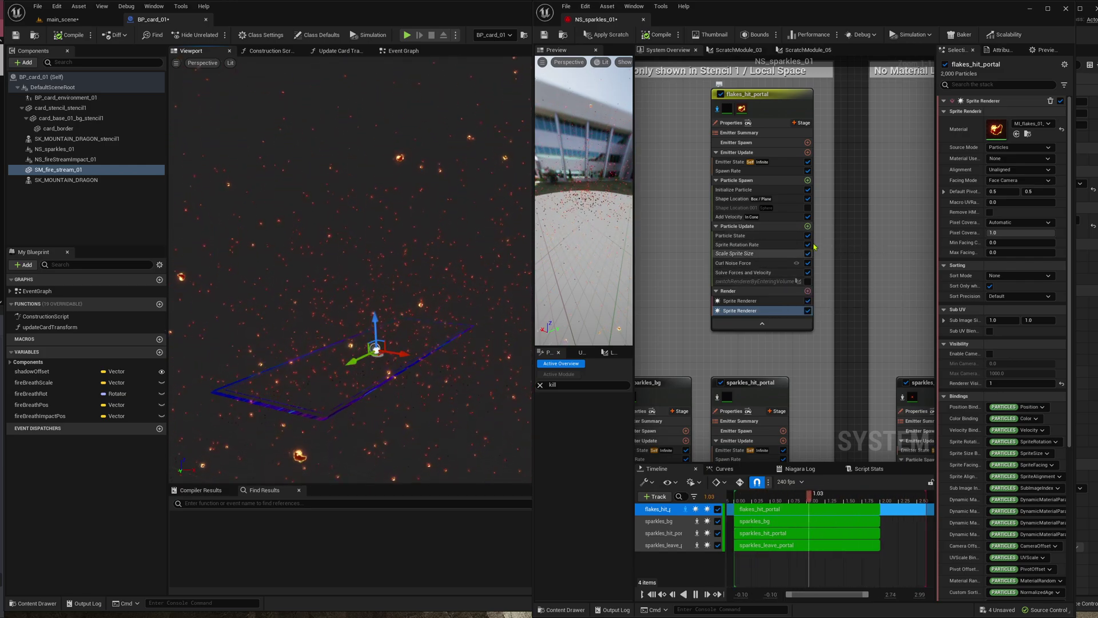
Step: Add a new Scratch Pad module to the Particle Update stage of flakes_hit_portal
left_click(807, 226)
type("scar")
key("BackSpace")
key("BackSpace")
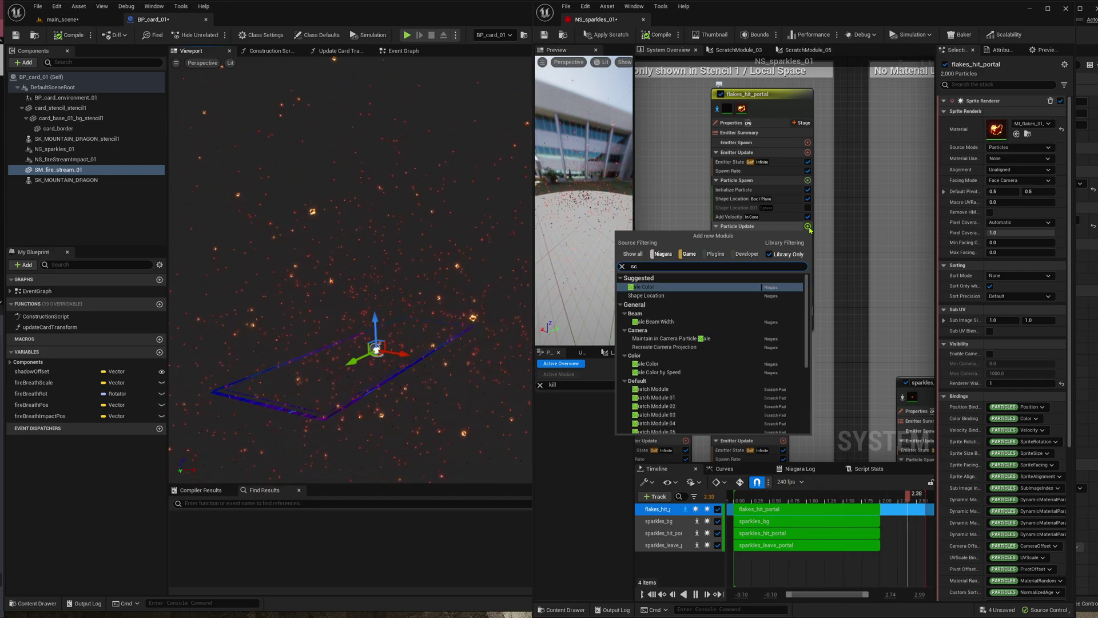
key("Down")
key("Down")
key("Down")
key("Down")
key("Down")
key("Down")
key("Down")
key("Down")
key("Down")
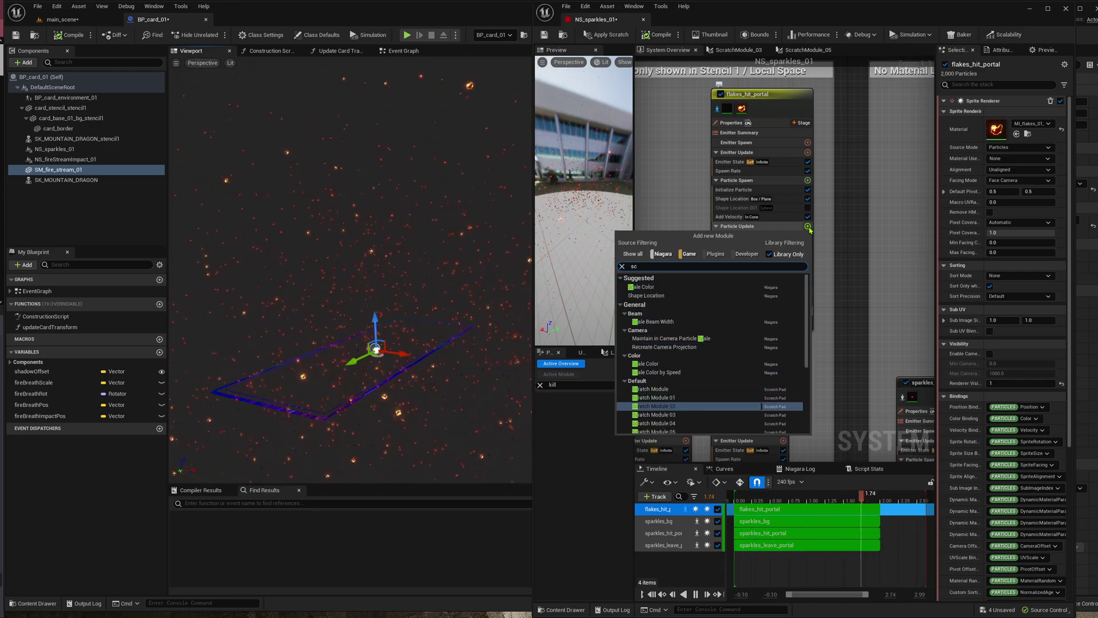
key("Down")
key("Down")
type("ra")
key("Down")
key("Down")
key("Down")
key("Down")
key("Down")
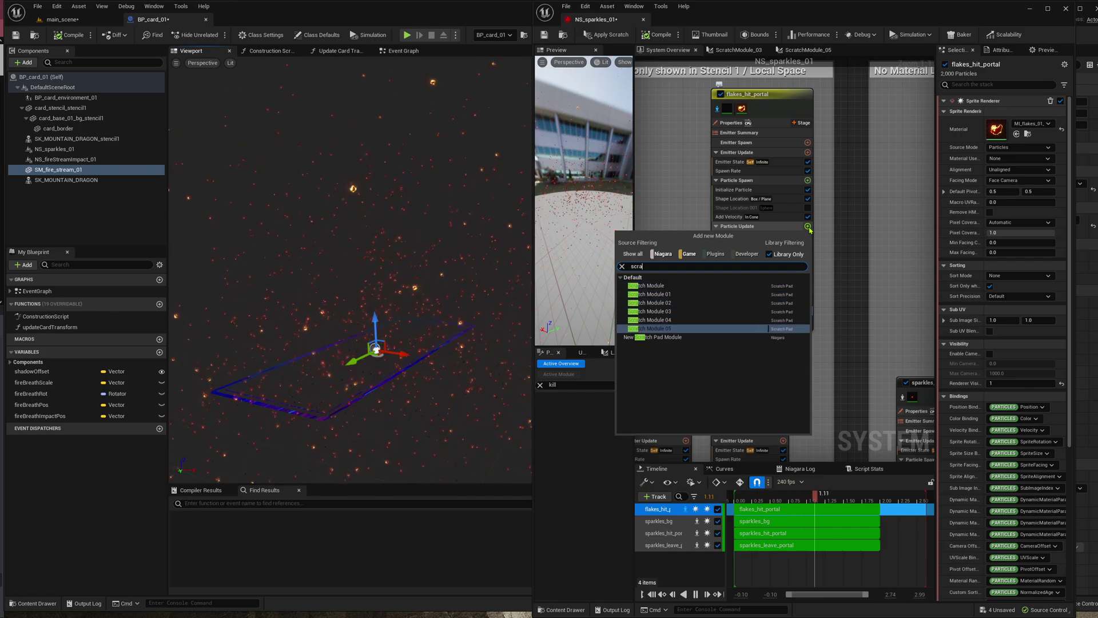
key("Down")
key("Return")
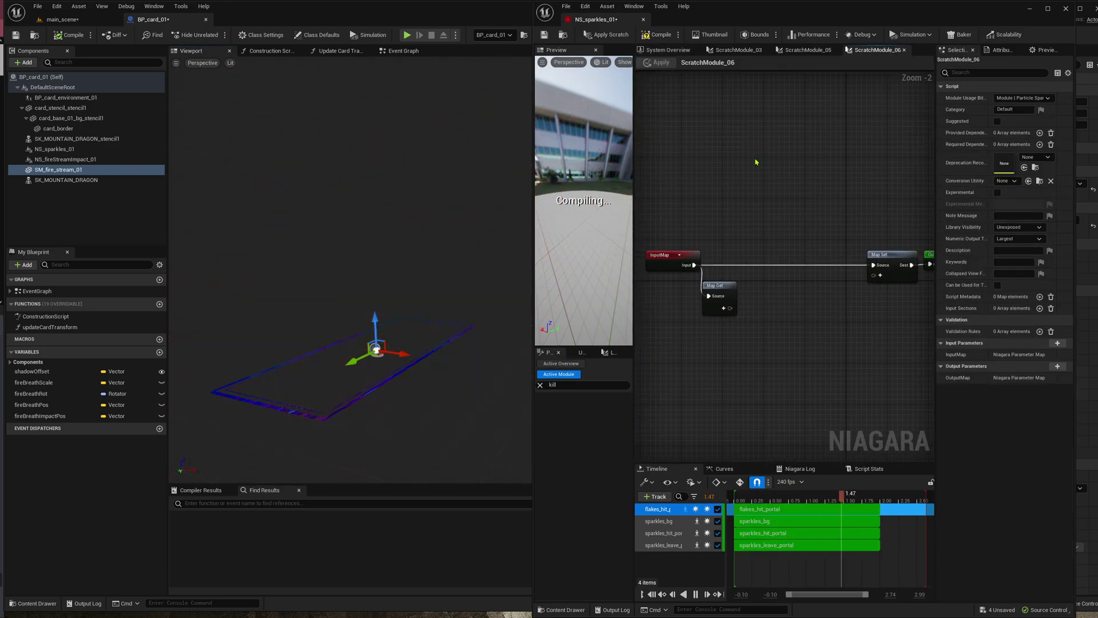
Step: Return to the system overview and add a Kill Particles in Volume module to the Particle Update stage of flakes_hit_portal
left_click(668, 51)
left_click(807, 227)
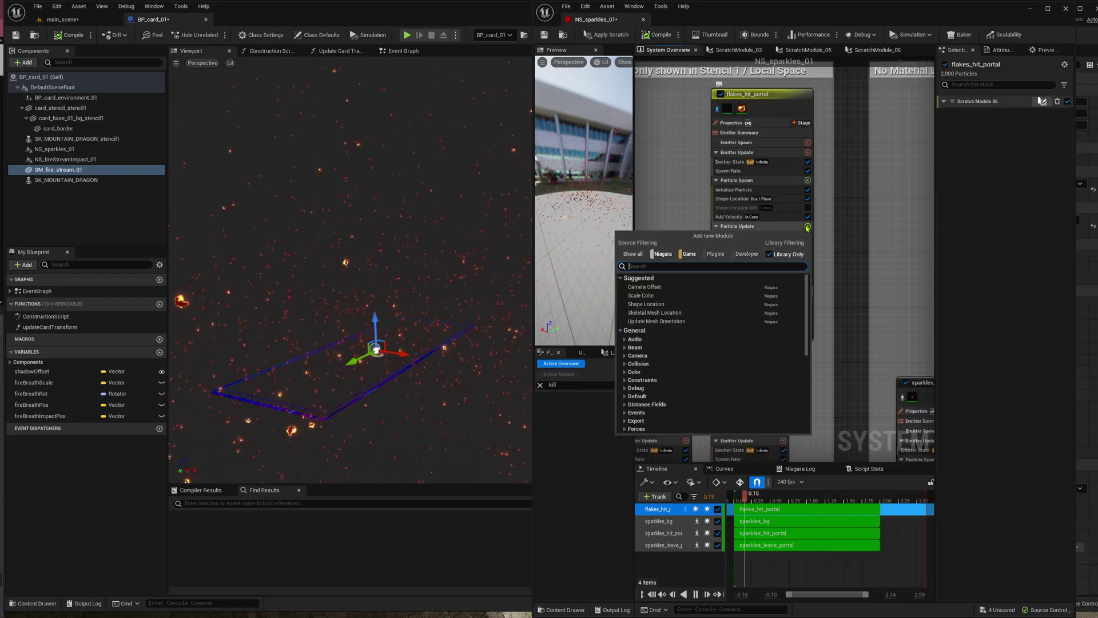
type("kill")
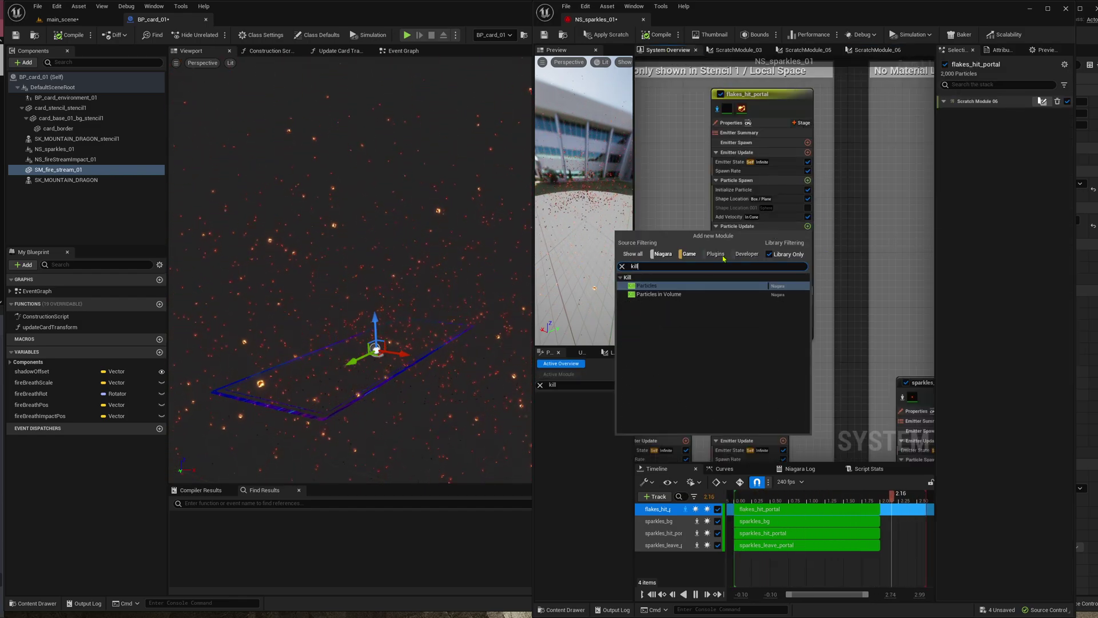
left_click(759, 293)
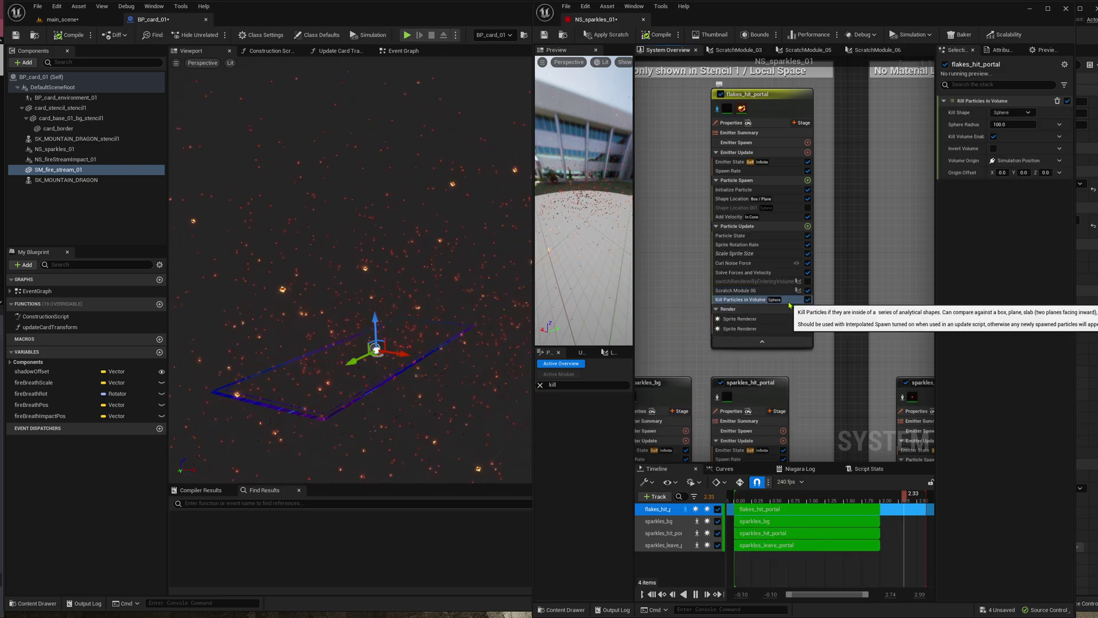
Step: Open the Kill Particles in Volume module's script and dock the NS_sparkles_01 editor back into the main window
double_click(788, 301)
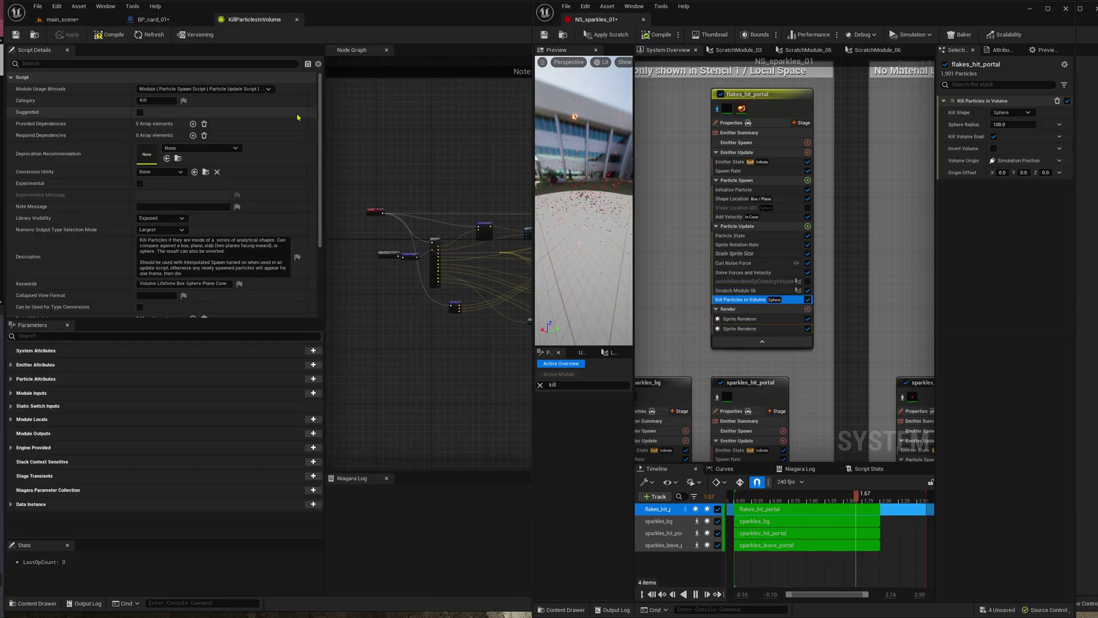
left_click_drag(734, 11, 795, 97)
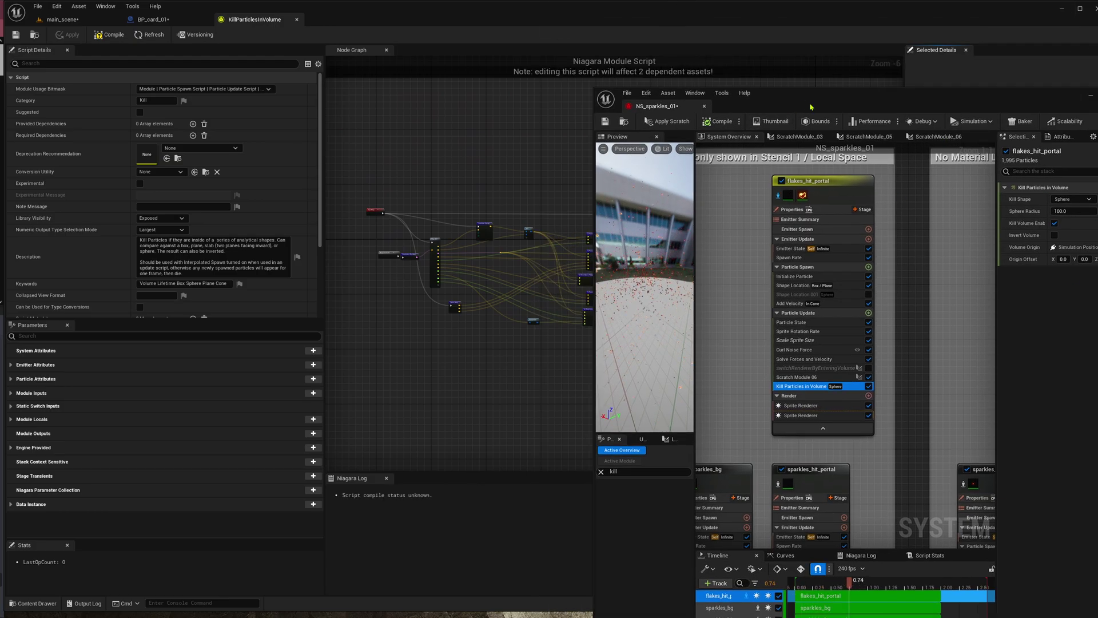
left_click_drag(671, 108, 340, 20)
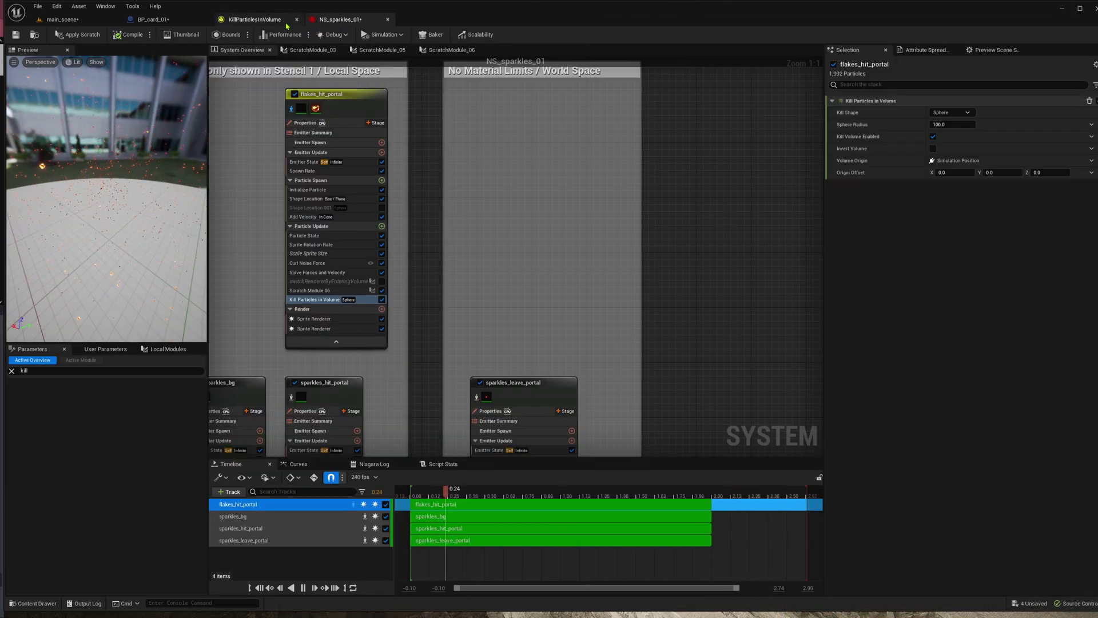
Step: In the KillParticlesInVolume graph, copy Is Point Inside Box with its Add, Transform Vector, Owner Axes, Map Get, Simulation Position and Begin Defaults nodes
left_click(254, 20)
scroll(551, 235, "up", 7)
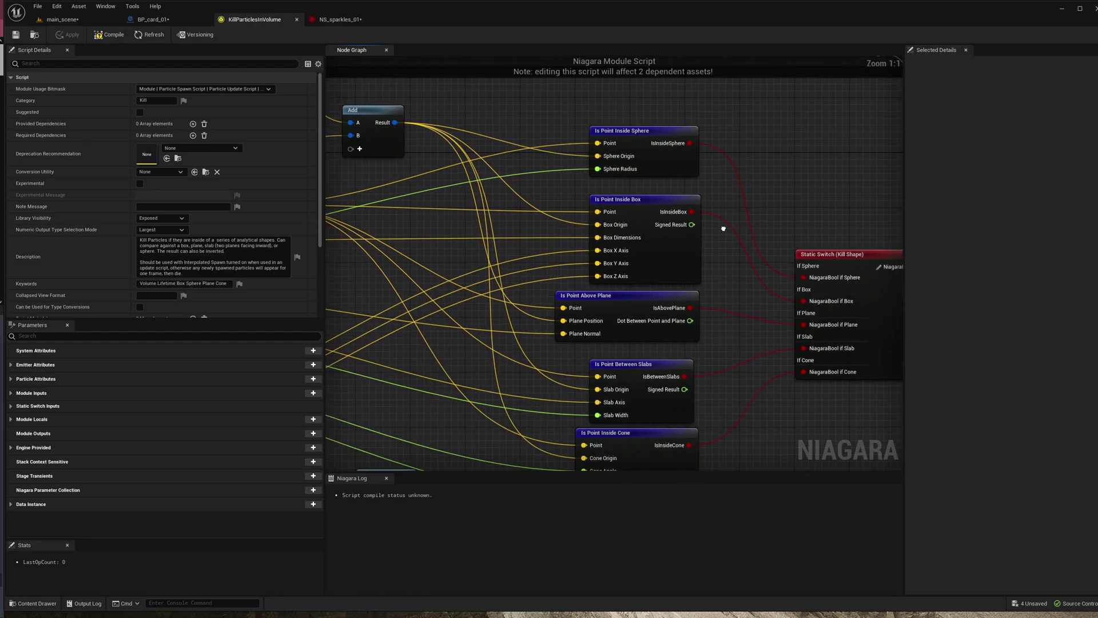
left_click(581, 186)
mouse_move(618, 181)
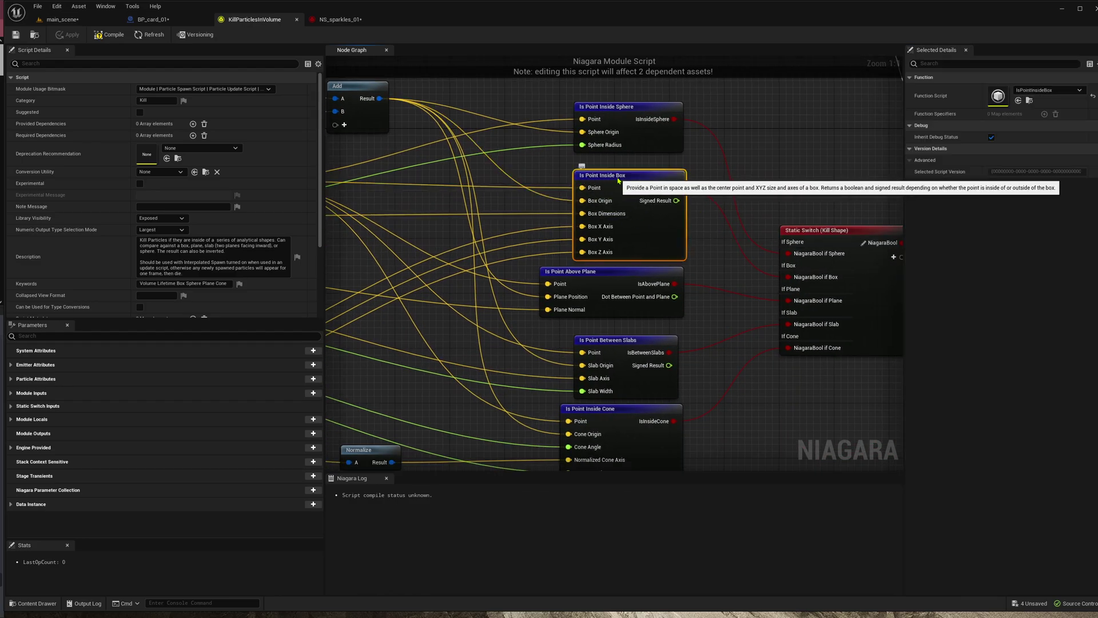
scroll(623, 175, "down", 3)
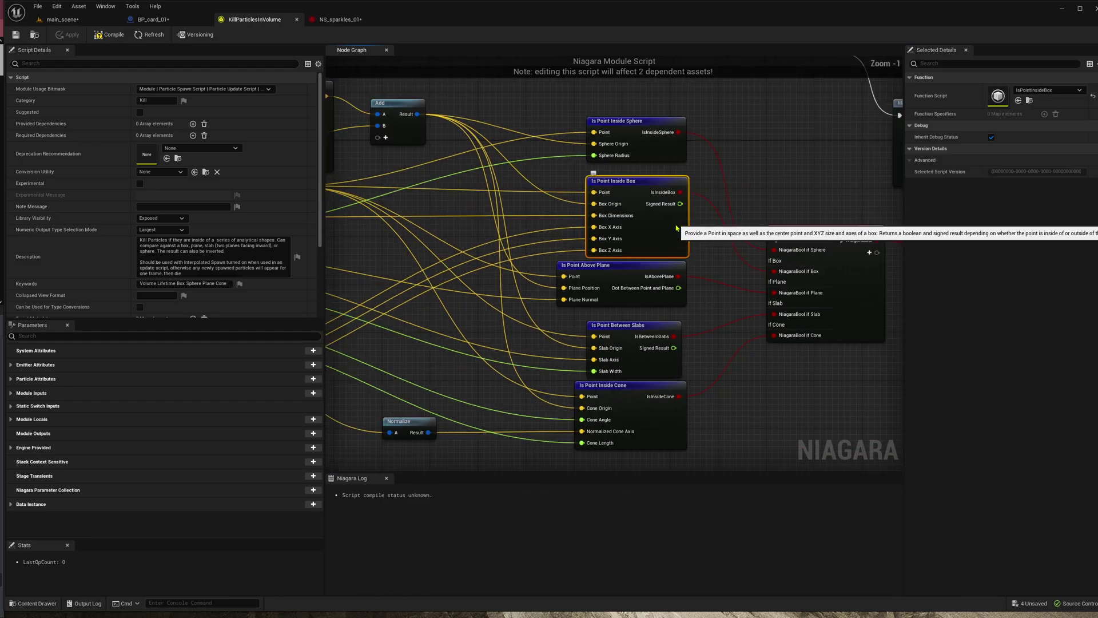
right_click_drag(628, 171, 723, 176)
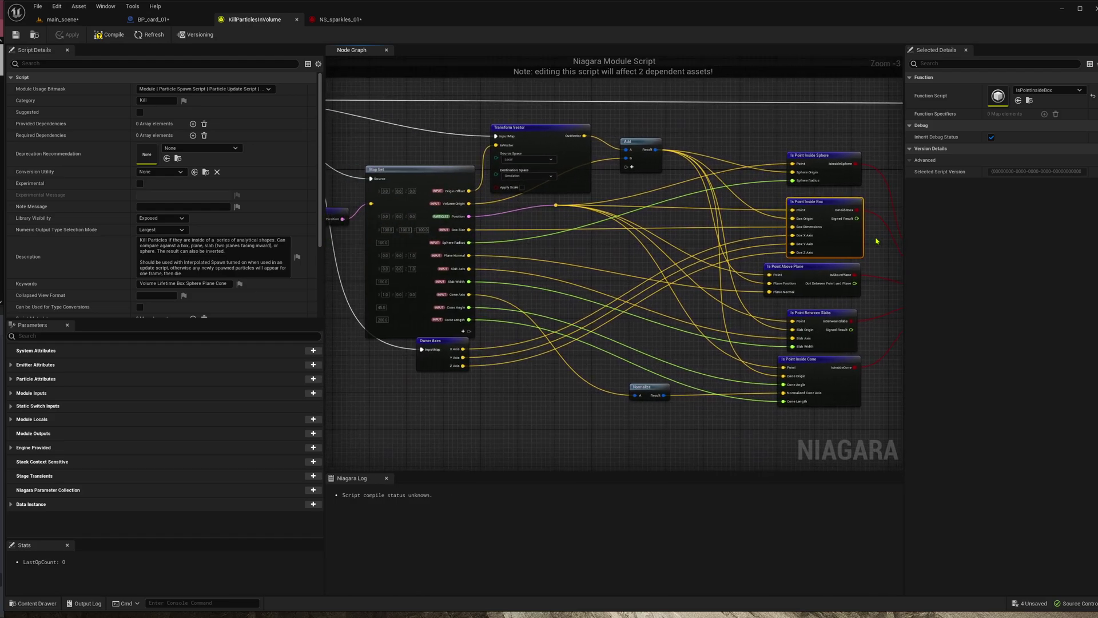
left_click(654, 171, "ctrl")
left_click(586, 178, "ctrl")
left_click(438, 366, "ctrl")
left_click(444, 326, "ctrl")
right_click_drag(483, 411, 599, 409)
scroll(578, 280, "down", 1)
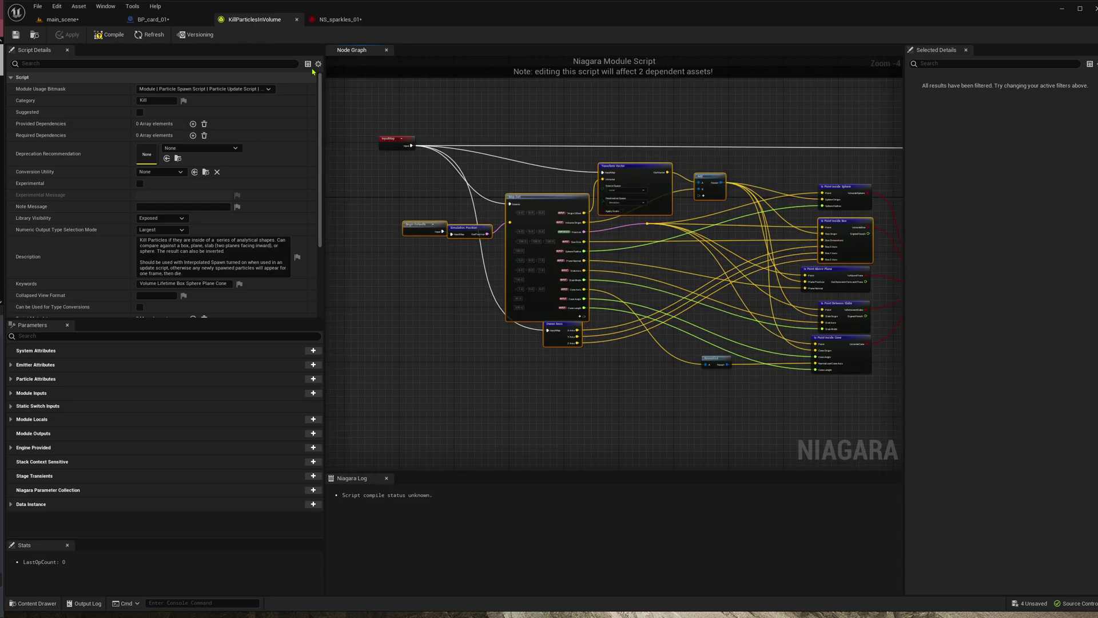
Step: Close the KillParticlesInVolume script and paste the copied nodes into the Scratch Module 06 graph below its existing nodes
left_click(296, 20)
left_click(249, 19)
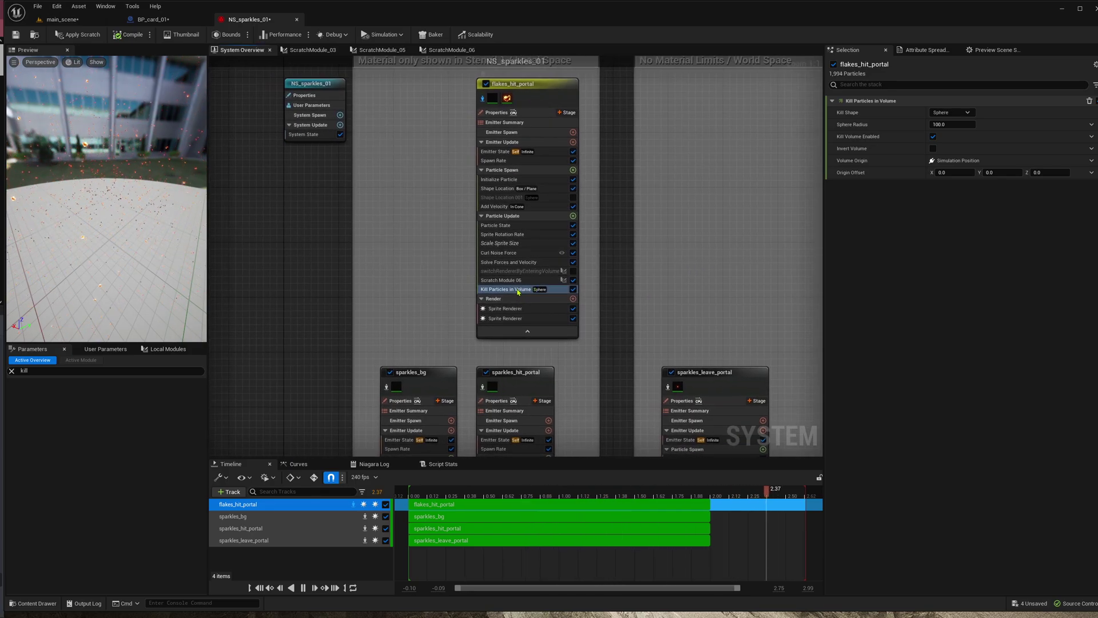
double_click(501, 279)
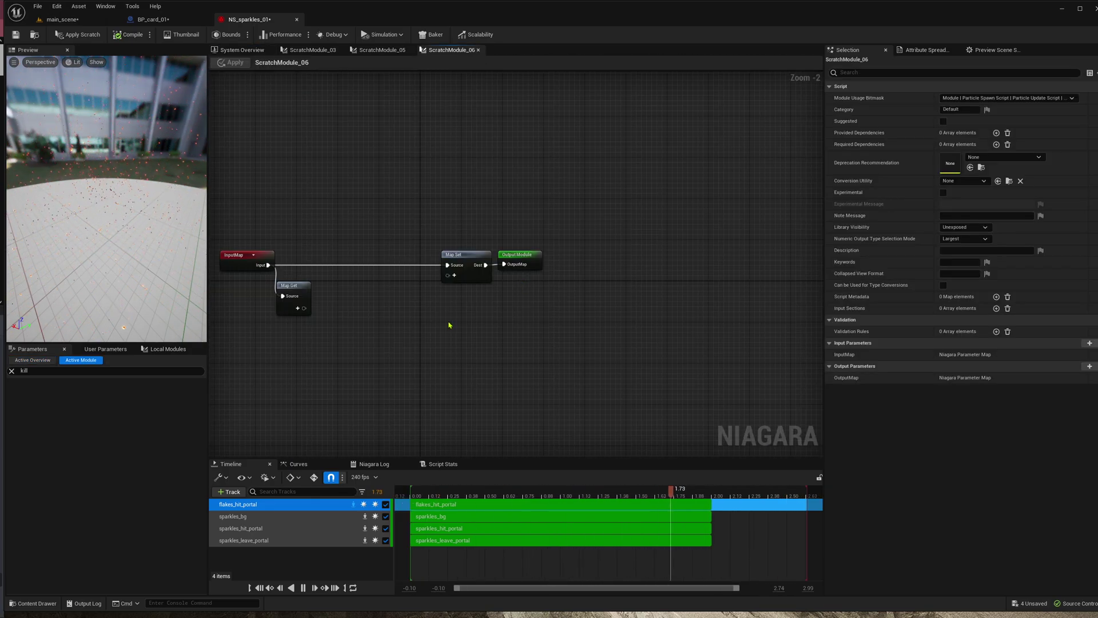
left_click(438, 311)
key("ctrl+v")
right_click_drag(379, 229, 527, 114)
left_click_drag(545, 189, 484, 246)
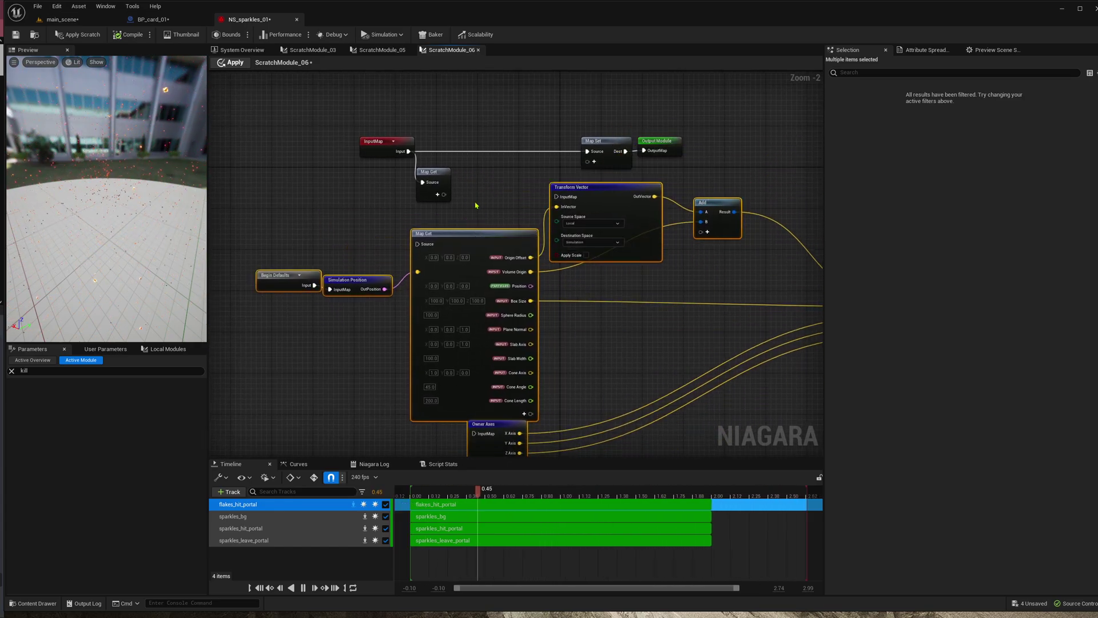
Step: Delete the empty Map Get node and connect InputMap to the pasted Map Get, Transform Vector and Owner Axes nodes
left_click(439, 180)
key("Delete")
left_click_drag(413, 252, 409, 152)
left_click_drag(503, 179, 360, 136)
left_click_drag(420, 416, 357, 138)
Step: Connect the particle Position to the Point input of Is Point Inside Box and place the conversion node below Transform Vector
right_click_drag(561, 318, 344, 308)
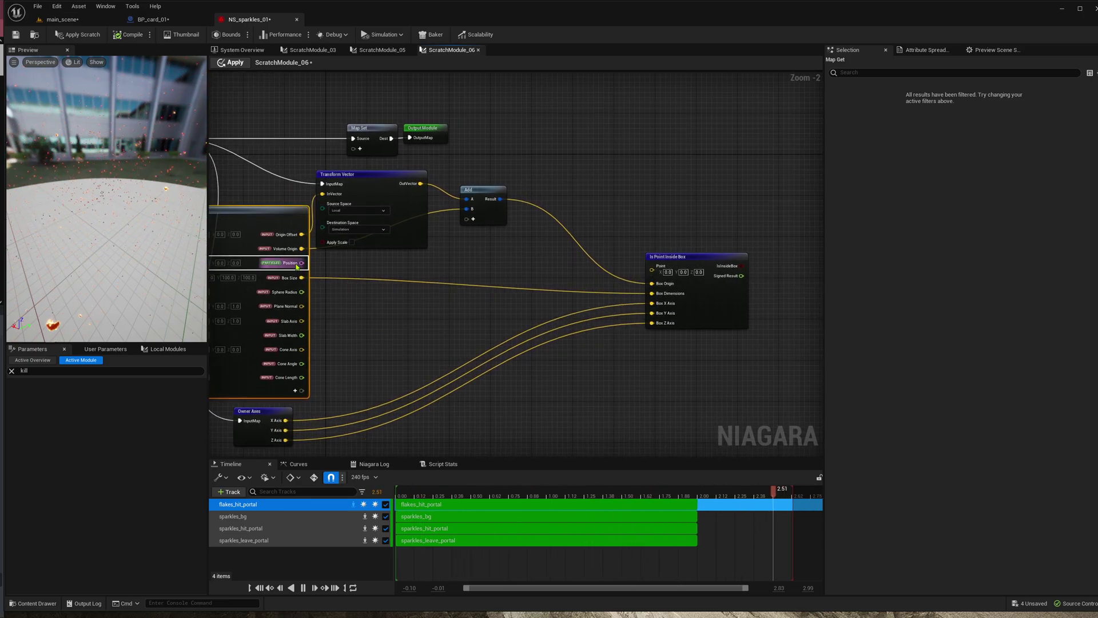
left_click_drag(297, 266, 655, 271)
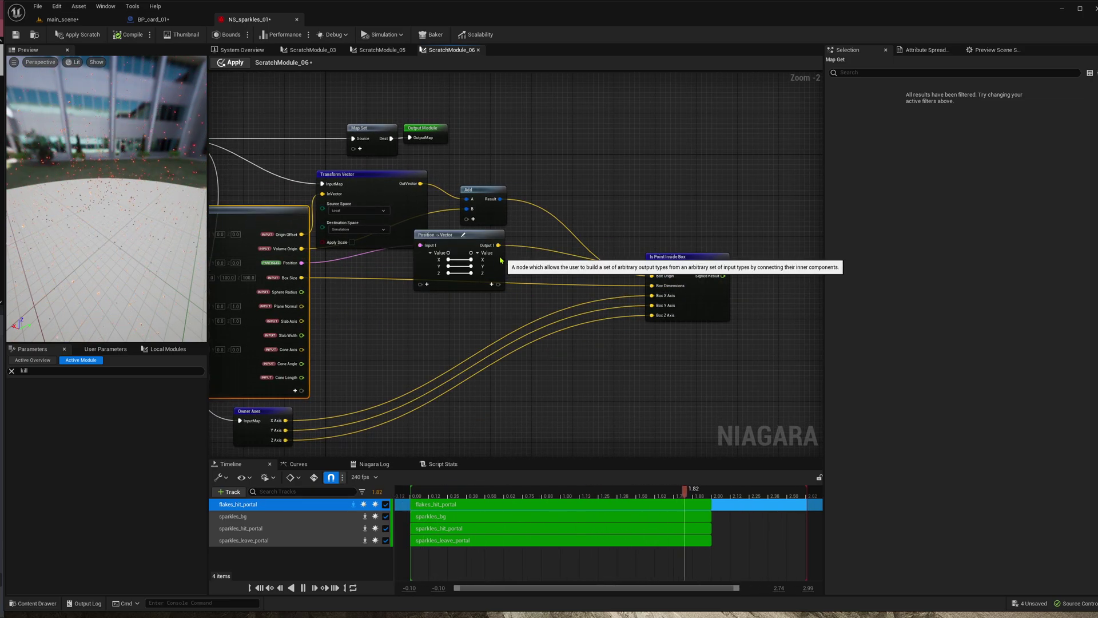
left_click_drag(433, 243, 380, 274)
scroll(568, 192, "up", 1)
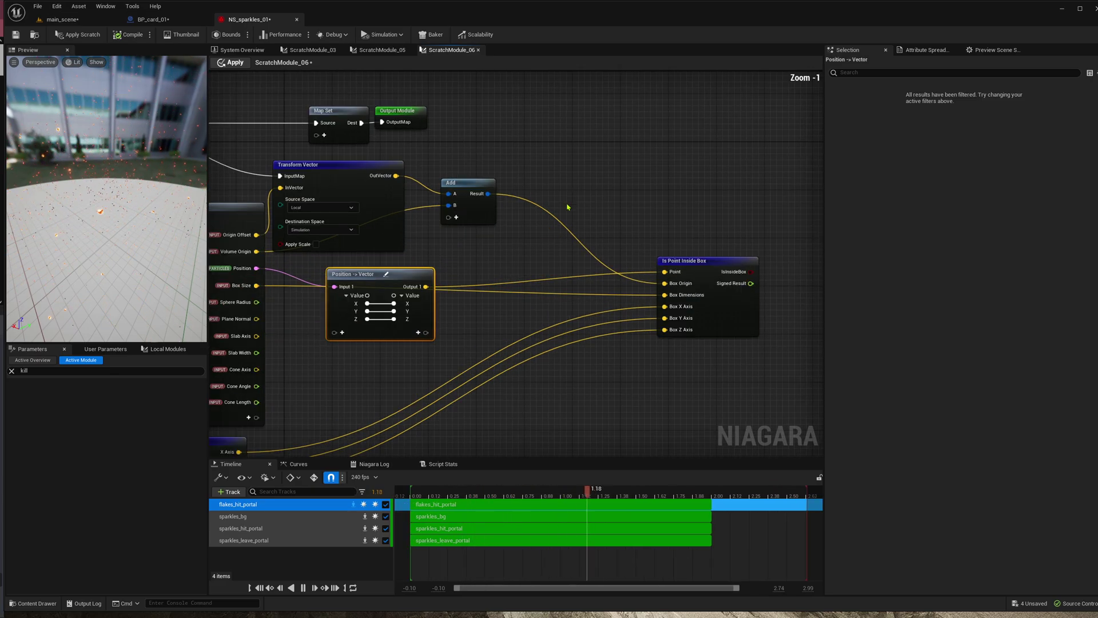
Step: Move the Map Set and Output Module nodes beyond the box test and add a Select node driven by IsInsideBox
right_click_drag(568, 192, 523, 234)
left_click_drag(374, 137, 698, 179)
left_click_drag(544, 280, 543, 262)
type("select")
key("Return")
left_click_drag(579, 314, 597, 289)
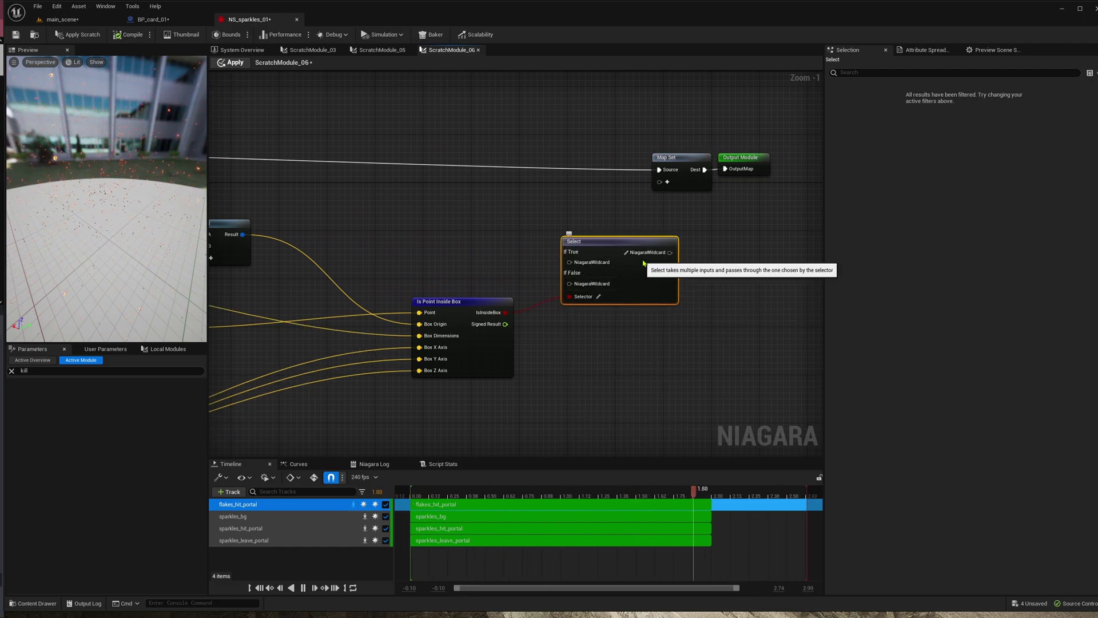
Step: Add the PARTICLES VisibilityTag parameter to Map Set and space the output nodes apart
left_click(667, 181)
type("vis")
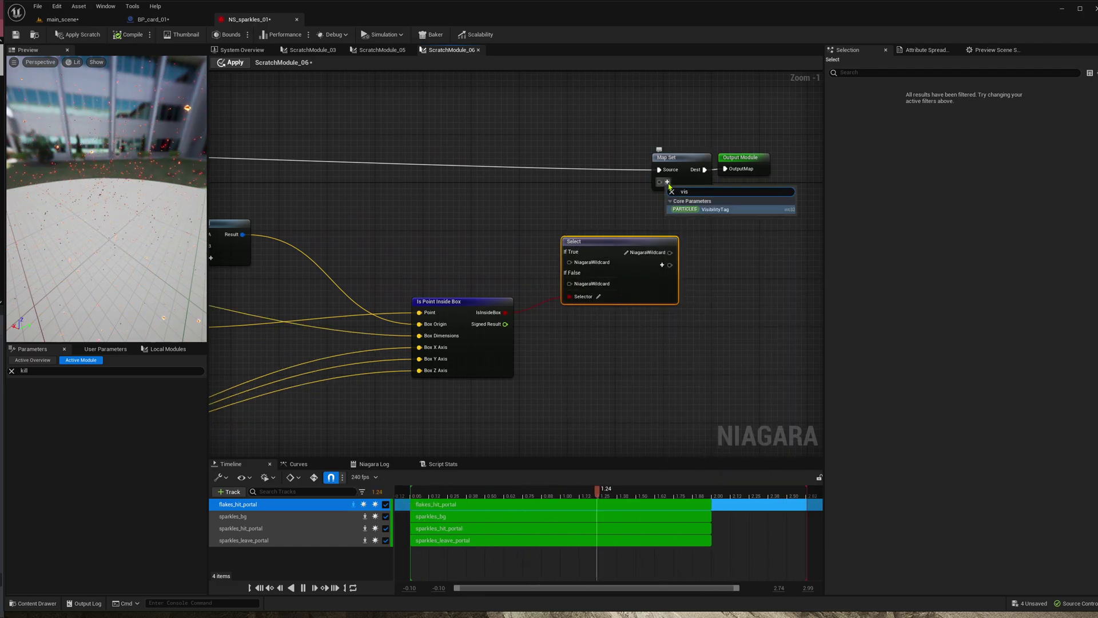
left_click(717, 210)
left_click_drag(758, 85, 685, 177)
left_click_drag(768, 164, 727, 165)
left_click(713, 141)
Step: Connect the Select output to VisibilityTag and set the Select node's If True value to 1
left_click_drag(642, 252, 668, 181)
left_click(579, 263)
type("1")
key("Return")
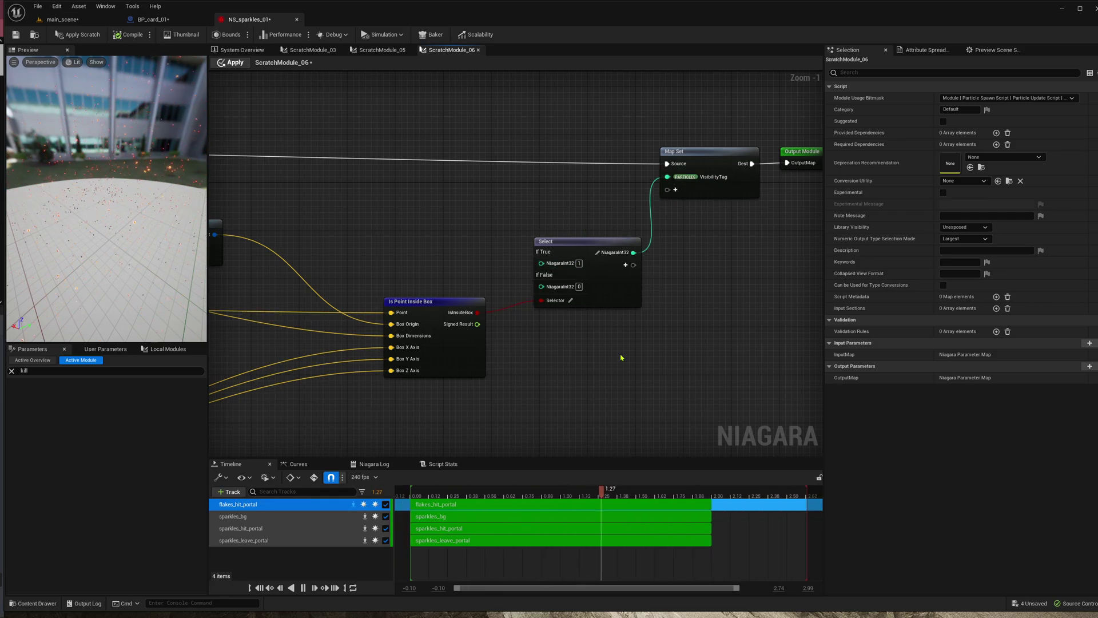
right_click_drag(619, 360, 636, 351)
left_click_drag(630, 282, 605, 286)
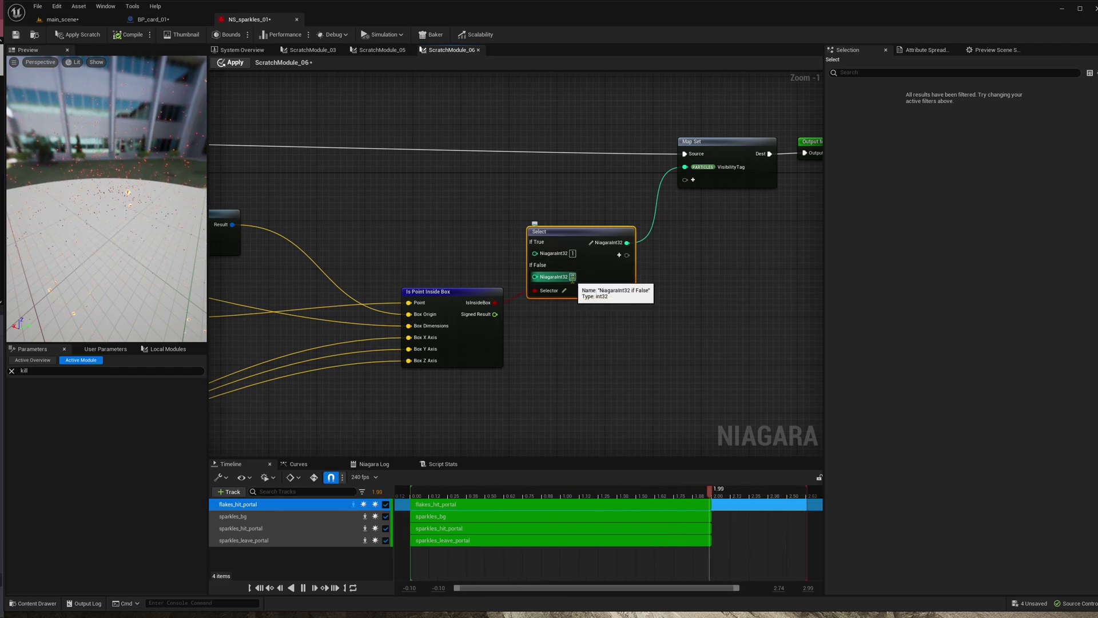
Step: Return to the system overview and delete the Kill Particles in Volume module from flakes_hit_portal
left_click(242, 50)
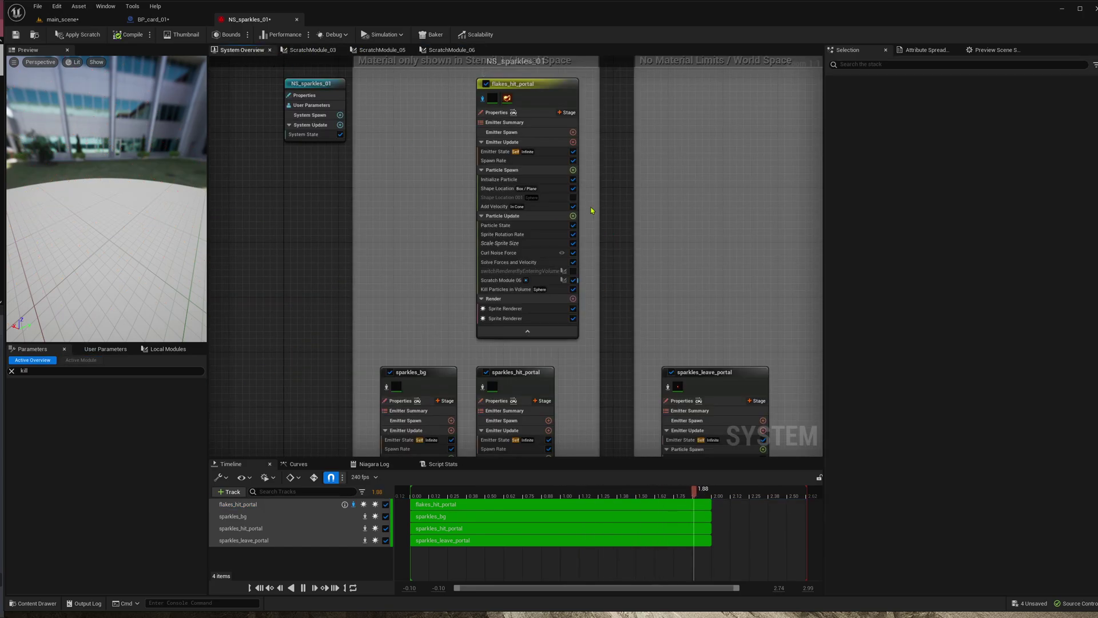
left_click(539, 290)
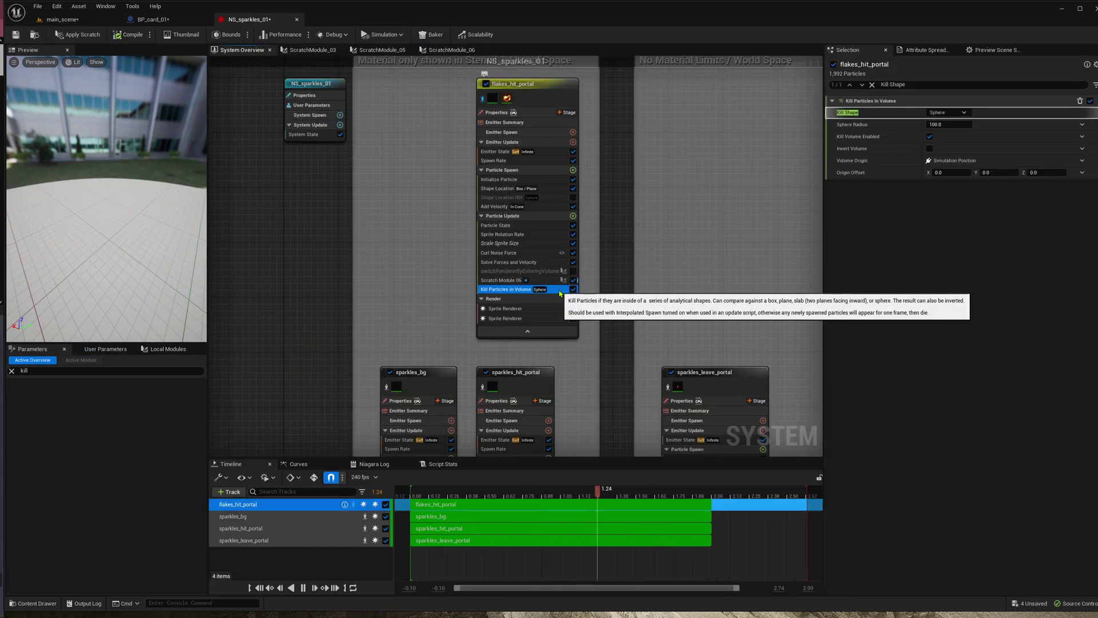
key("Delete")
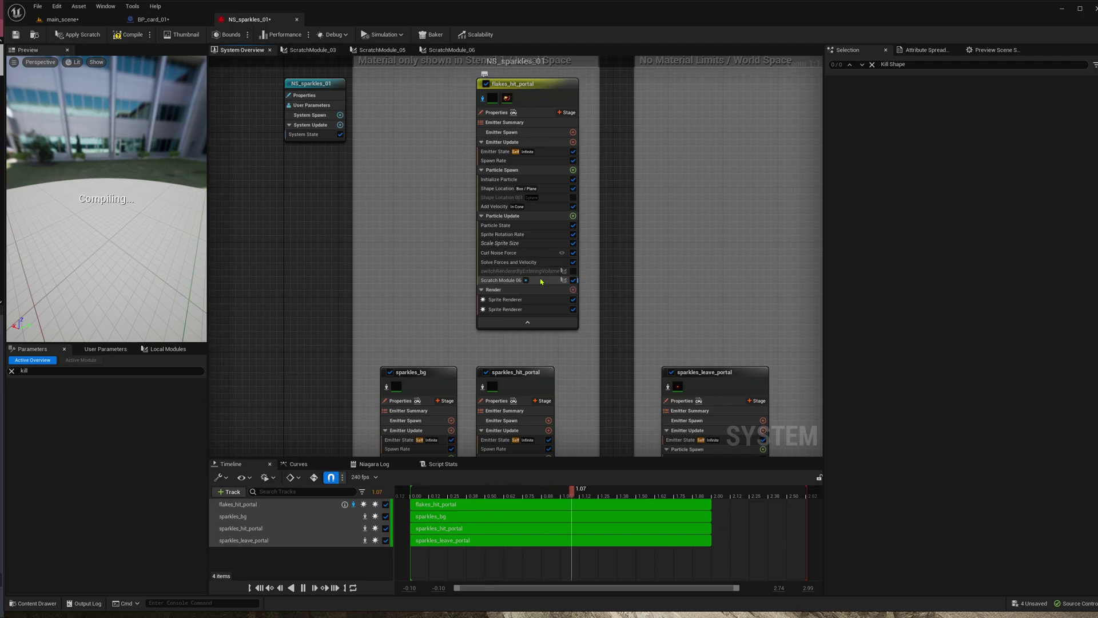
Step: Check the inputs of Scratch Module 06, clear the parameter filter and search the module's graph for "kill"
left_click(541, 280)
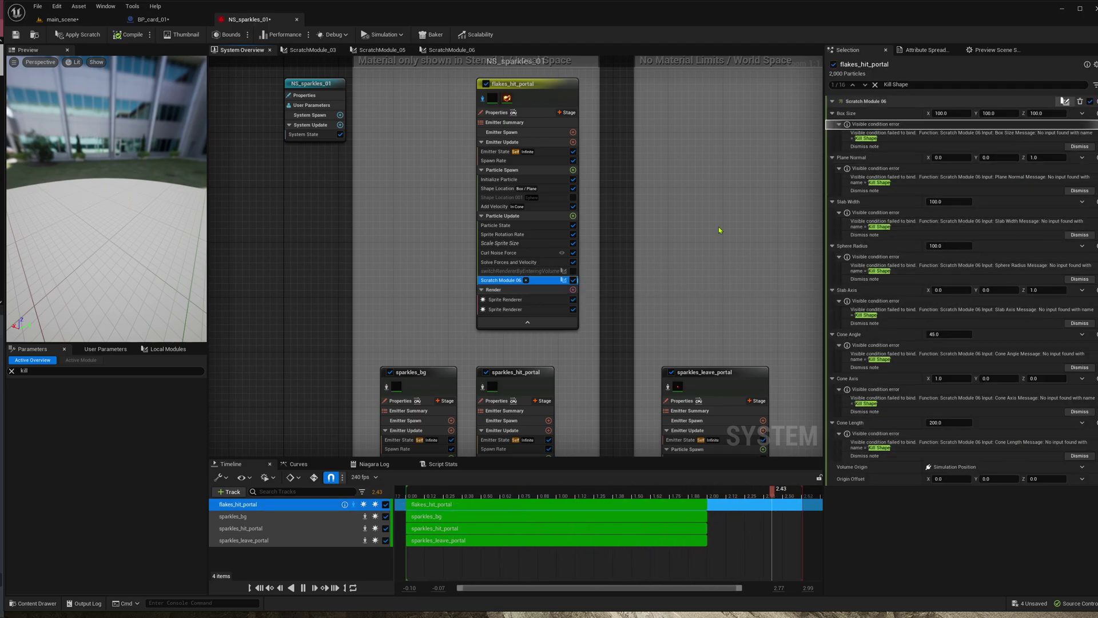
double_click(545, 283)
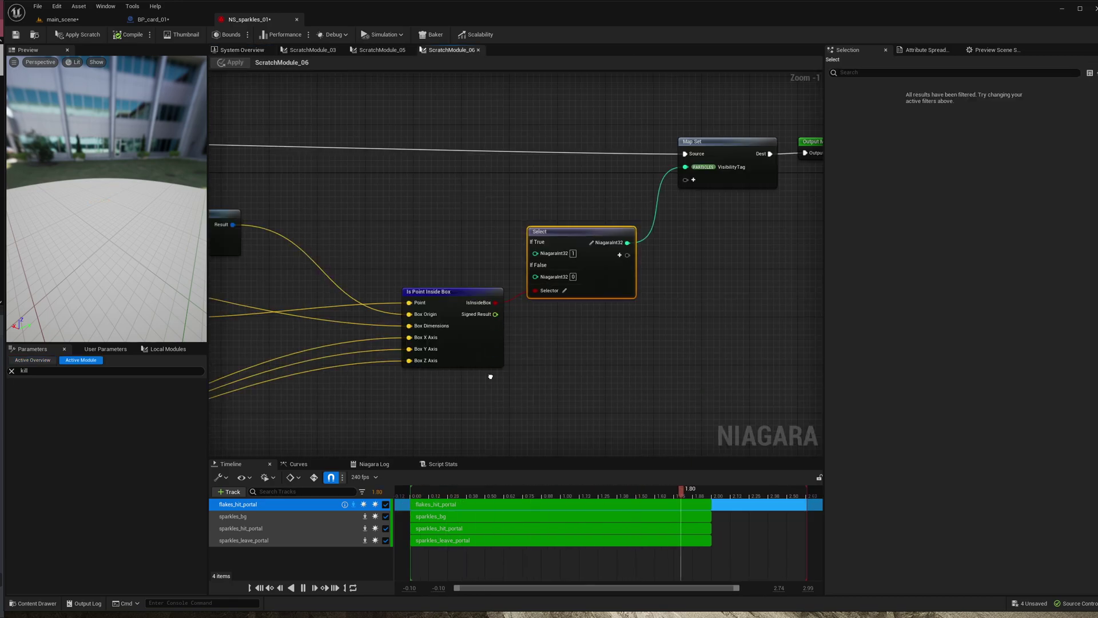
left_click(246, 51)
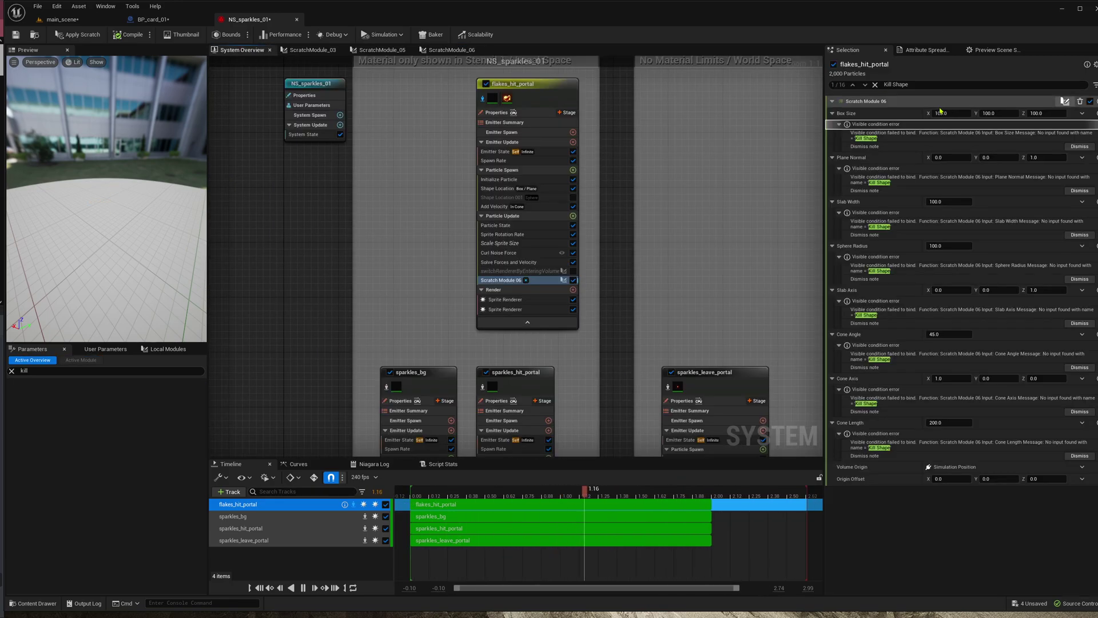
left_click(449, 50)
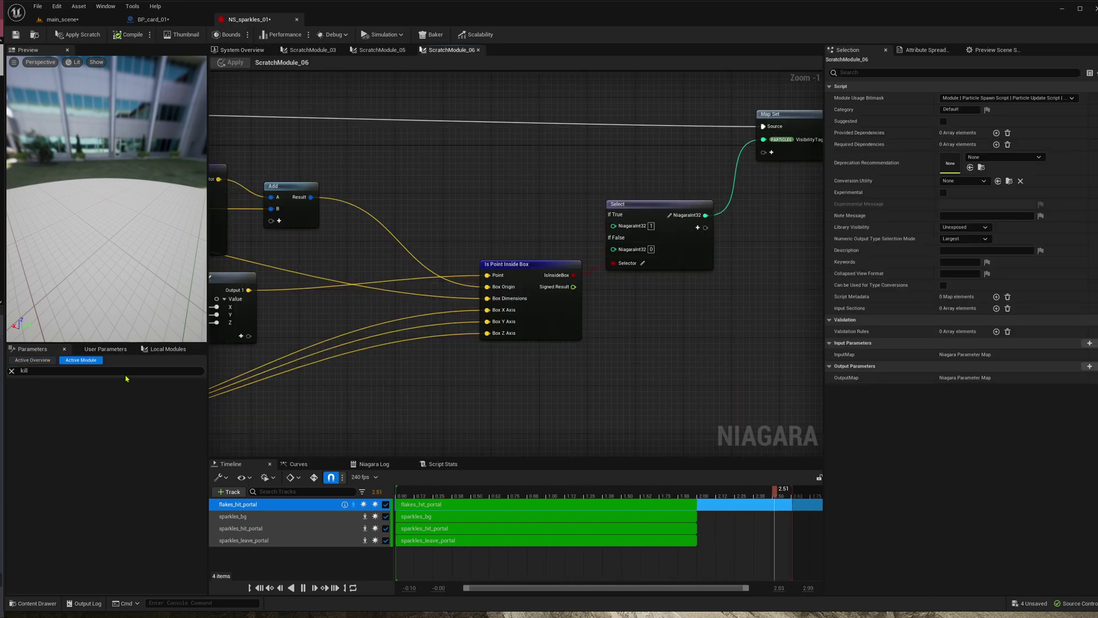
left_click(96, 372)
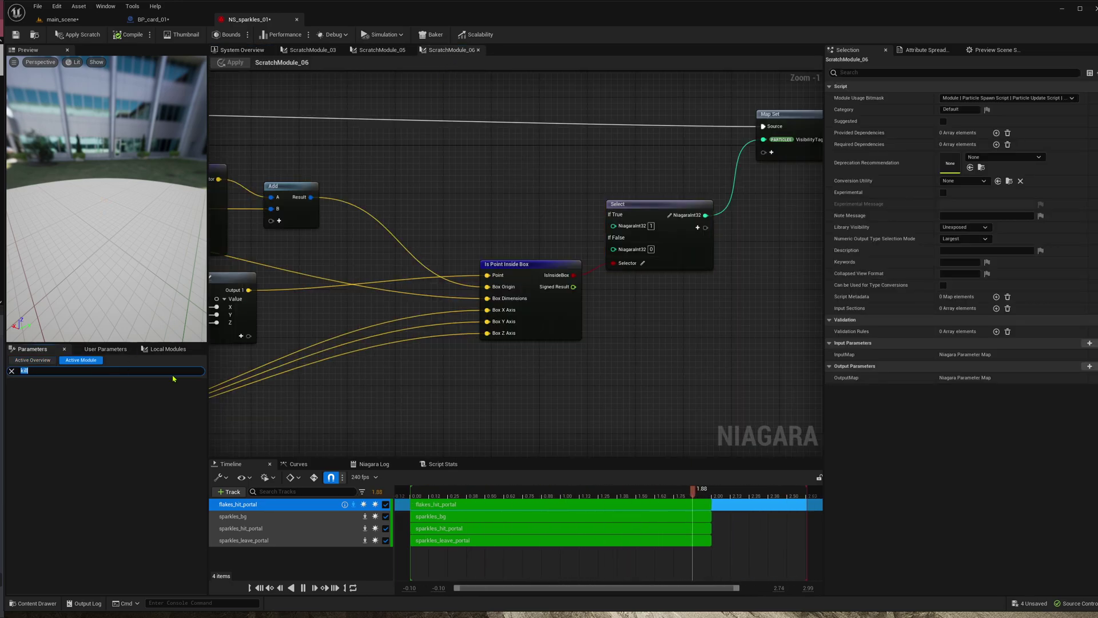
key("BackSpace")
key("ctrl+f")
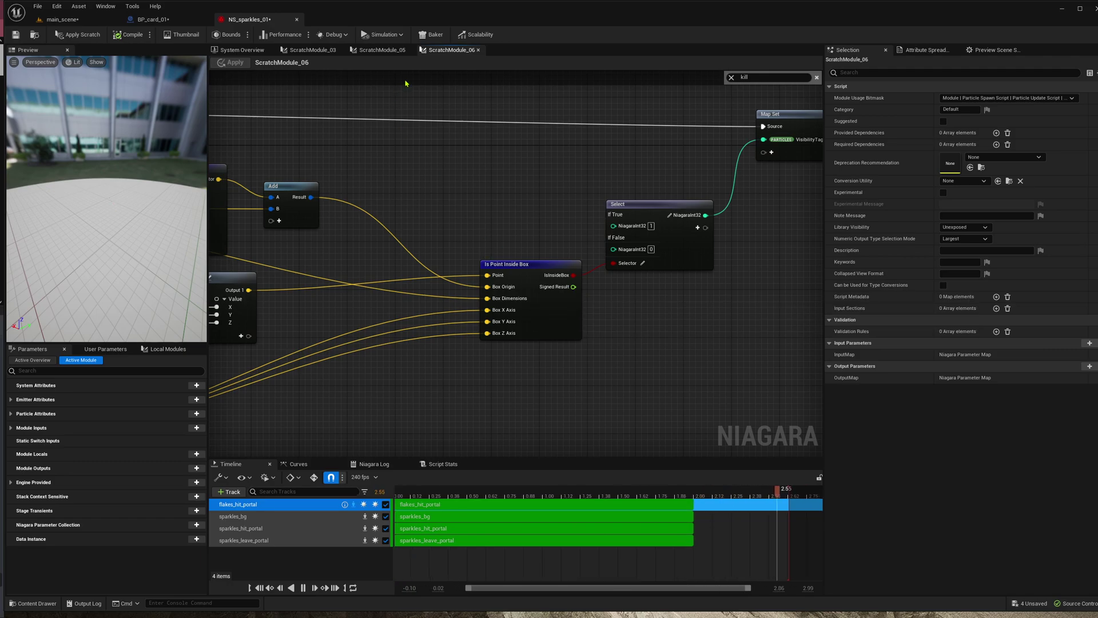
Step: Remove the Sphere Radius, Plane Normal and Slab Axis pins from the Map Get node
right_click_drag(384, 202, 631, 185)
right_click_drag(407, 225, 513, 210)
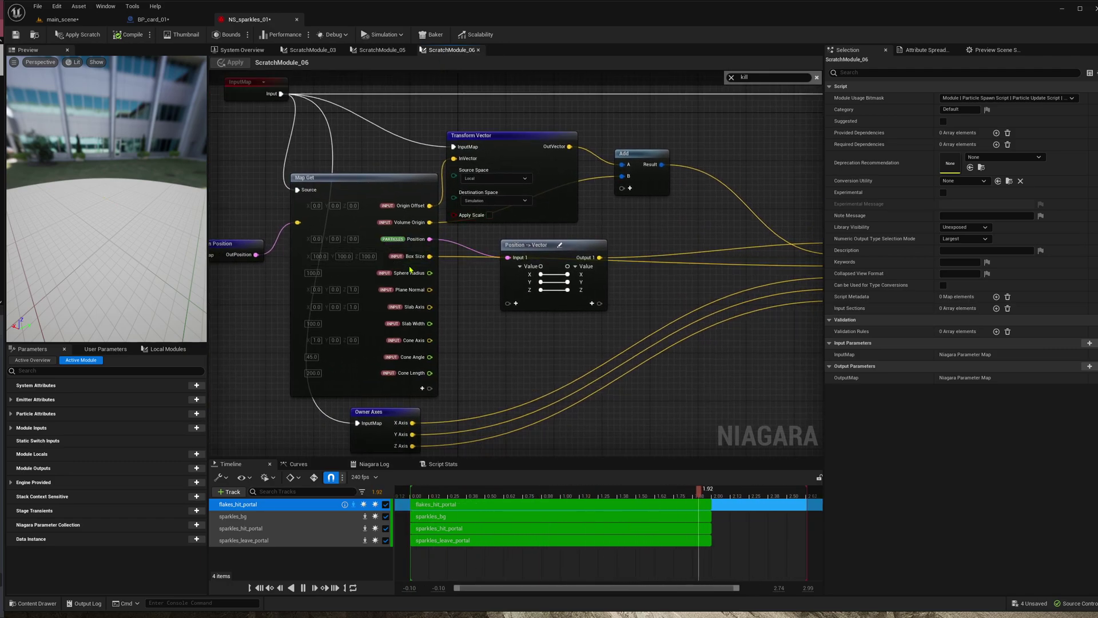
left_click(405, 273)
right_click(405, 275)
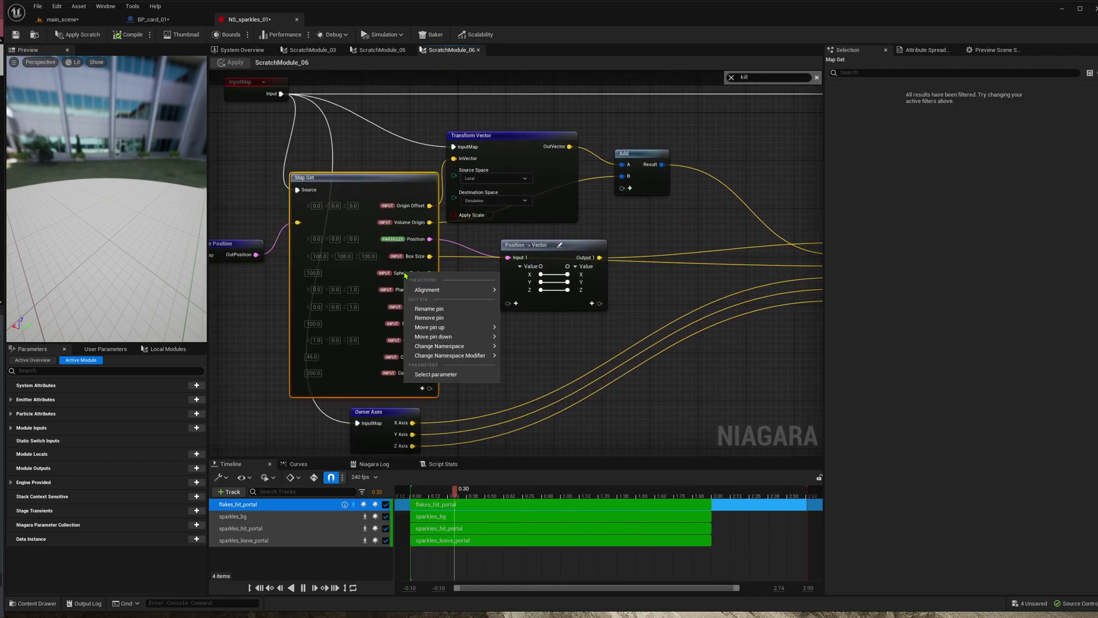
left_click(429, 318)
right_click(418, 277)
left_click(436, 322)
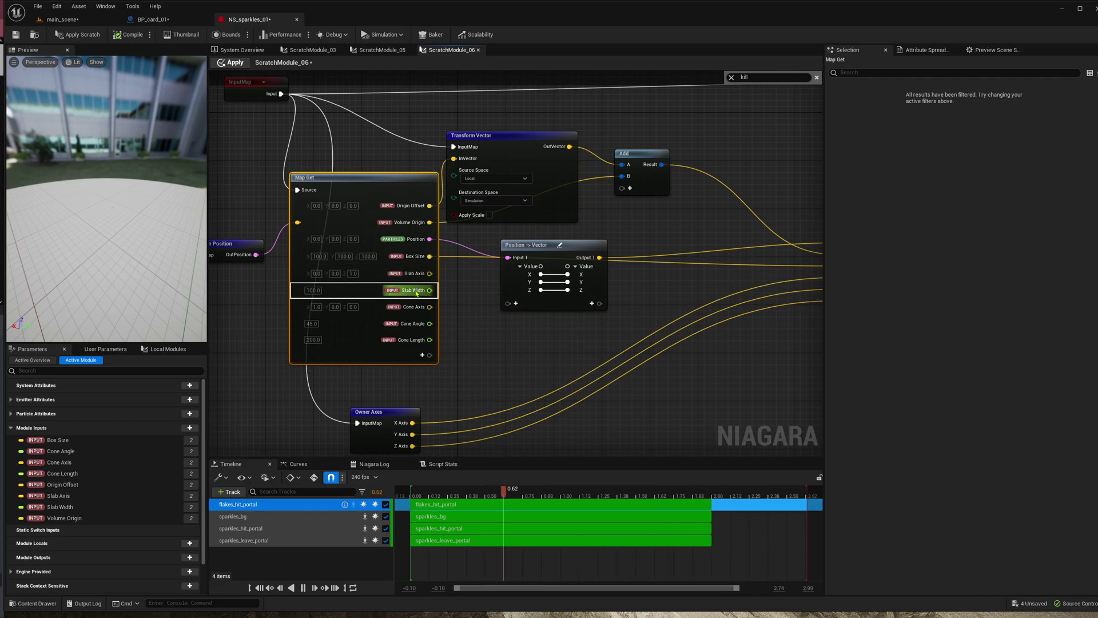
right_click(421, 275)
left_click(442, 320)
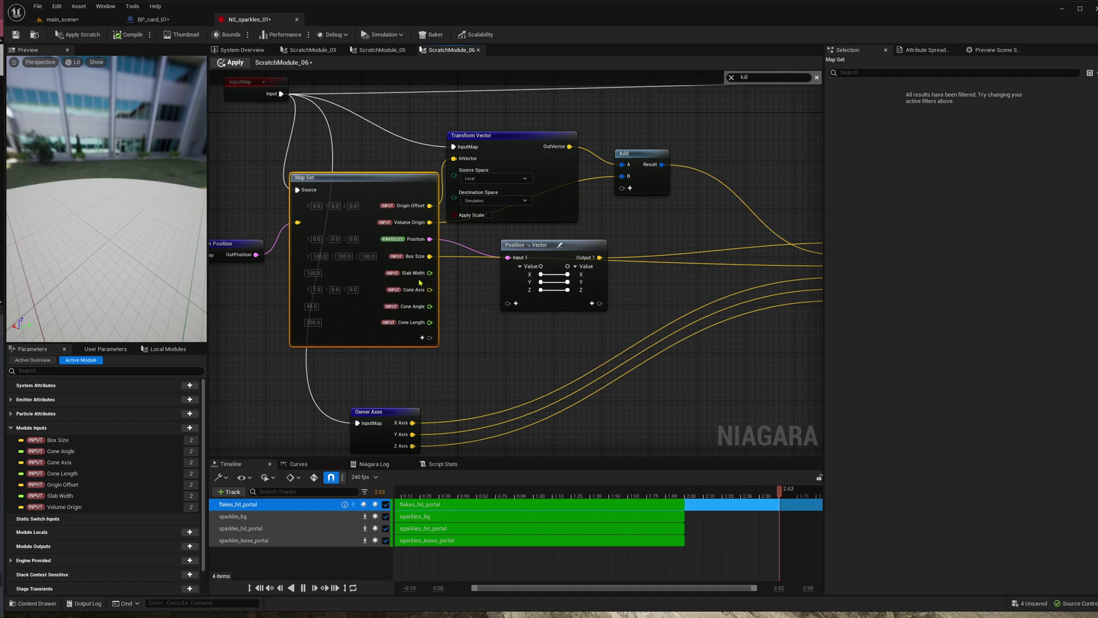
Step: Remove the Slab Width, Cone Axis, Cone Angle and Cone Length pins from the Map Get node
right_click(419, 275)
left_click(441, 320)
right_click(414, 278)
left_click(437, 320)
right_click(416, 275)
left_click(437, 319)
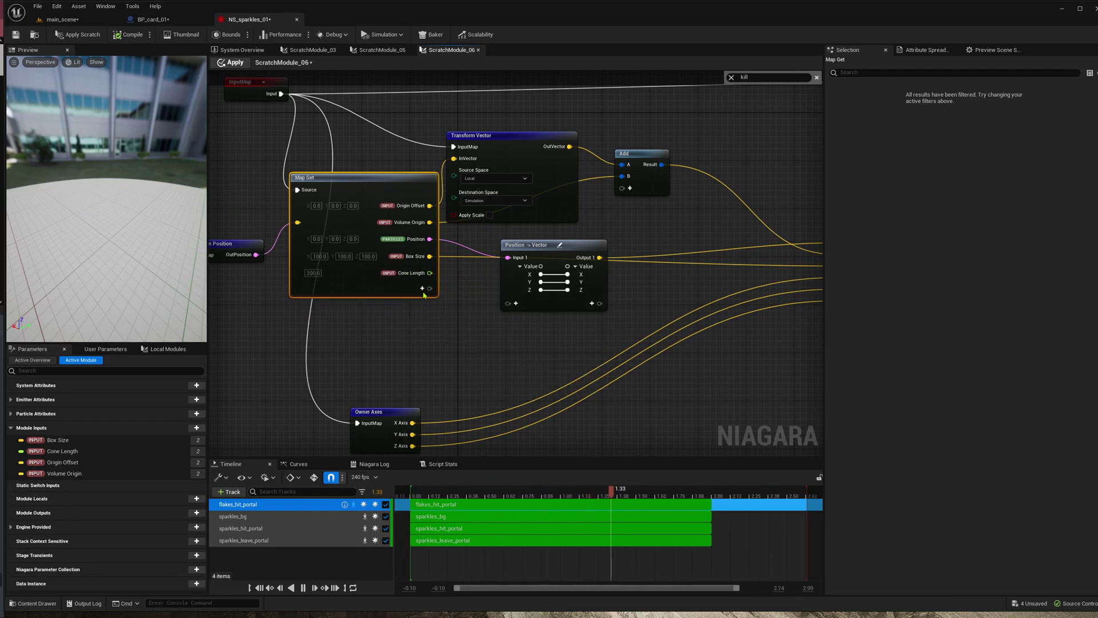
right_click(420, 273)
left_click(438, 318)
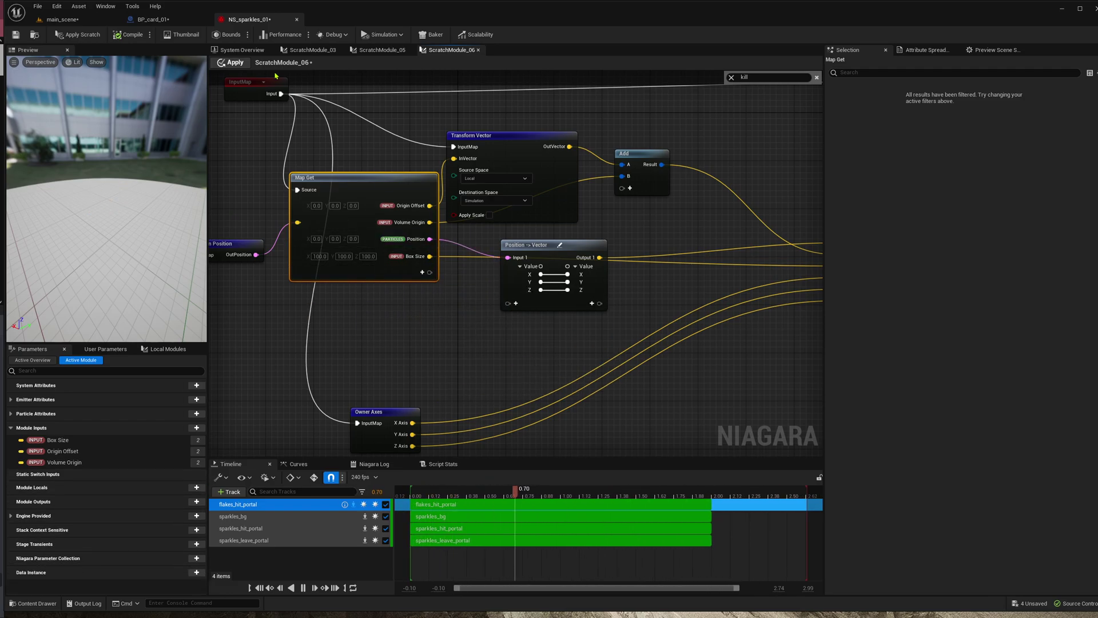
Step: Check Scratch Module 06's remaining inputs in the system overview, then remove the Box Size pin from its Map Get node
left_click(259, 51)
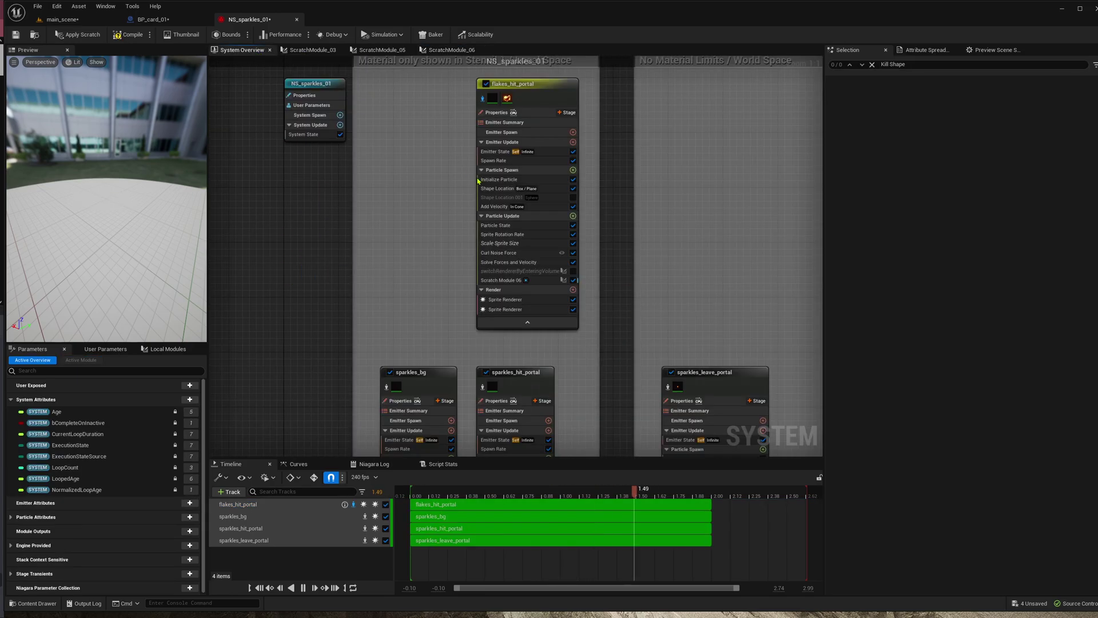
left_click(513, 281)
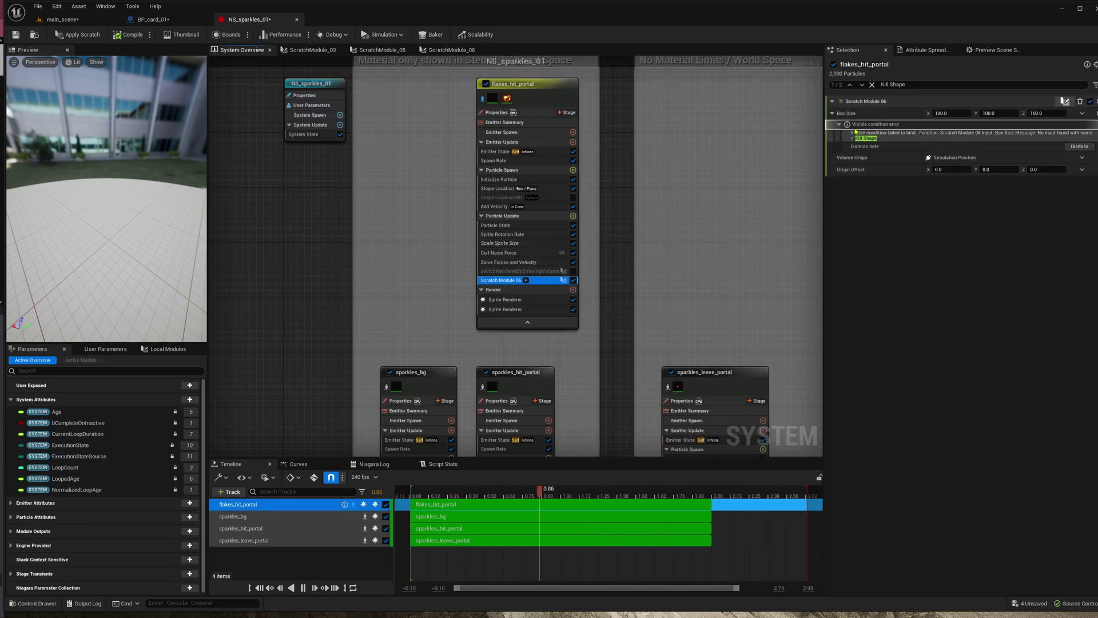
left_click(452, 50)
right_click_drag(402, 256, 378, 260)
right_click(377, 260)
mouse_move(416, 311)
left_click(407, 340)
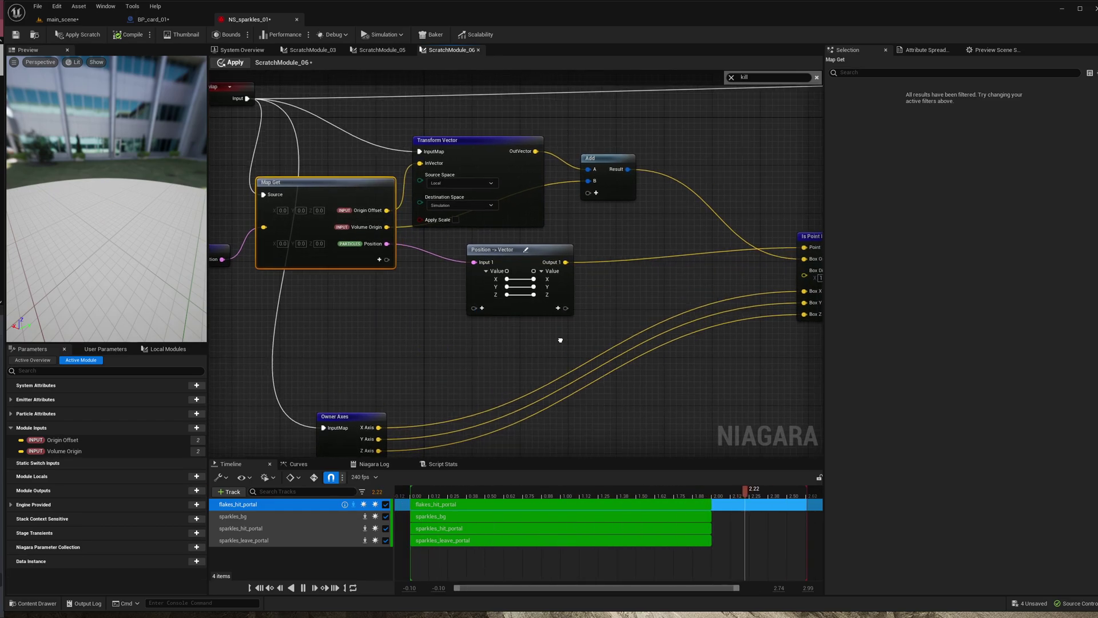
Step: Add a Box Dimensions input to Map Get from the Is Point Inside Box node, apply the scratch module and return to the system overview
right_click_drag(735, 279, 682, 281)
left_click_drag(752, 277, 334, 262)
left_click(232, 64)
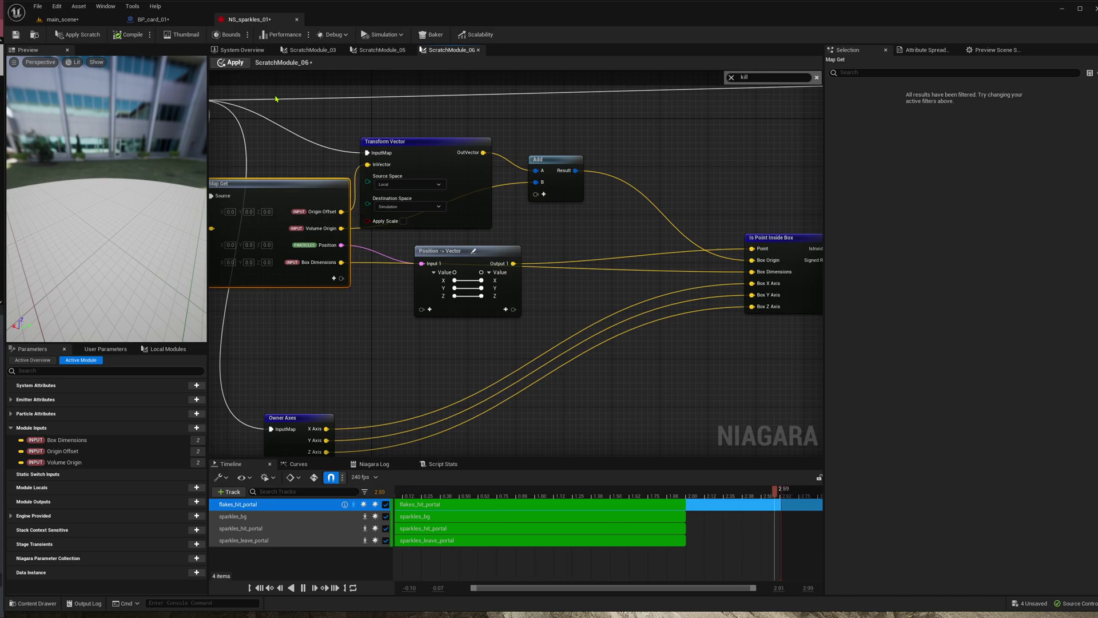
left_click(246, 63)
left_click(242, 50)
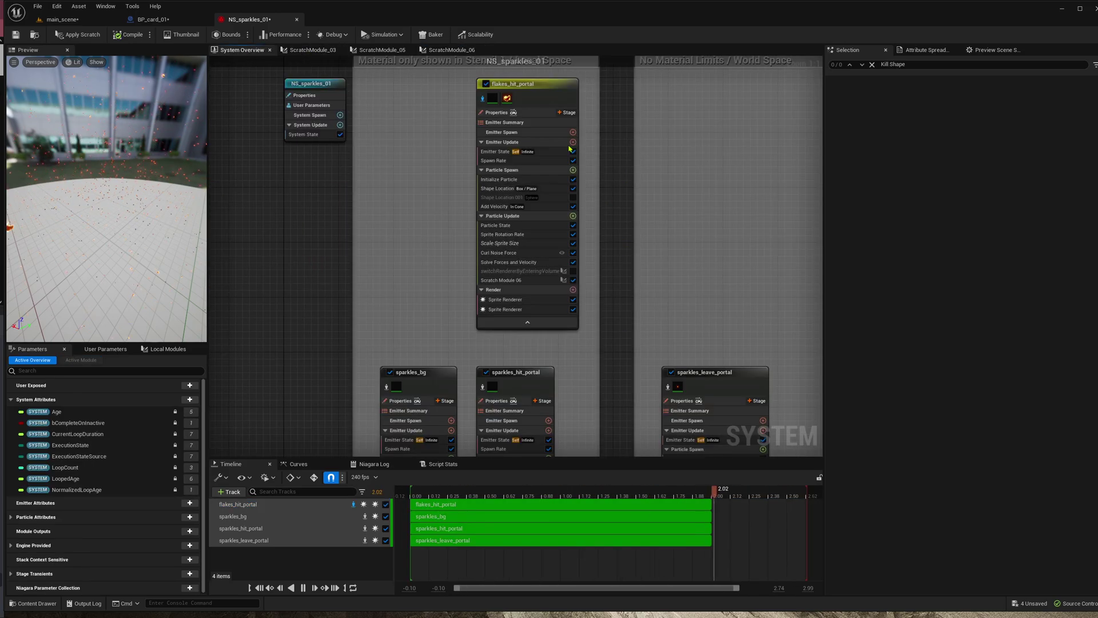
Step: Set Scratch Module 06's Box Dimensions to X 350, Y 750, Z 50 and its Origin Offset Z to 25
left_click(504, 280)
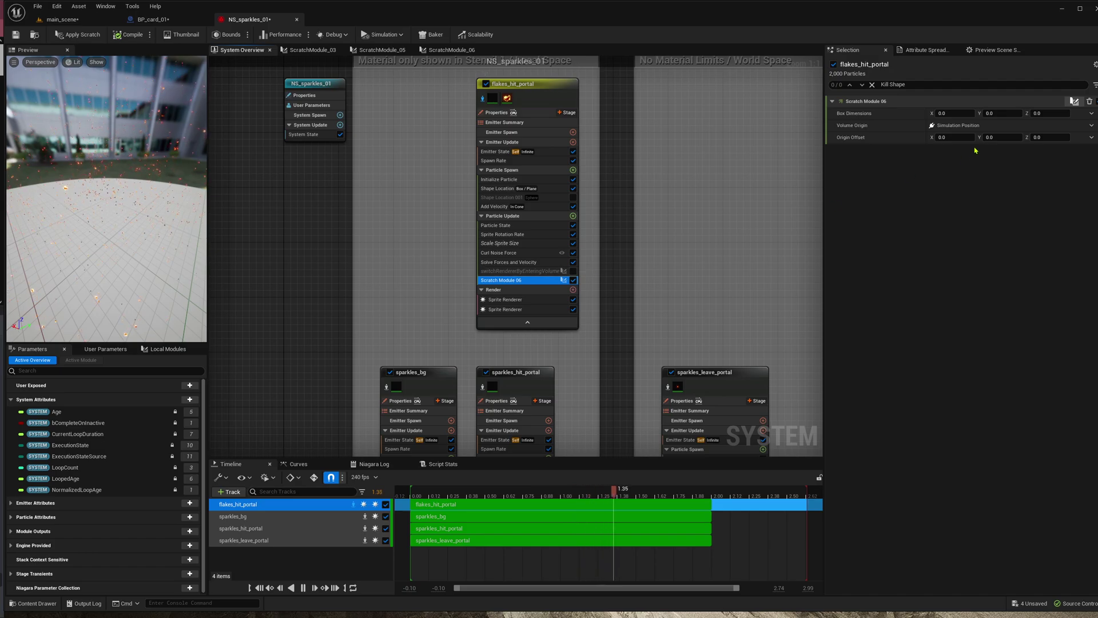
left_click(953, 114)
type("350")
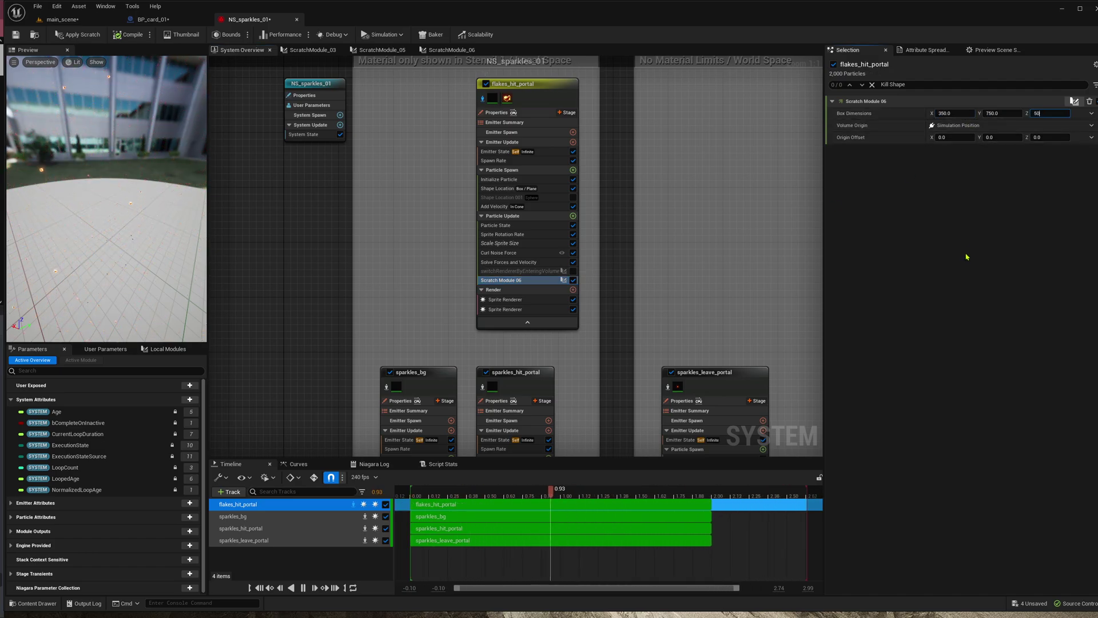
left_click(1058, 137)
type("25")
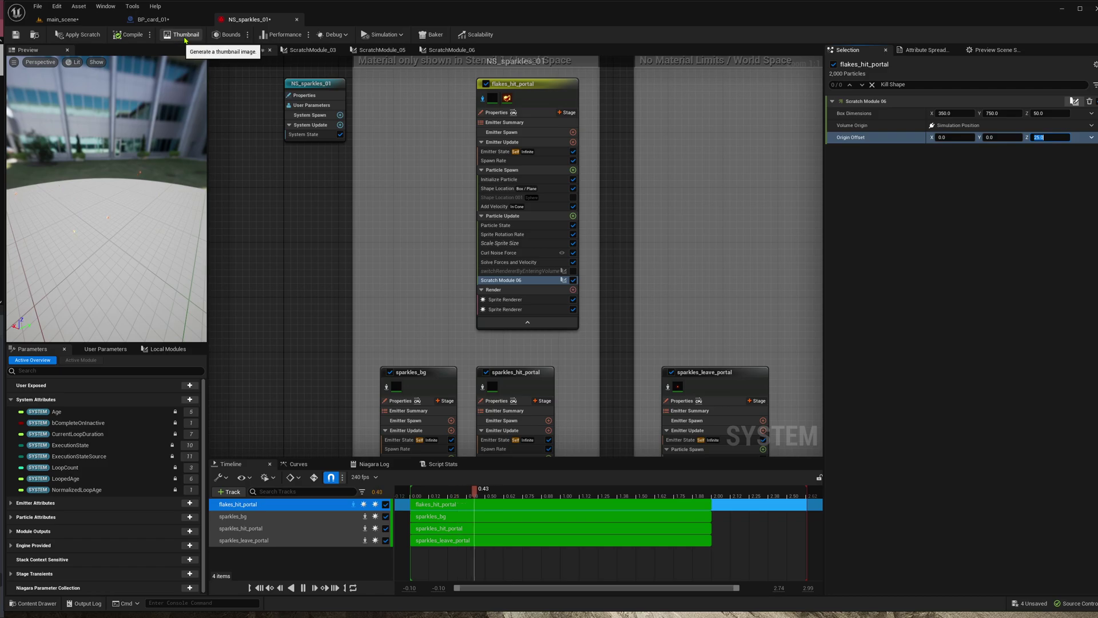
Step: Examine the sparkle particles around the card portal in the BP_card_01 viewport
left_click(152, 19)
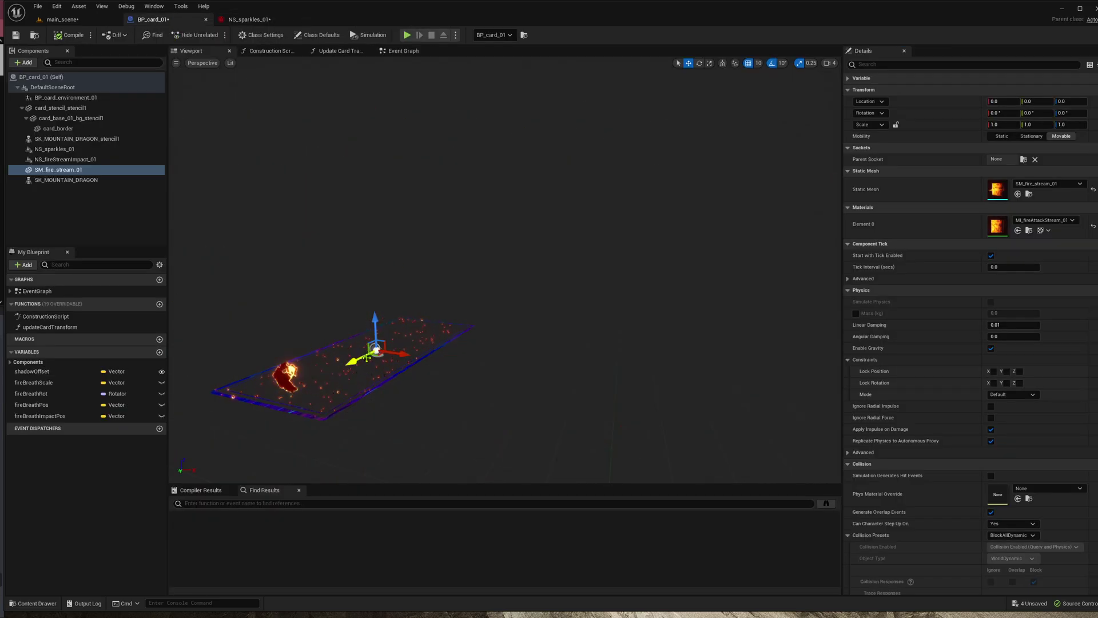
right_click_drag(393, 366, 367, 239)
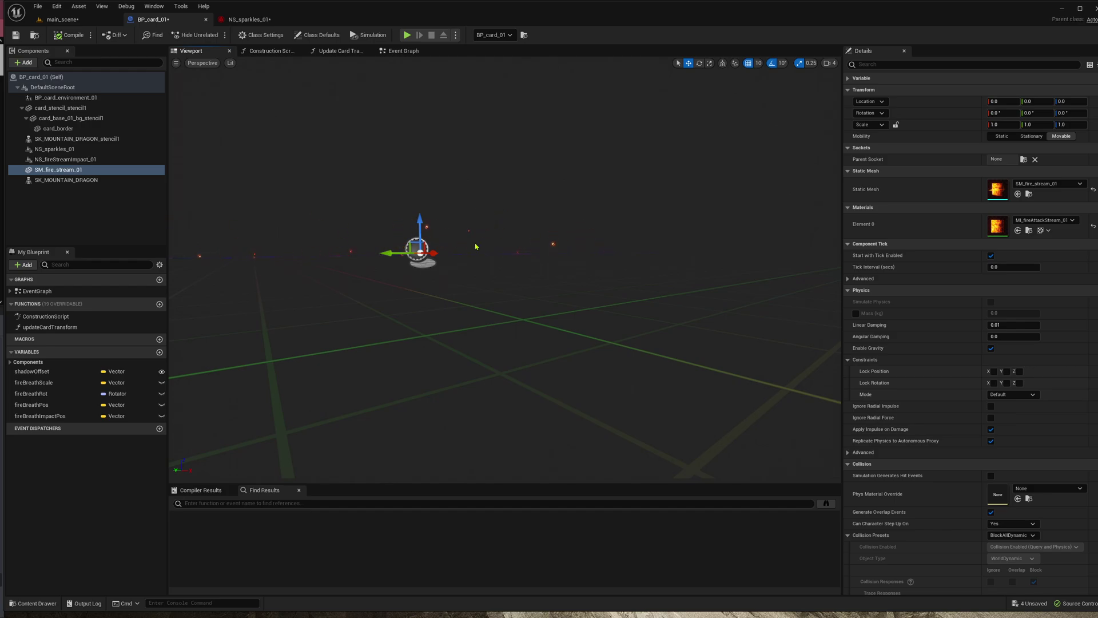
key("f")
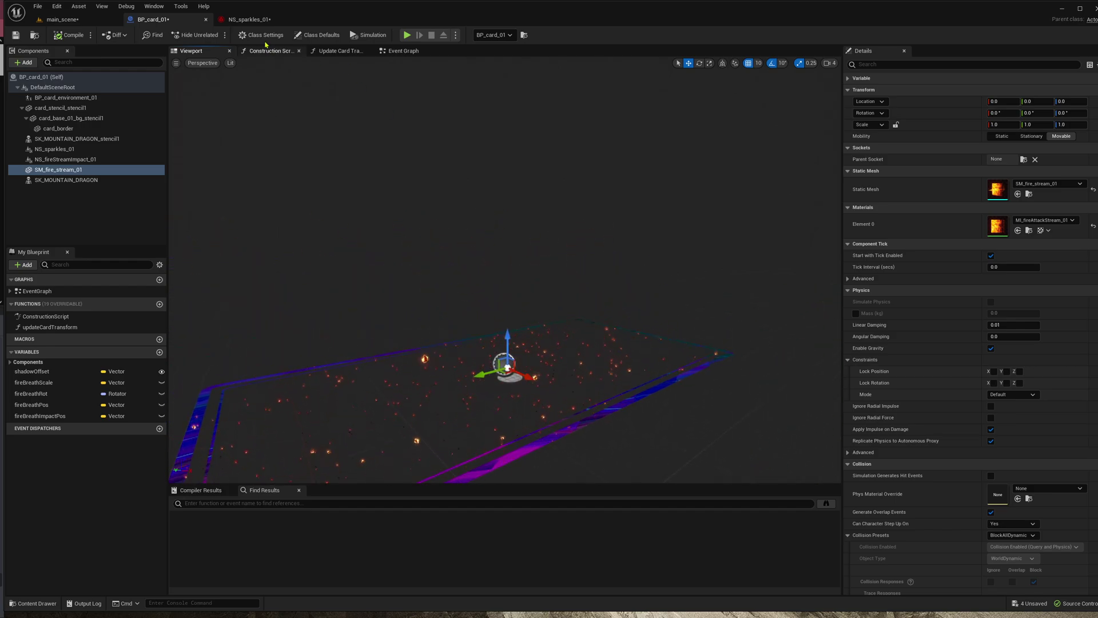
Step: Open Scratch Module 06's graph from NS_sparkles_01 and move the Map Set and Output Module nodes farther from the Select node
left_click(250, 21)
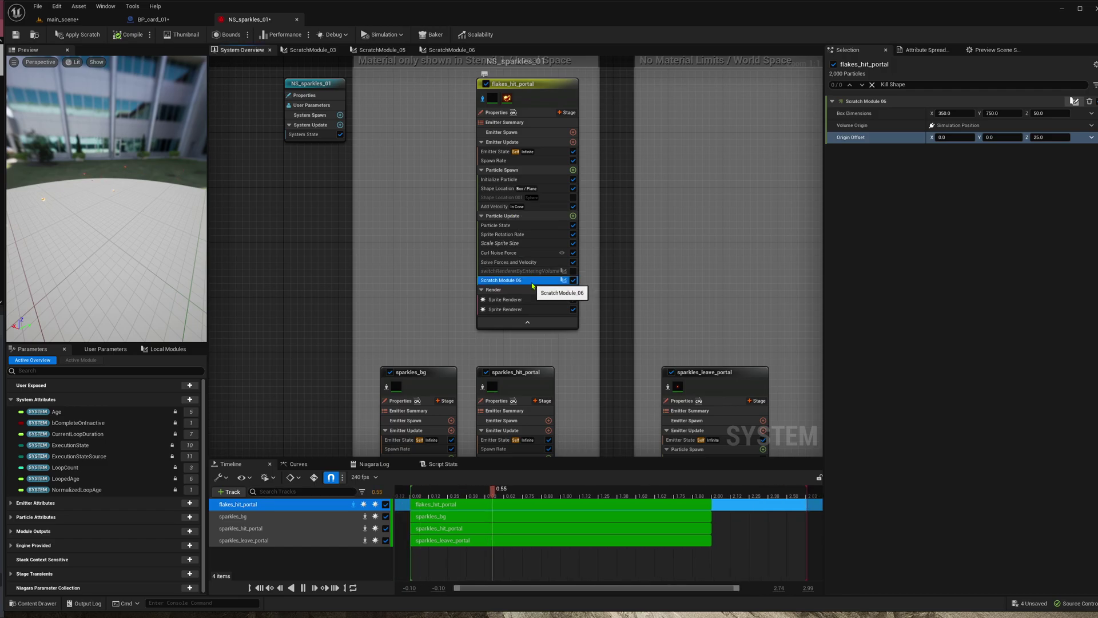
left_click(563, 280)
right_click_drag(404, 368, 310, 381)
right_click_drag(556, 302, 508, 371)
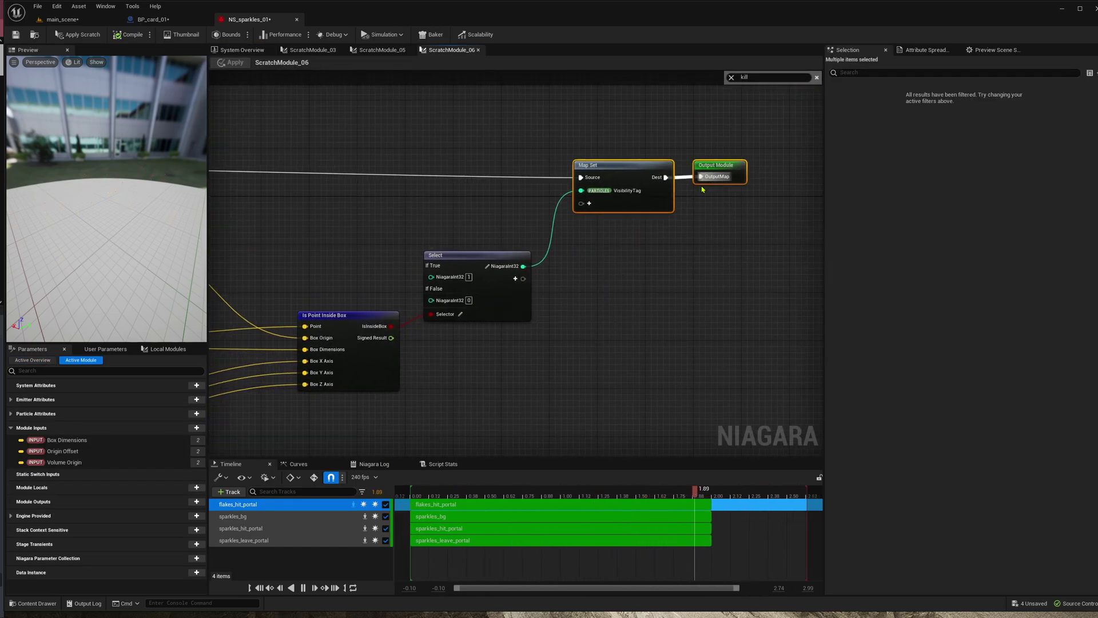
left_click(603, 259)
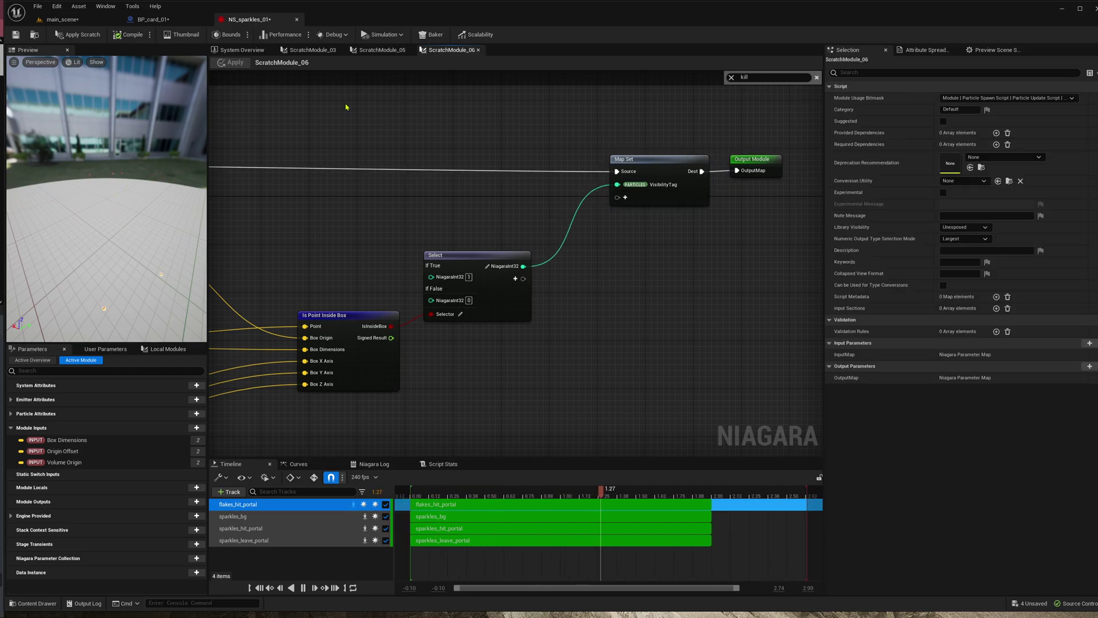
Step: Copy the Less Than and Select nodes from ScratchModule_03 into ScratchModule_06 and place them below the Is Point Inside Box node
left_click(306, 51)
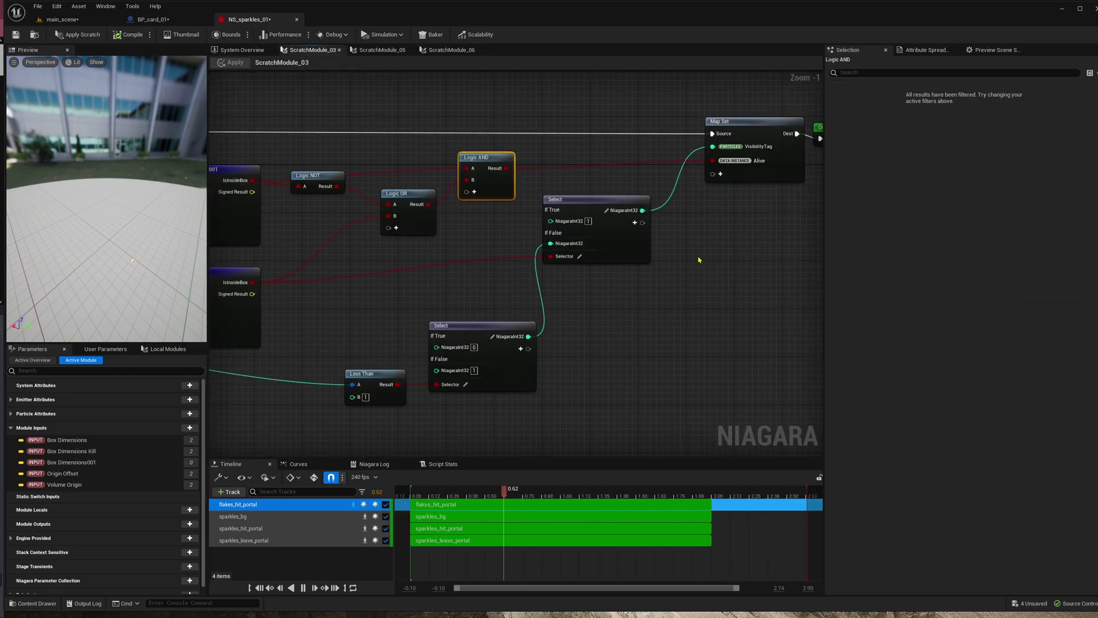
left_click_drag(571, 355, 340, 406)
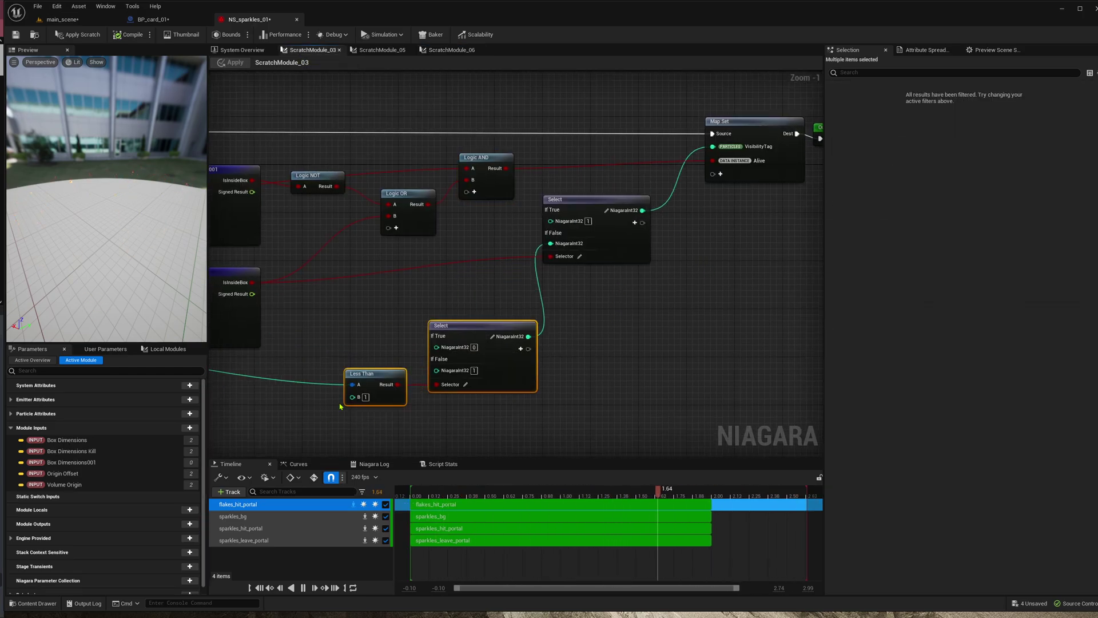
left_click(442, 51)
right_click(569, 333)
right_click_drag(474, 391, 567, 294)
scroll(566, 294, "down", 1)
key("ctrl+v")
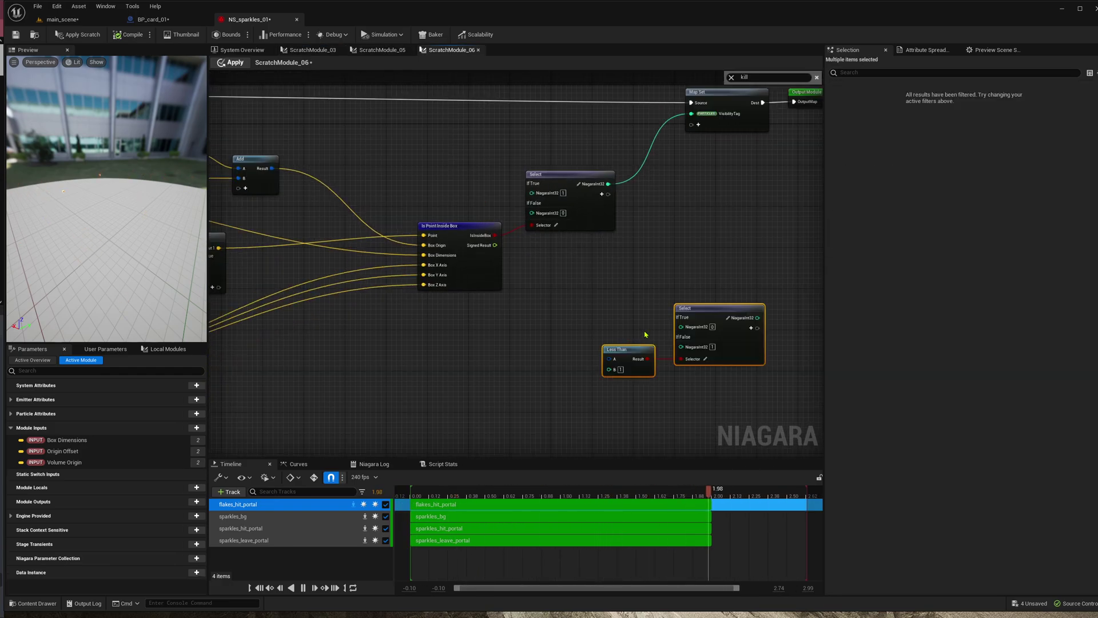
left_click_drag(715, 314, 538, 314)
Step: Add Particles VisibilityTag to the Map Get node and connect it to the Less Than node's A input
right_click_drag(337, 320, 724, 297)
left_click(451, 239)
type("vis")
key("Return")
right_click_drag(453, 240, 326, 238)
left_click_drag(319, 225, 680, 328)
Step: Move the upper Select node away from Is Point Inside Box and feed the lower Select's output into its If False input
right_click_drag(631, 355, 538, 348)
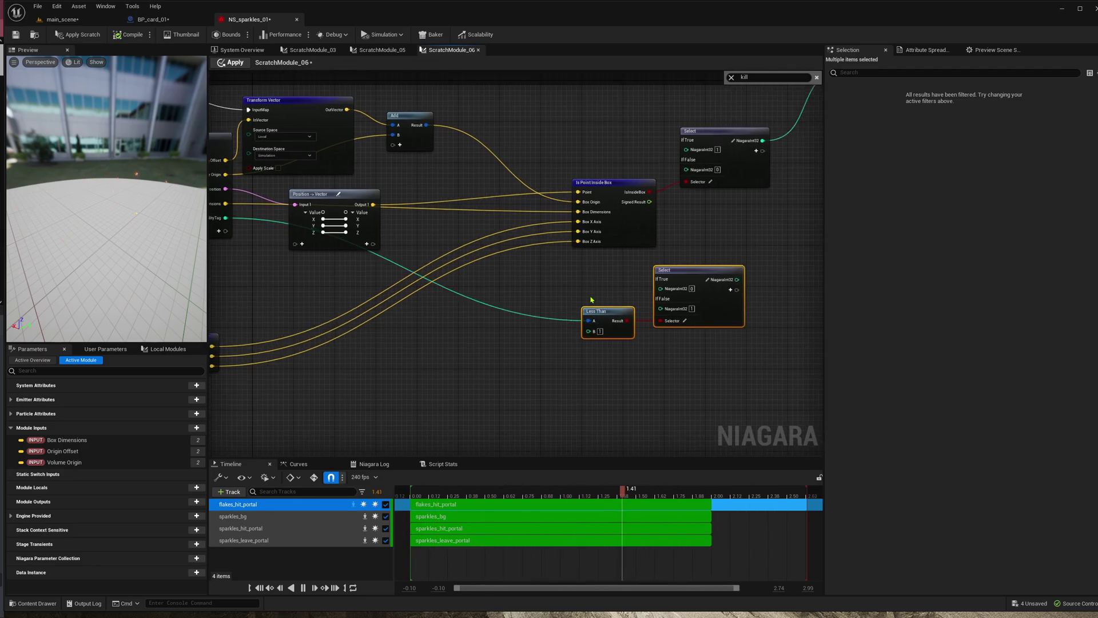
scroll(591, 300, "up", 2)
right_click_drag(592, 299, 497, 298)
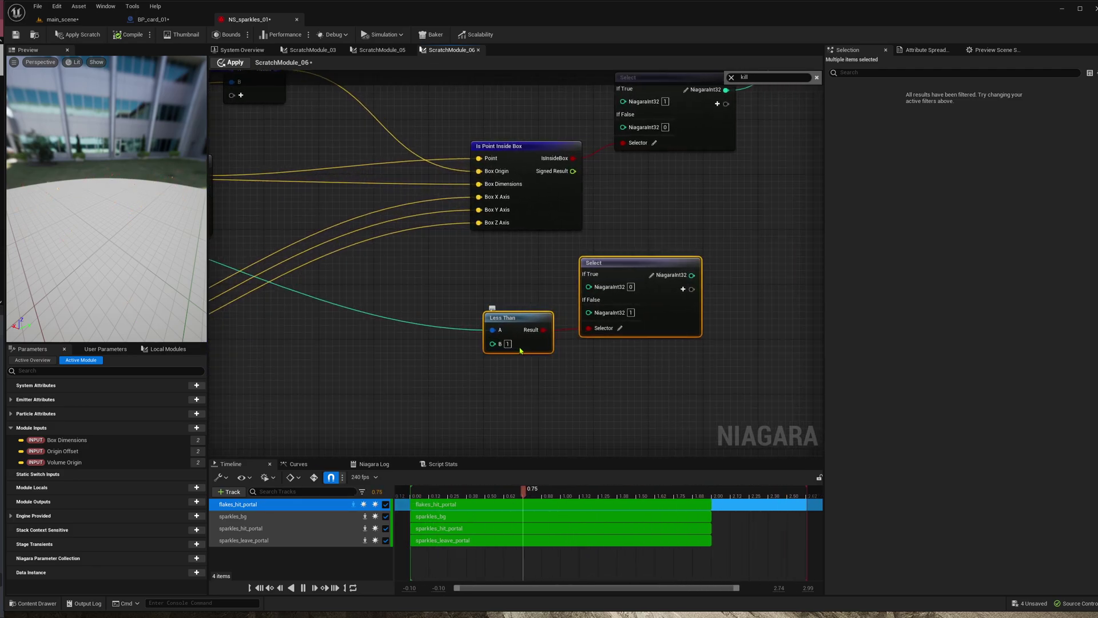
left_click(522, 350)
right_click_drag(565, 329, 497, 336)
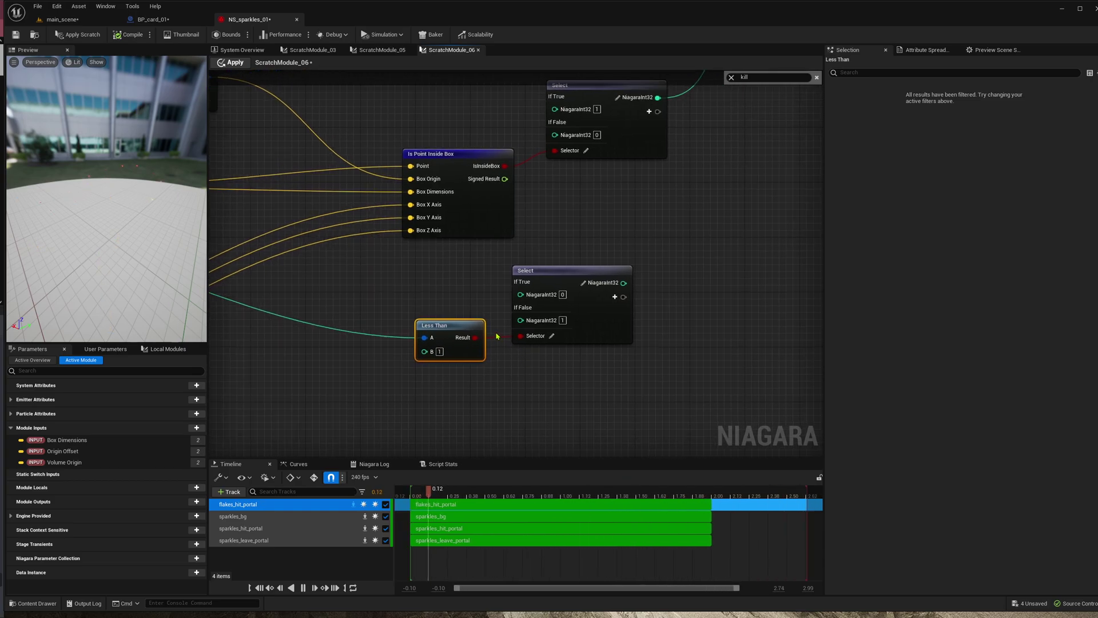
left_click_drag(464, 300, 531, 339)
right_click_drag(650, 310, 557, 331)
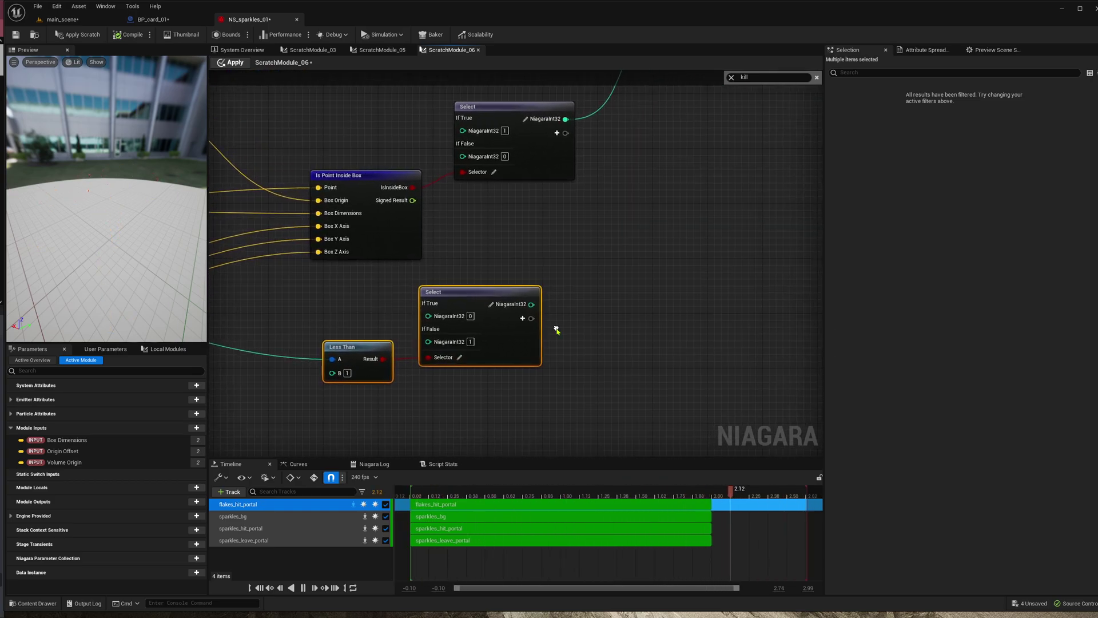
left_click_drag(560, 174, 648, 188)
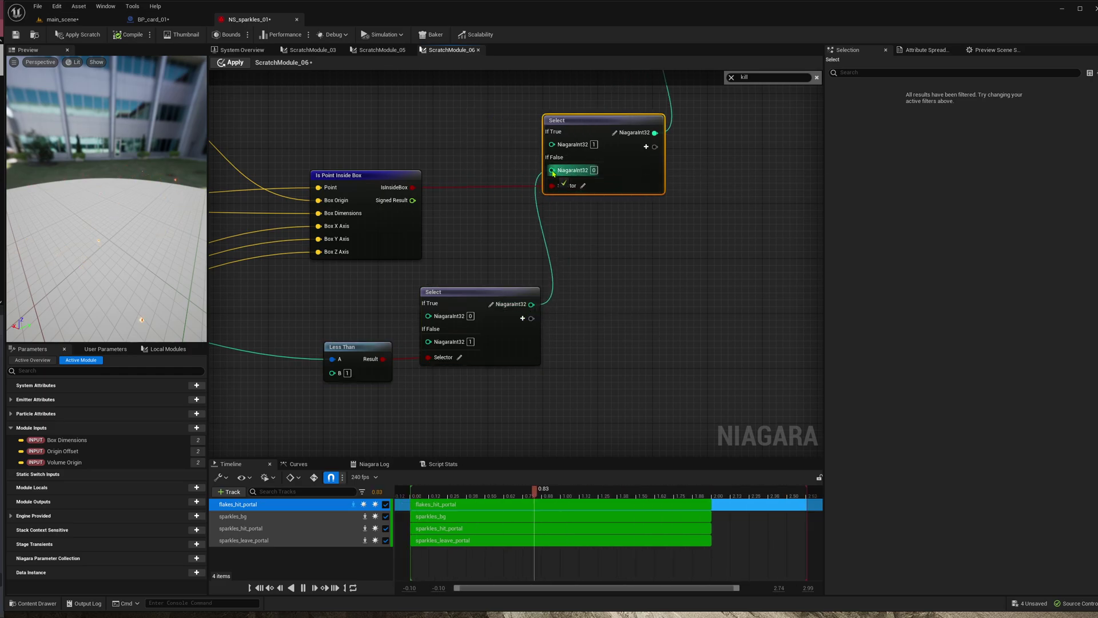
left_click_drag(565, 163, 552, 170)
scroll(650, 245, "down", 1)
right_click_drag(663, 249, 641, 277)
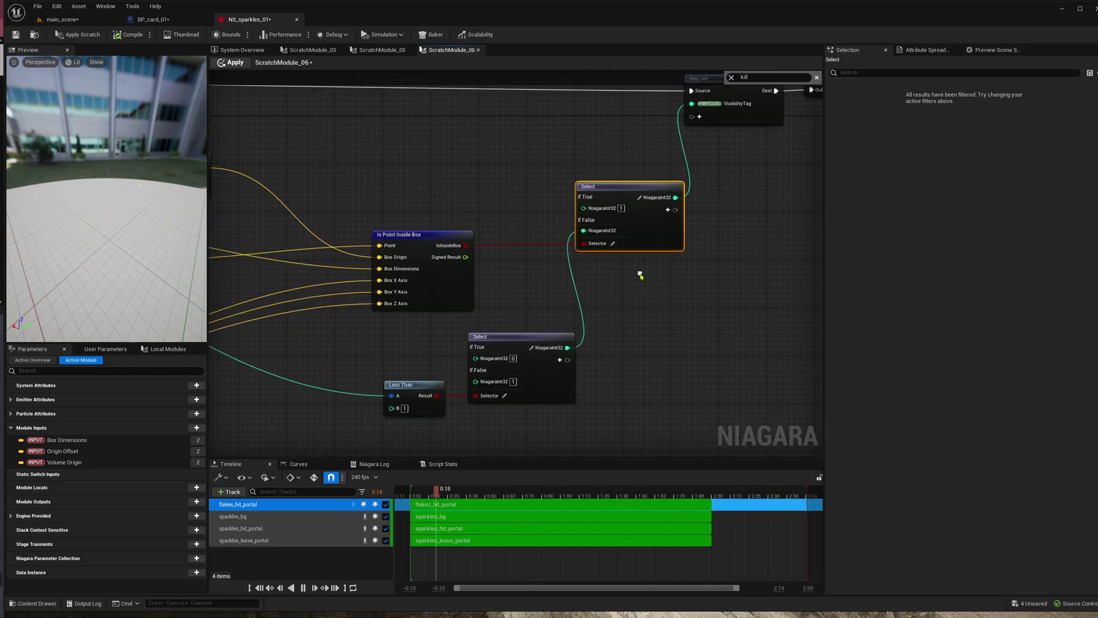
Step: Apply the scratch module and inspect how the particles behave above the card in the BP_card_01 viewport
left_click(316, 67)
left_click(243, 50)
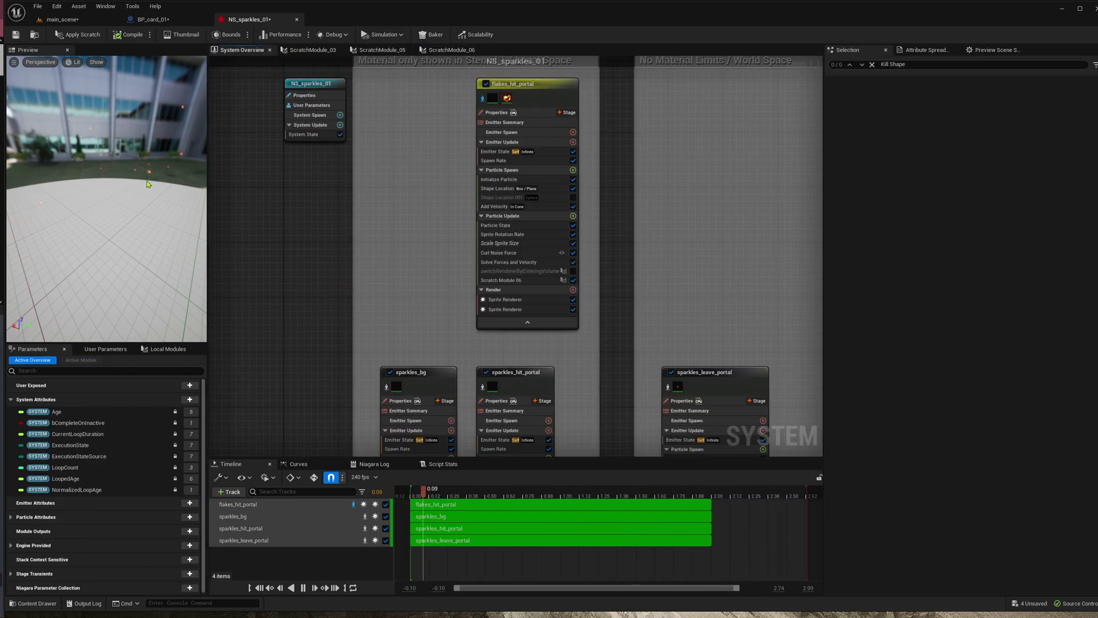
left_click(170, 20)
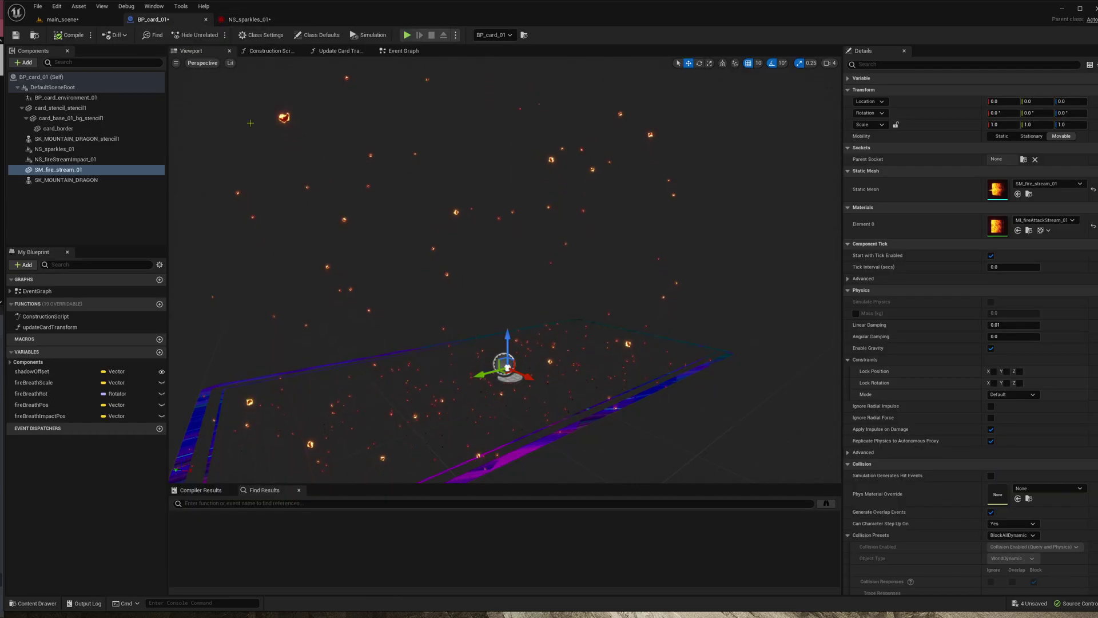
mouse_move(528, 356)
right_mouse_down()
mouse_move(546, 382)
mouse_move(529, 372)
right_mouse_up()
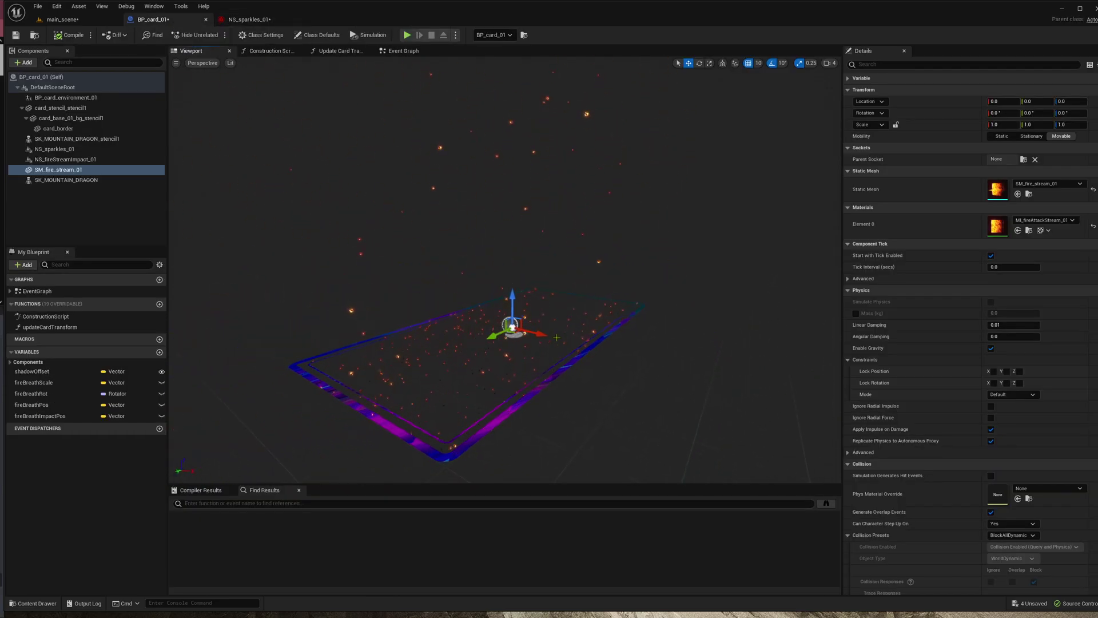
right_click_drag(570, 313, 551, 309)
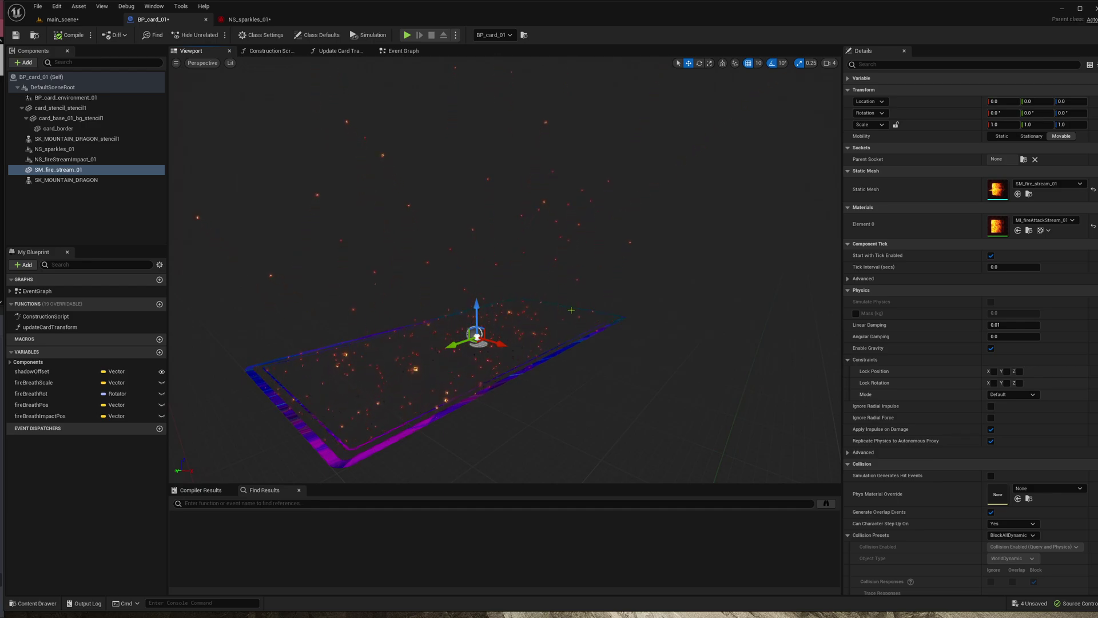
mouse_move(571, 311)
right_mouse_down()
mouse_move(597, 311)
mouse_move(584, 317)
right_mouse_up()
right_click_drag(641, 259, 478, 314)
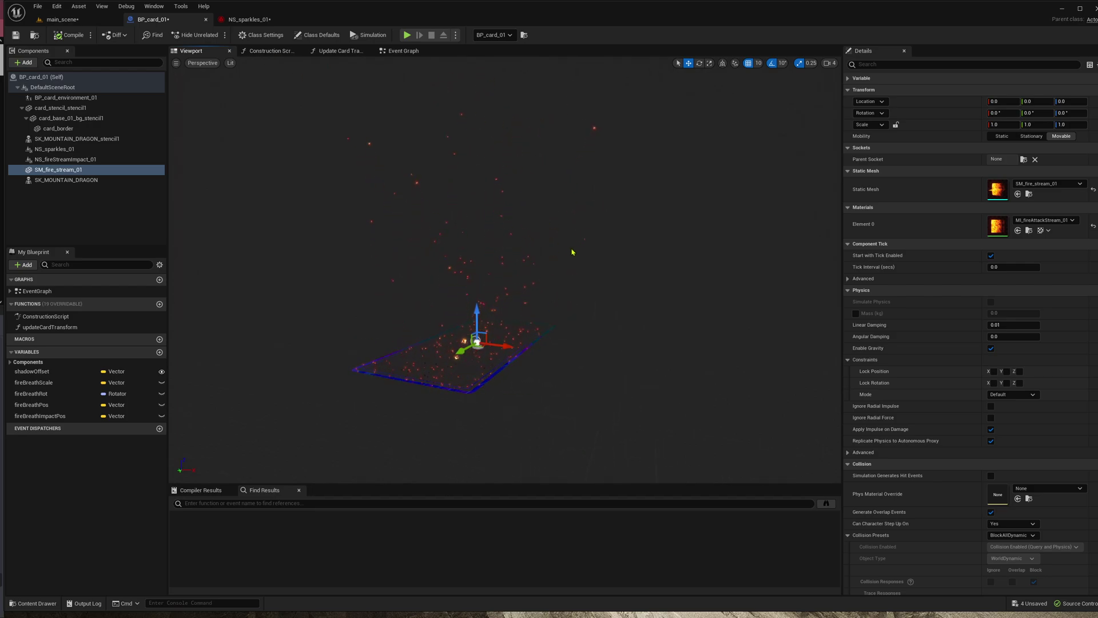
Step: Switch the BP_card_01 viewport to Wireframe and examine the spread of all particles around the card
left_click(230, 63)
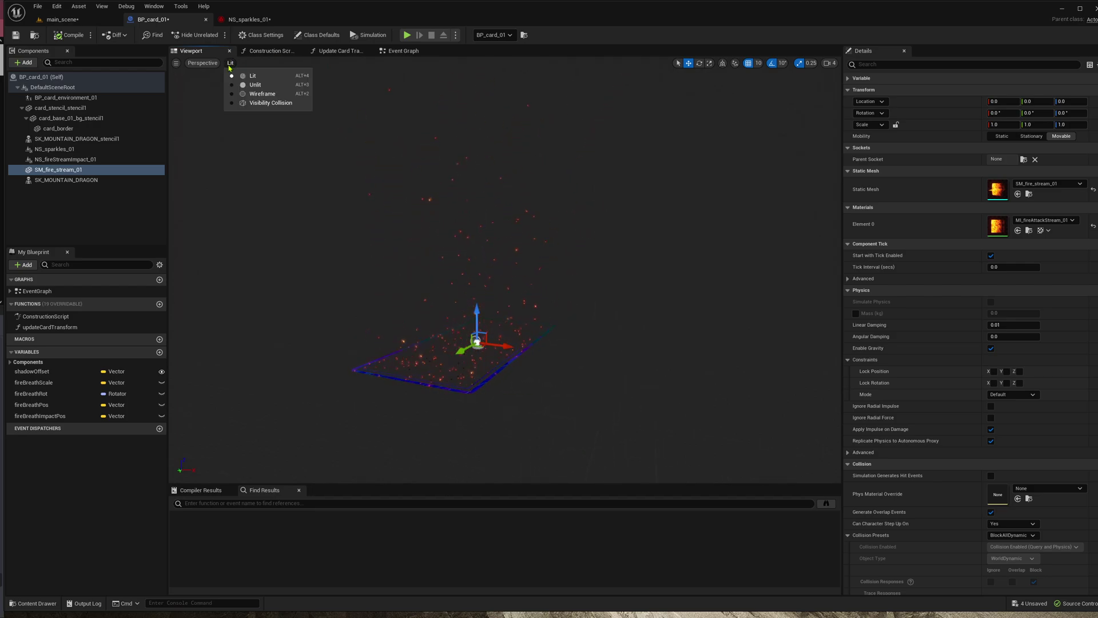
left_click(251, 93)
right_click_drag(503, 274, 526, 263)
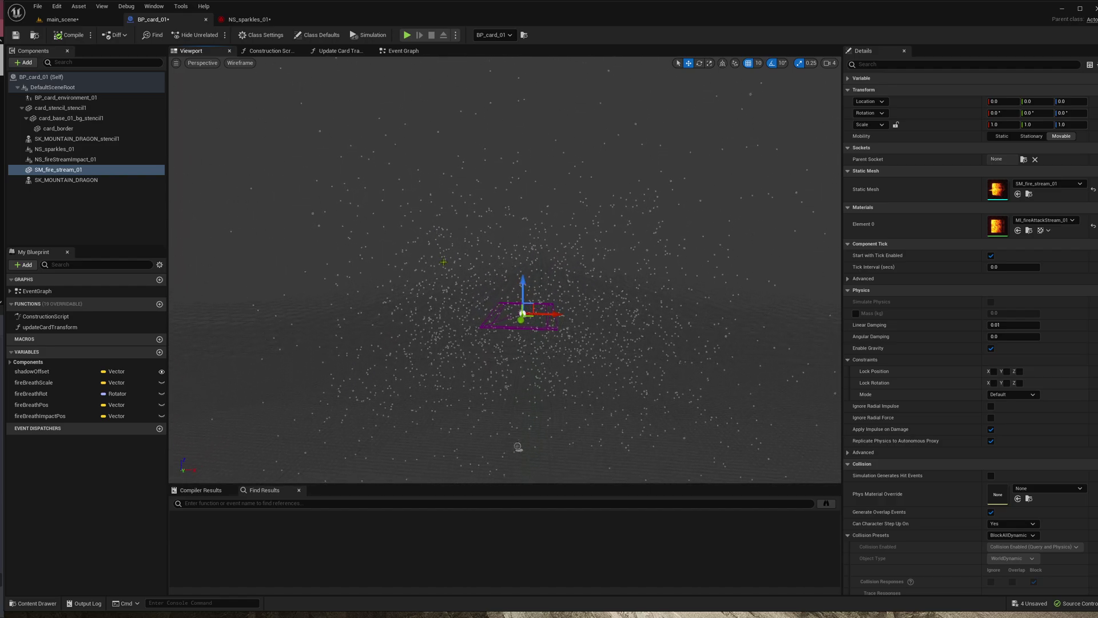
left_click(399, 52)
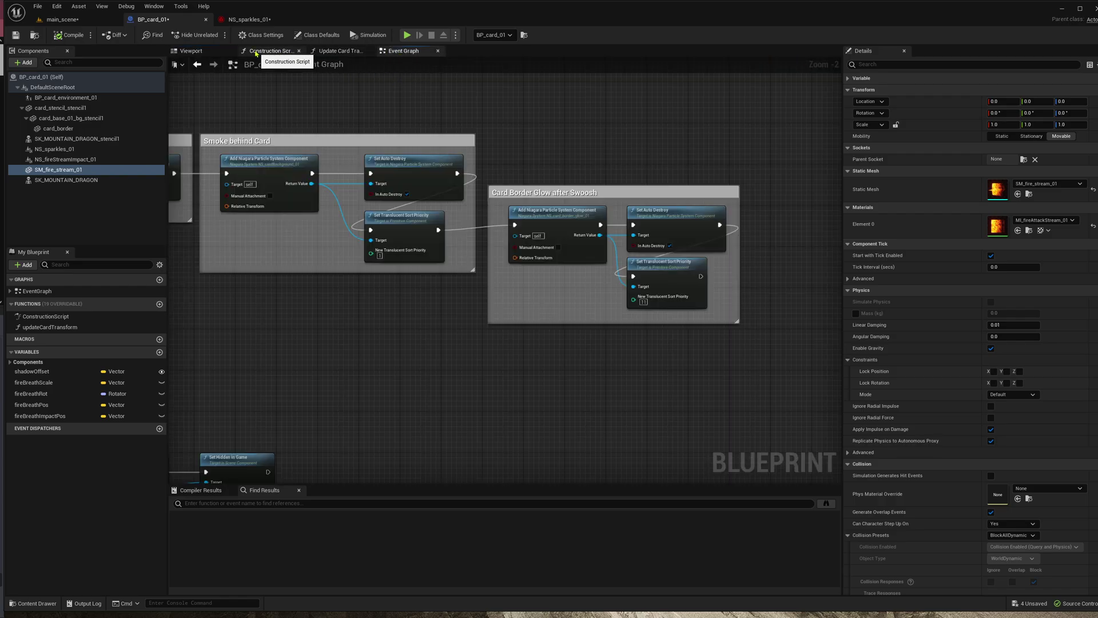
Step: Reopen Scratch Module 06 in NS_sparkles_01 and duplicate the Is Point Inside Box node, placing the copy above the original
left_click(249, 20)
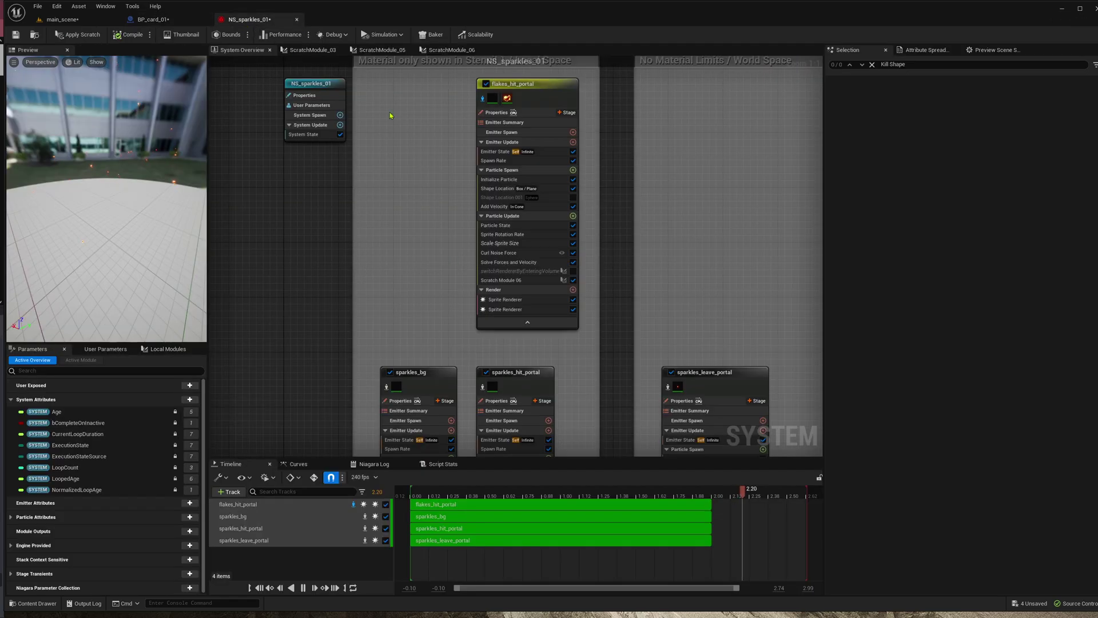
double_click(538, 280)
right_click_drag(614, 277, 614, 338)
scroll(469, 247, "down", 1)
right_click_drag(469, 248, 574, 246)
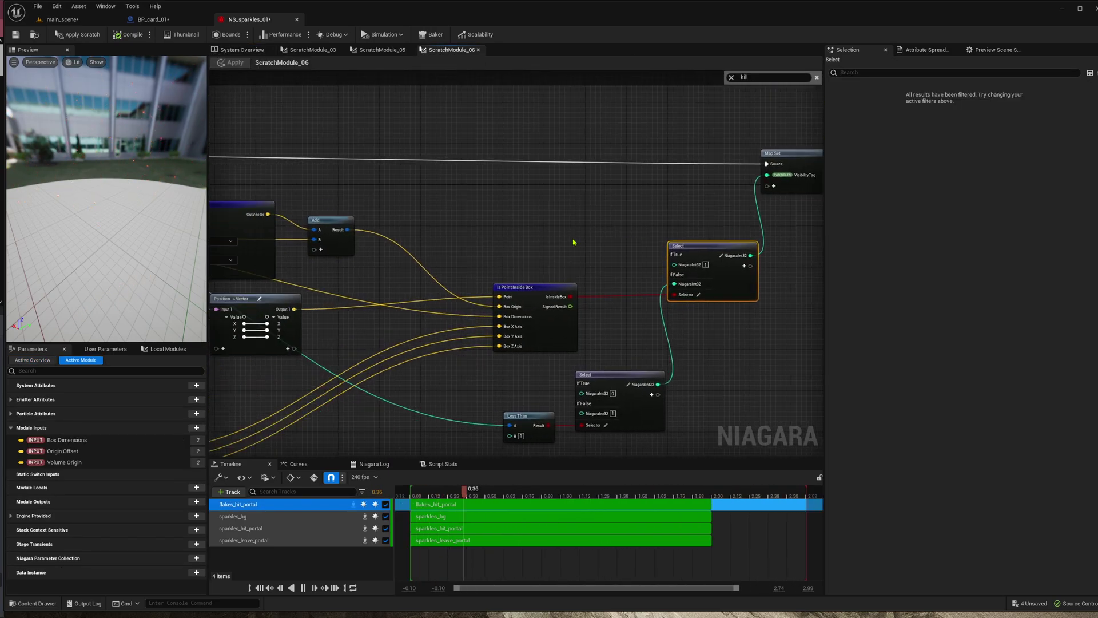
left_click(546, 287)
key("ctrl+c")
key("ctrl+v")
left_click_drag(595, 201, 544, 175)
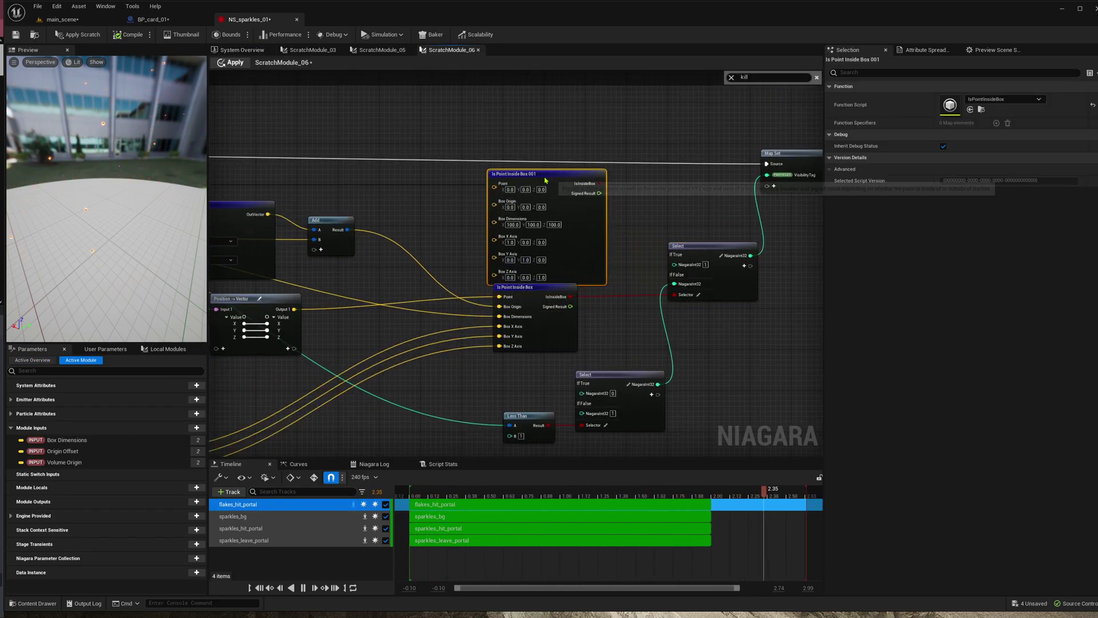
Step: Connect the Add result to the duplicated box node's Box Origin and the Position to Vector output to its Point input
right_click_drag(426, 218, 518, 223)
scroll(438, 238, "up", 1)
left_click_drag(597, 211, 441, 233)
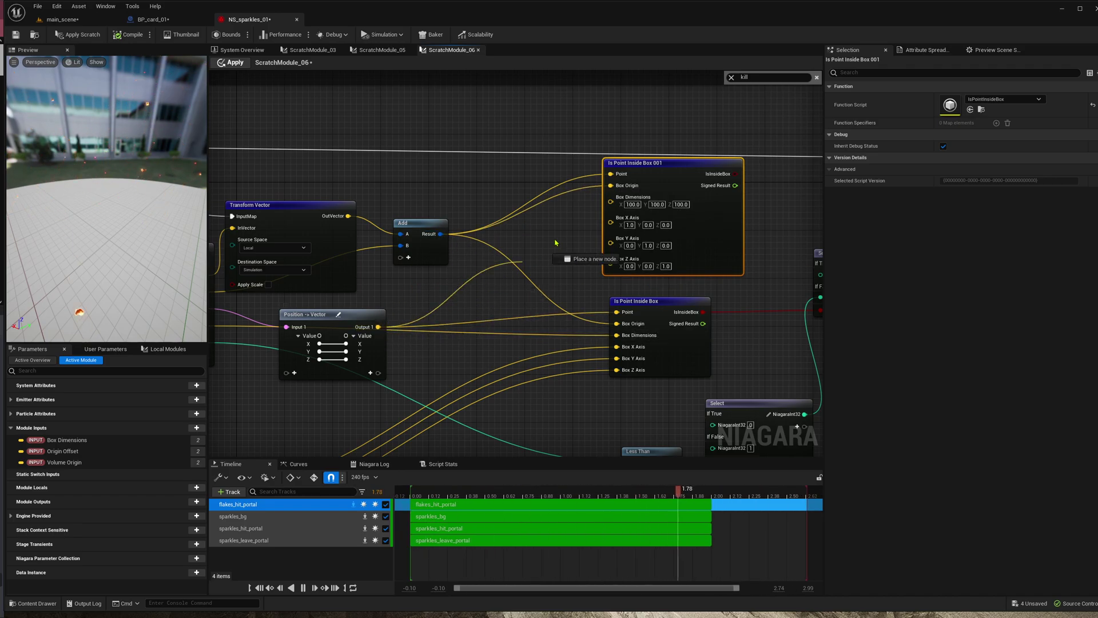
left_click_drag(560, 235, 615, 174)
right_click_drag(561, 267, 553, 244)
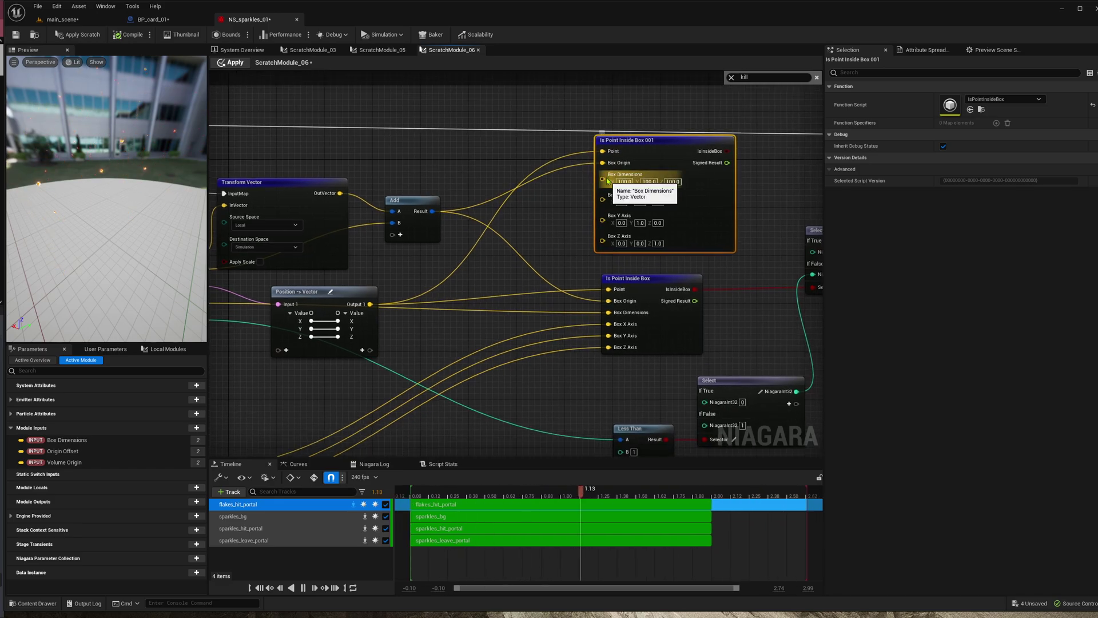
Step: Connect the Owner Axes X, Y and Z outputs to the duplicated box node's Box X, Y and Z Axis inputs
right_click_drag(485, 305, 619, 205)
left_click_drag(317, 369, 317, 392)
right_click_drag(670, 154, 645, 223)
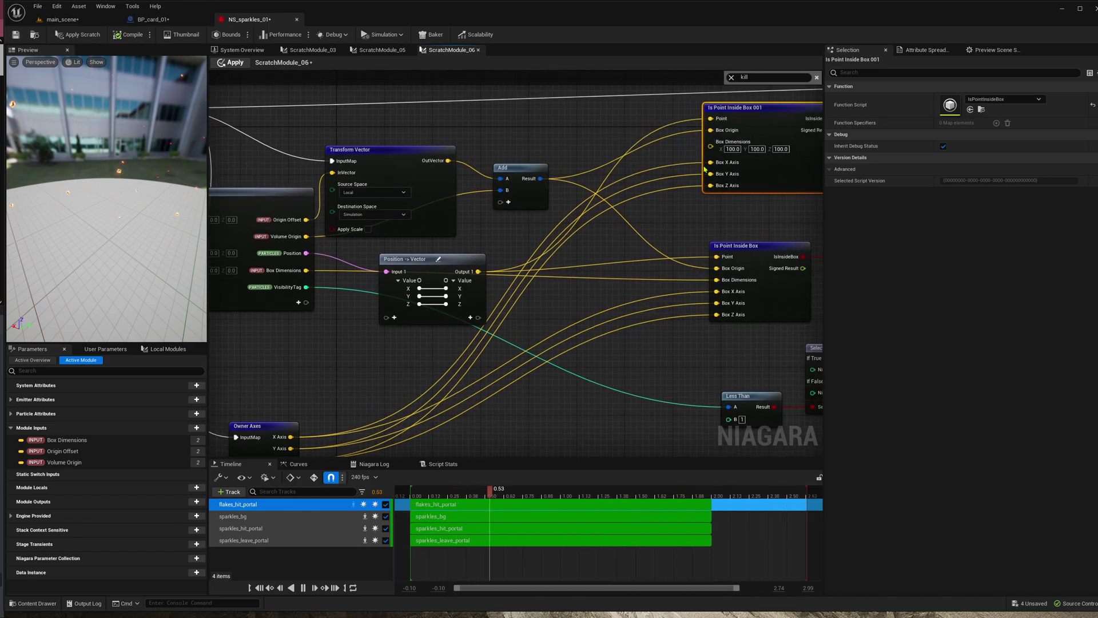
Step: Add a Map Get input named Box Dimensions Kill from the duplicate's Box Dimensions pin and align the duplicate above the original box node
left_click_drag(711, 146, 298, 302)
key("End")
key("BackSpace")
key("BackSpace")
key("BackSpace")
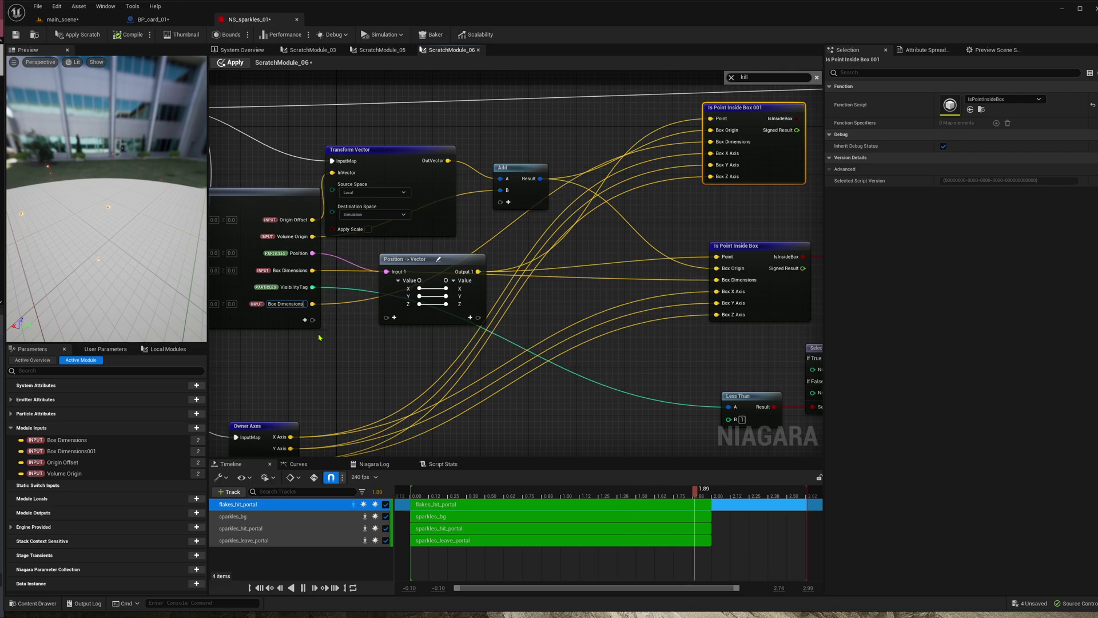
type("Kill")
key("Return")
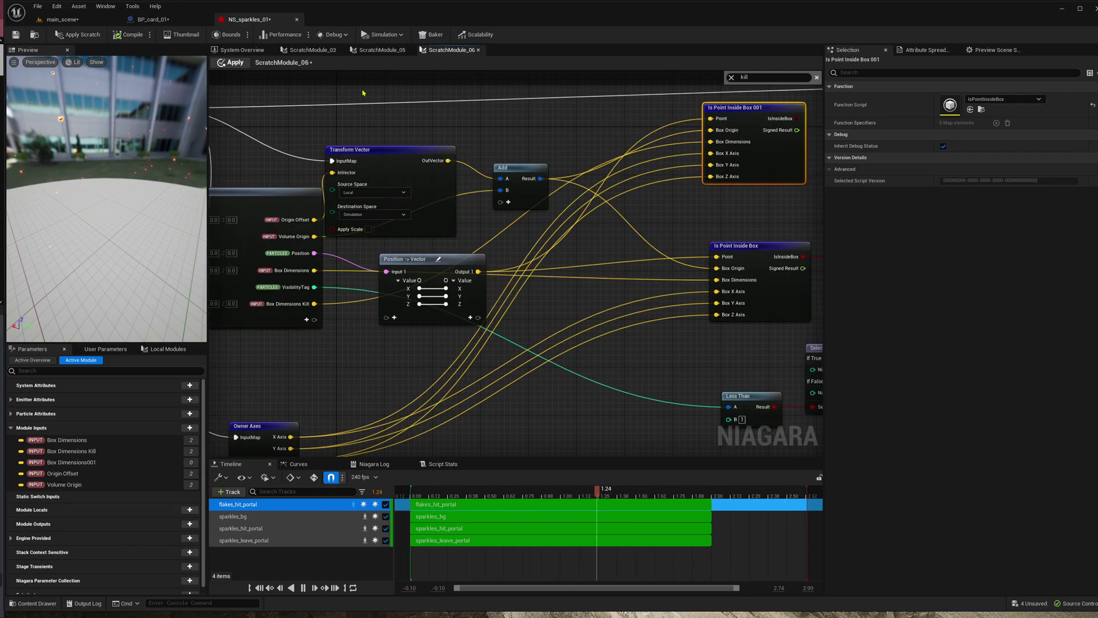
right_click_drag(627, 131, 394, 158)
left_click_drag(535, 190, 540, 196)
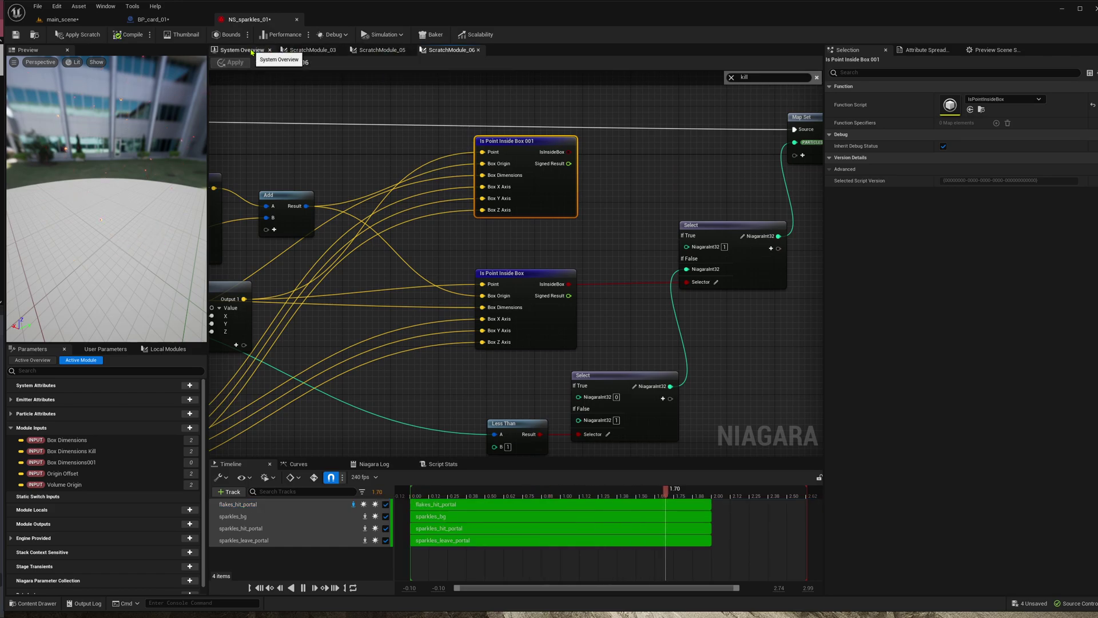
Step: Set Scratch Module 06's Box Dimensions Kill in the flakes_hit_portal emitter to X 3000, Y 3000 and Z 10
left_click(240, 50)
left_click(532, 280)
left_click(952, 125)
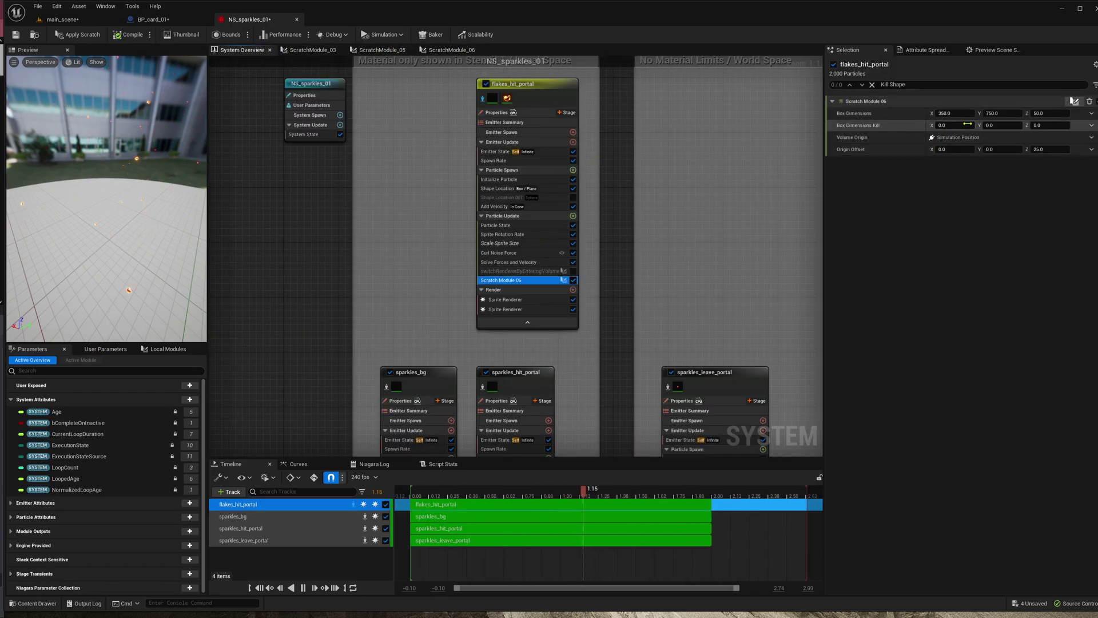
type("30")
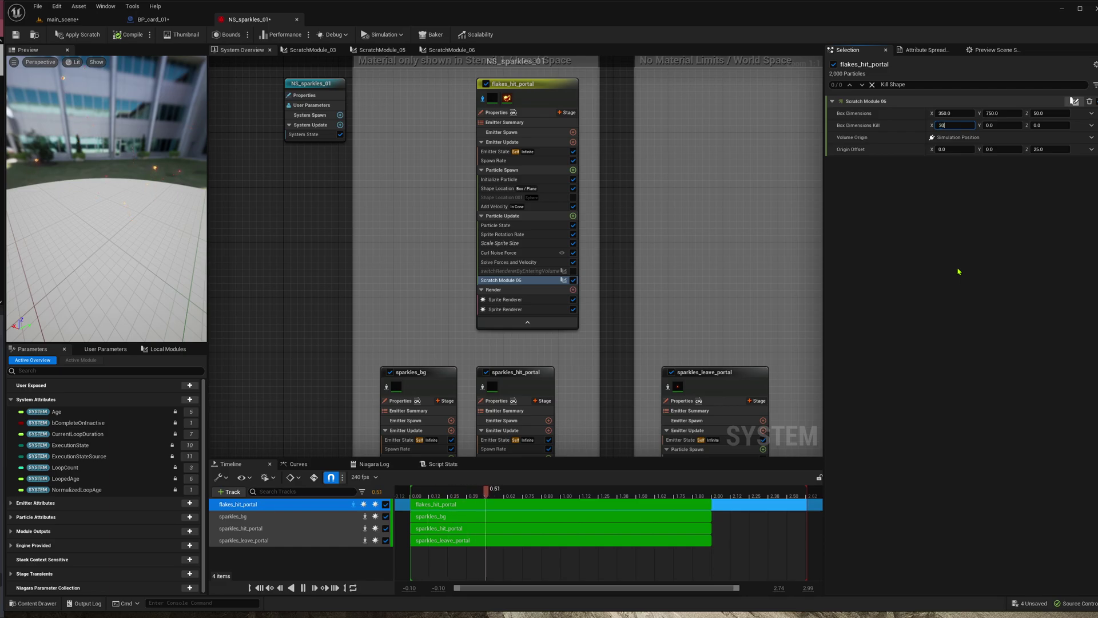
type("00")
key("Tab")
type("3000")
key("Tab")
type("5")
key("BackSpace")
type("10")
key("Return")
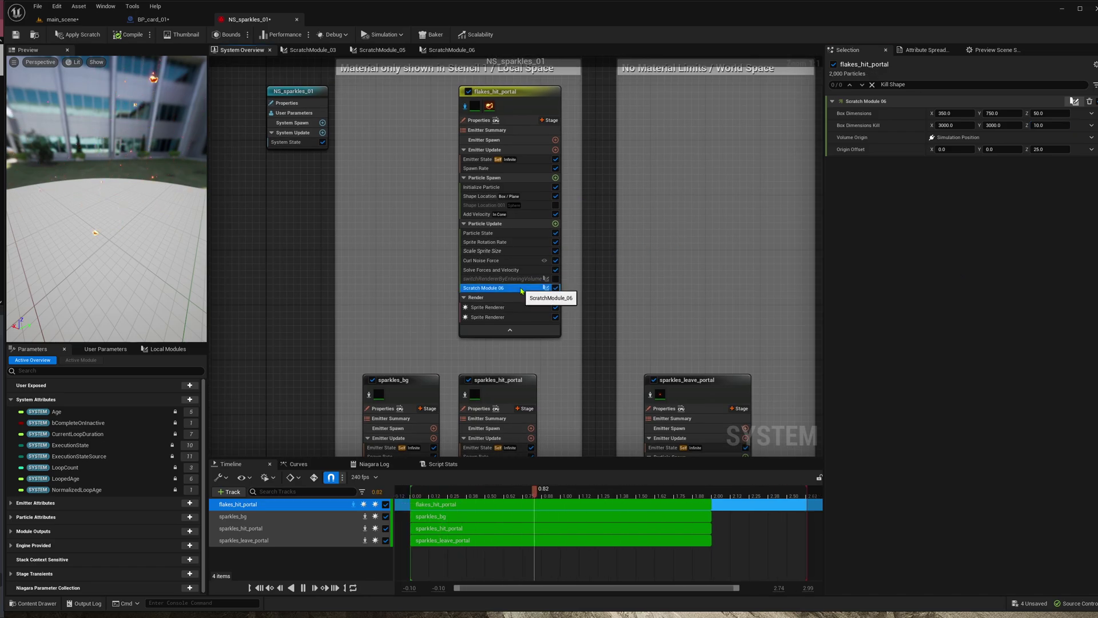
Step: Reopen Scratch Module 06 and add a Logic NOT node to the IsInsideBox output of the Is Point Inside Box 001 node
double_click(506, 279)
right_click_drag(682, 219, 607, 243)
left_click_drag(477, 227, 455, 243)
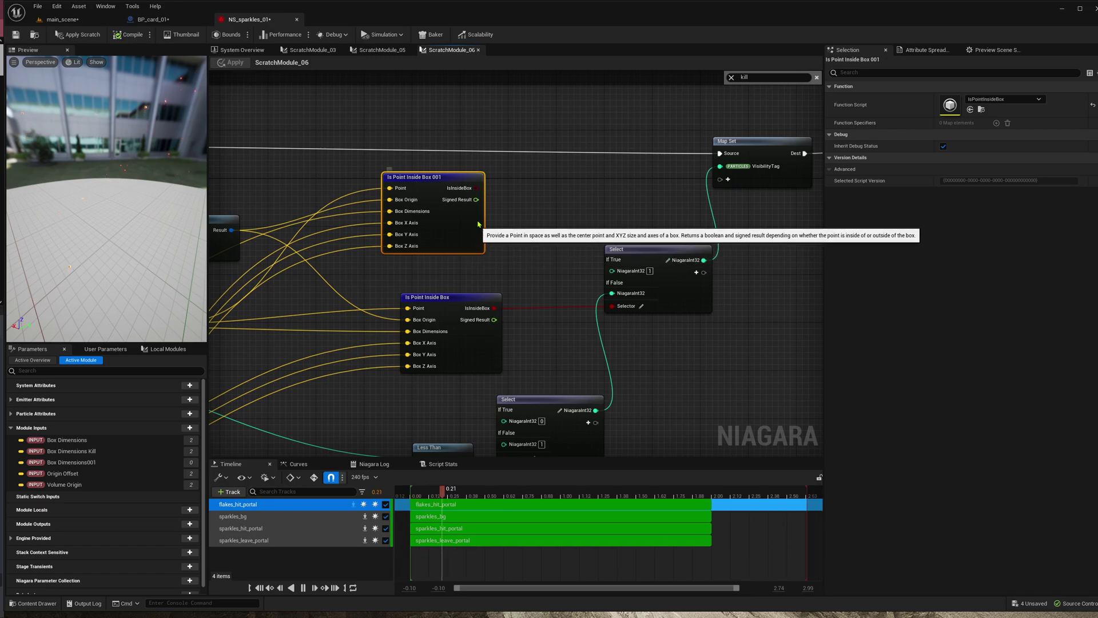
left_click_drag(475, 189, 510, 199)
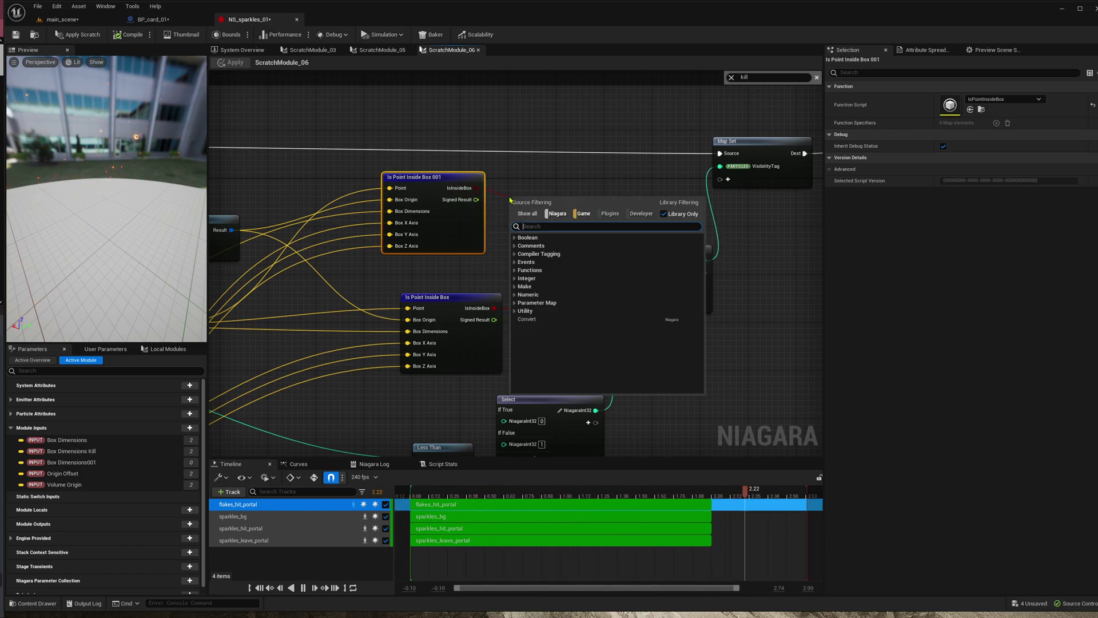
type("not")
key("Return")
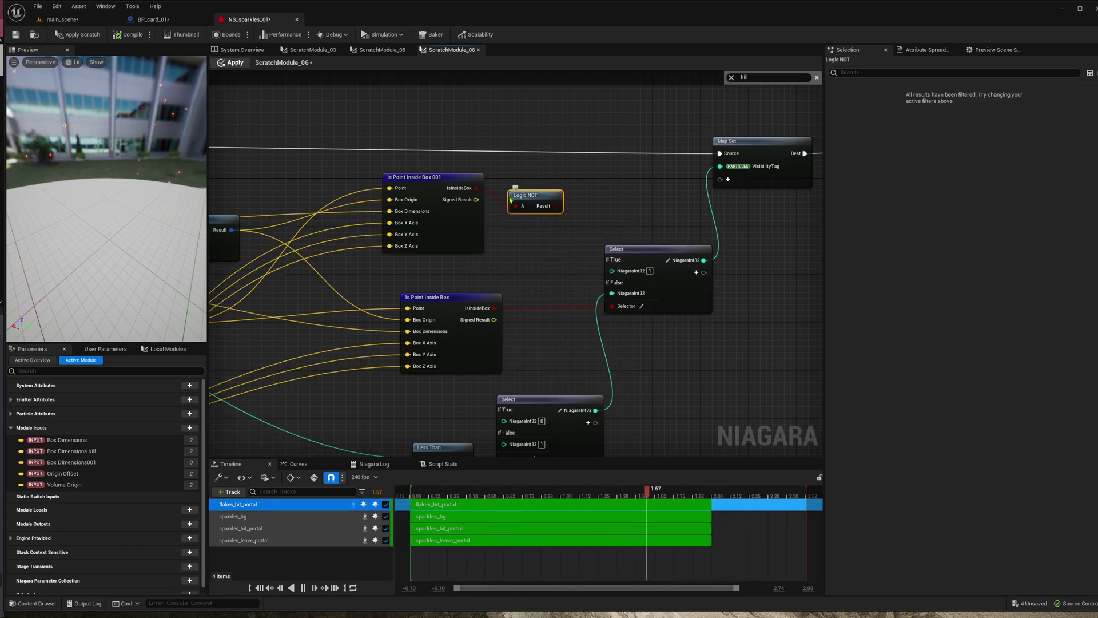
Step: Add a Logic OR node combining the Logic NOT result with the original box node's IsInsideBox output, aligned beside the NOT node
left_click_drag(511, 200, 565, 212)
type("or")
key("Return")
left_click_drag(494, 307, 465, 301)
right_click_drag(544, 268, 472, 272)
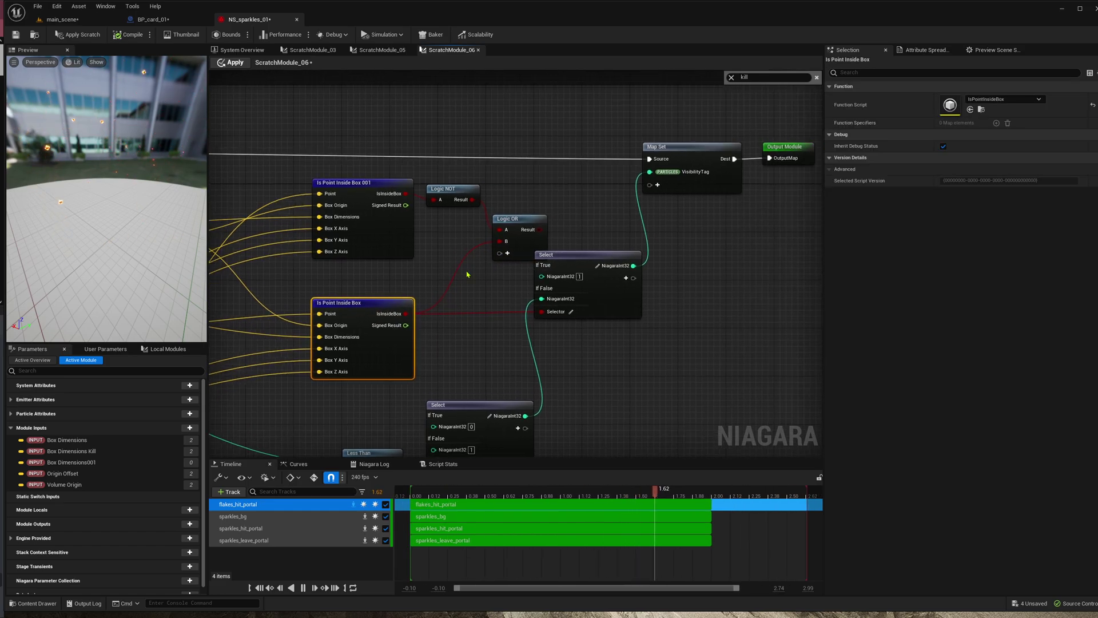
left_click_drag(531, 242, 537, 211)
Step: Add DataInstance Alive to the Map Set node, feed it from the Logic OR Result and apply the script
right_click_drag(629, 187, 595, 203)
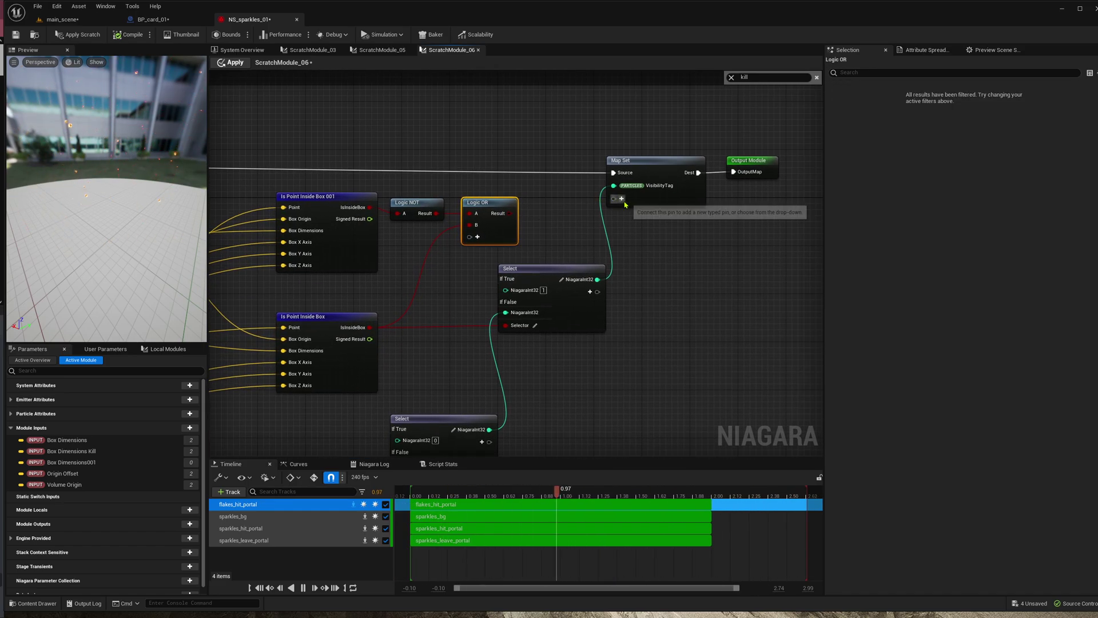
left_click(622, 199)
type("alive")
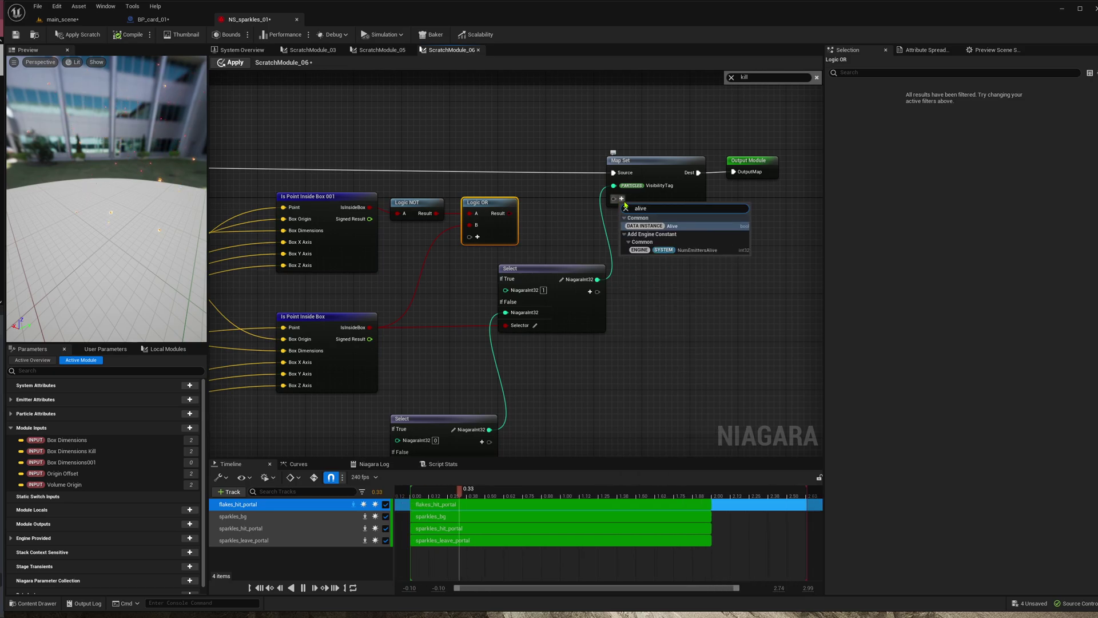
key("Return")
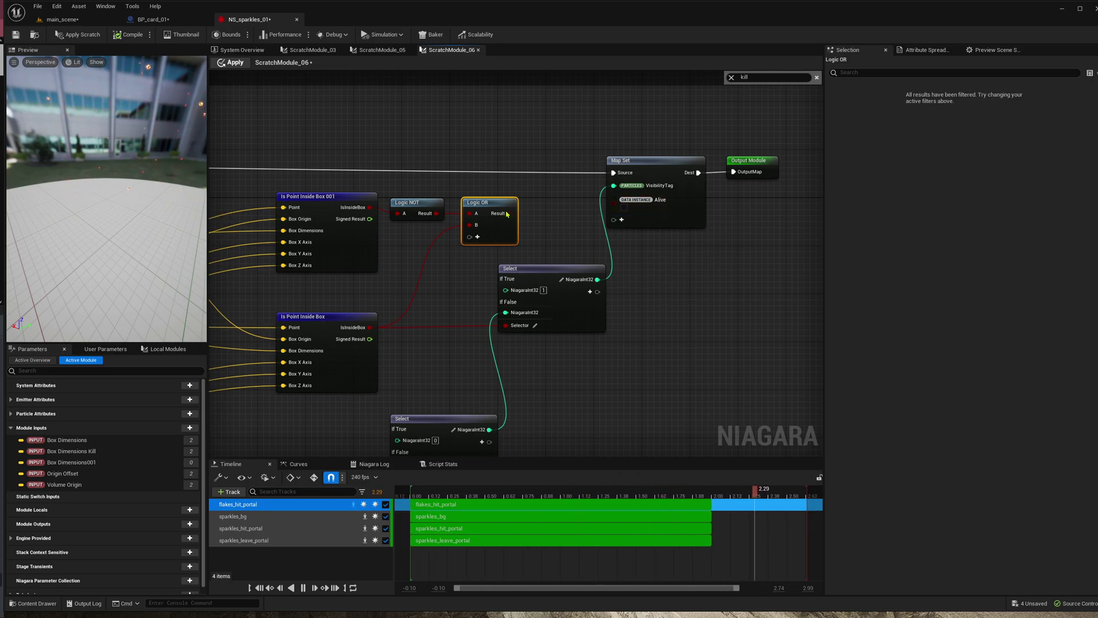
left_click_drag(509, 213, 615, 199)
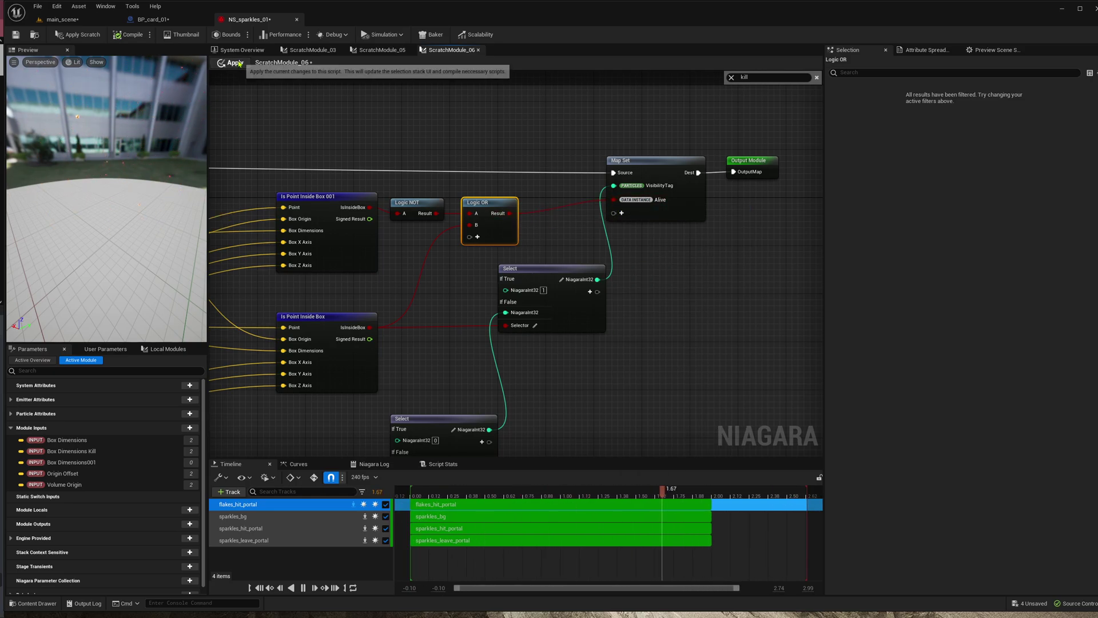
left_click(259, 63)
Step: Examine the particles around the card in BP_card_01's viewport and look through its event graph and Update Card Transform function
left_click(153, 20)
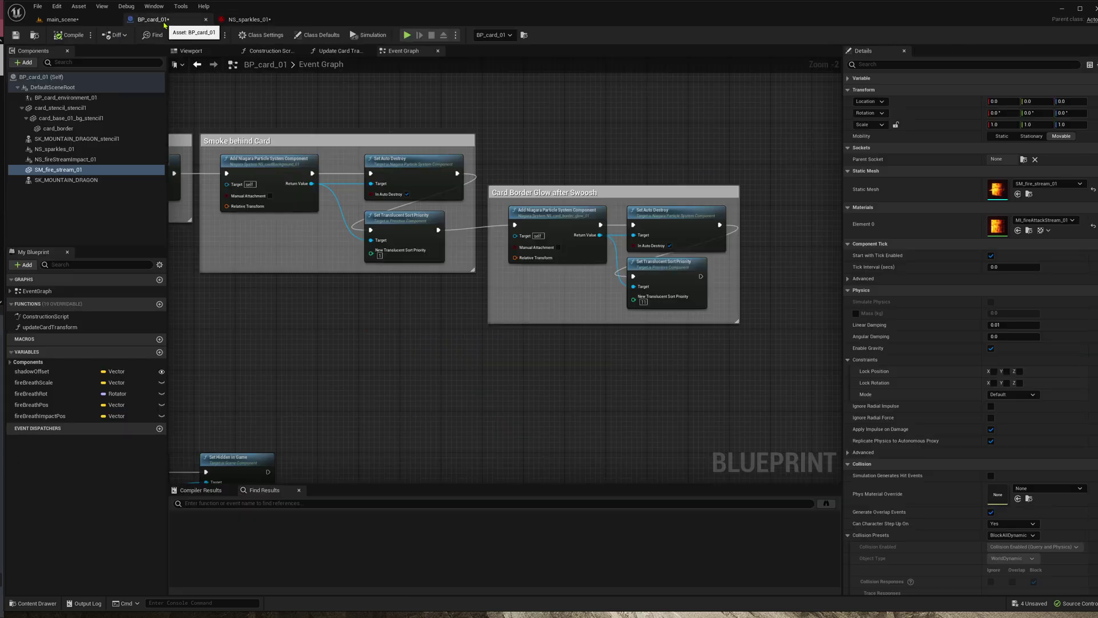
left_click(194, 51)
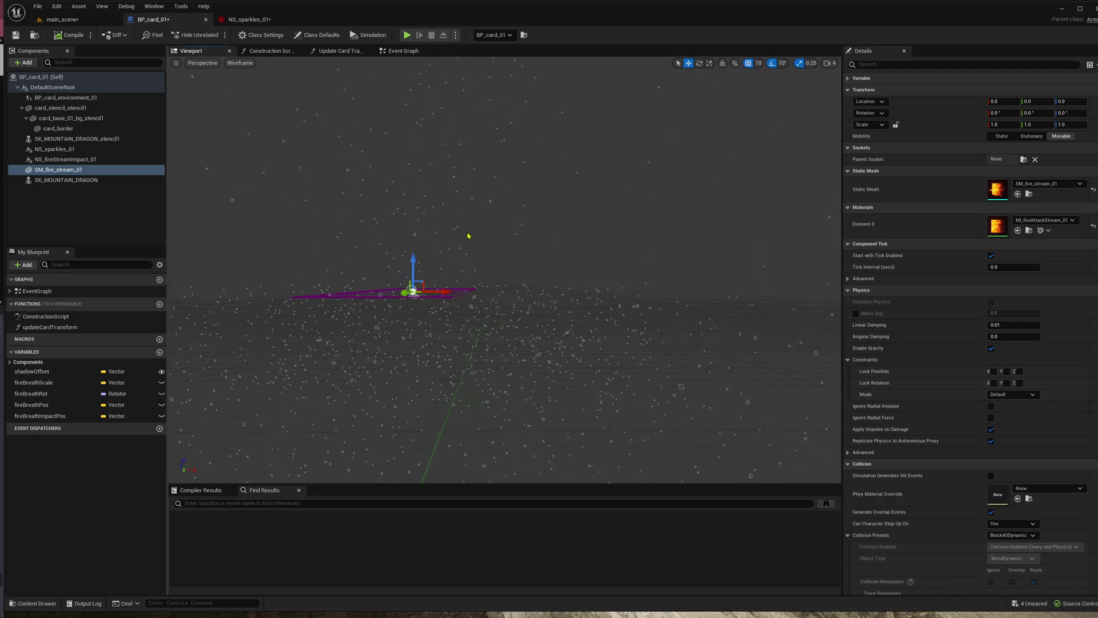
right_click_drag(485, 243, 518, 257)
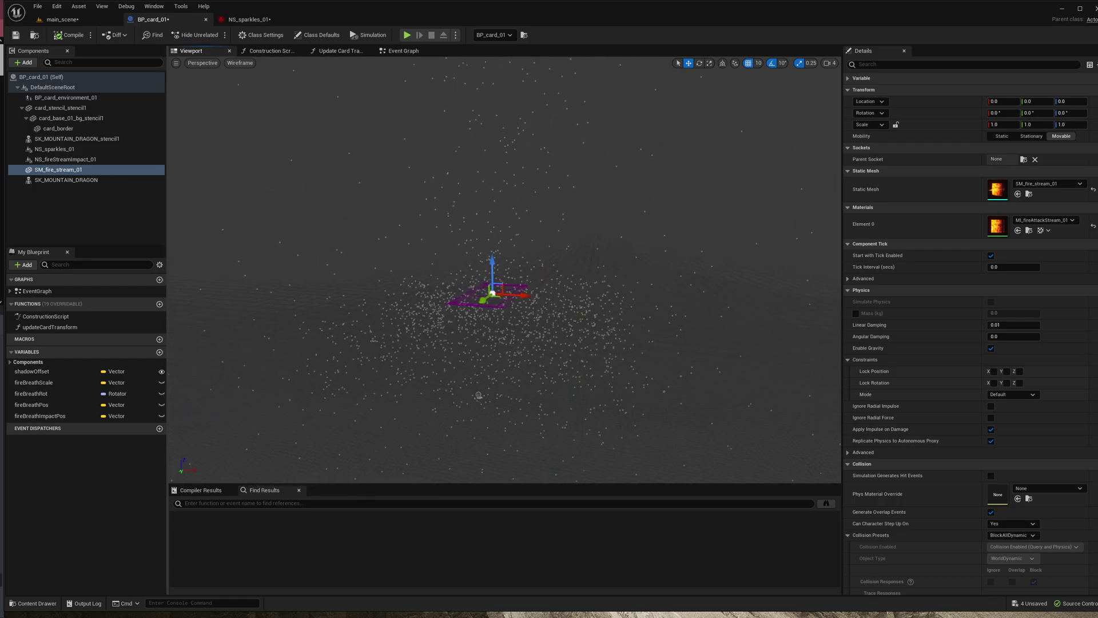
left_click(404, 51)
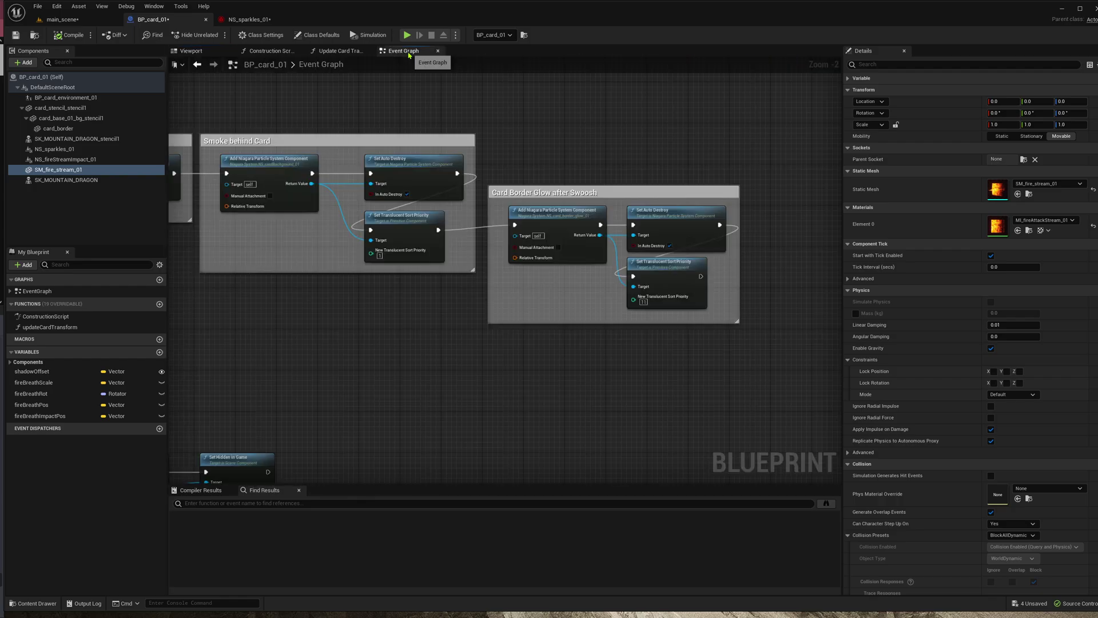
left_click(349, 51)
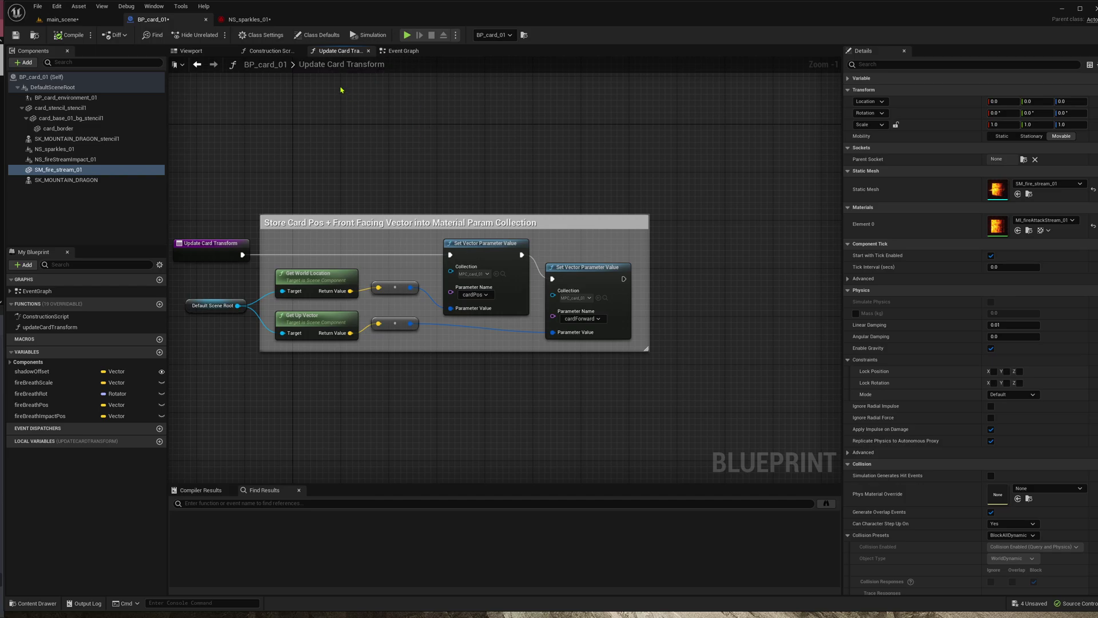
left_click(217, 53)
Step: Return to ScratchModule_06 in NS_sparkles_01 and add DataInstance Alive as an output of the Map Get node
left_click(251, 21)
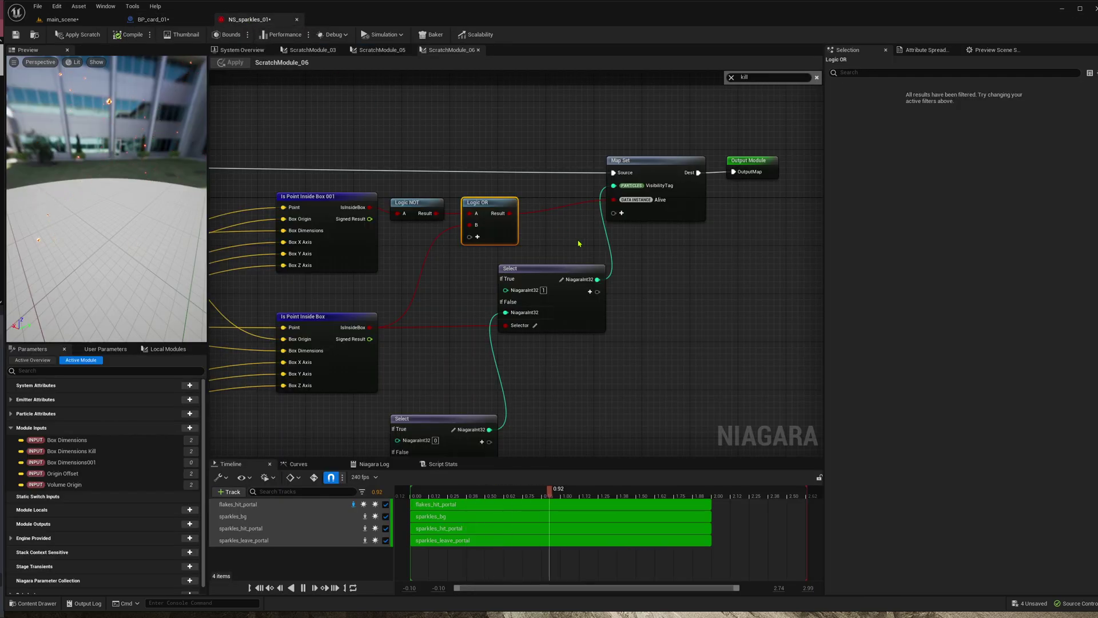
right_click_drag(506, 236, 778, 229)
scroll(532, 317, "down", 1)
right_click_drag(476, 375, 662, 262)
scroll(417, 264, "up", 1)
left_click(407, 257)
type("alive")
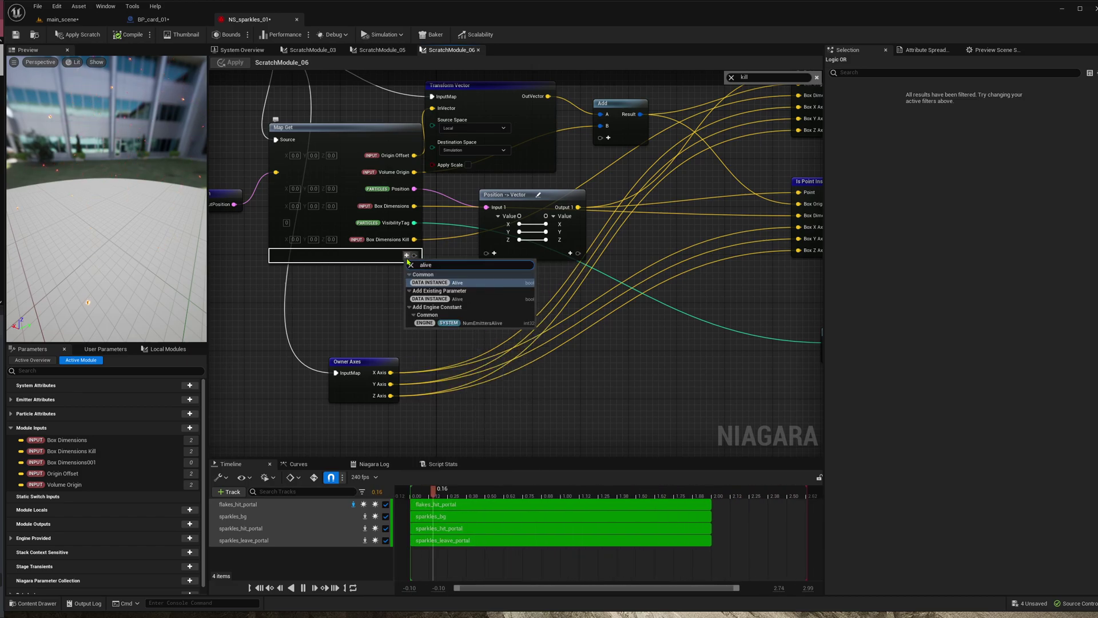
key("Return")
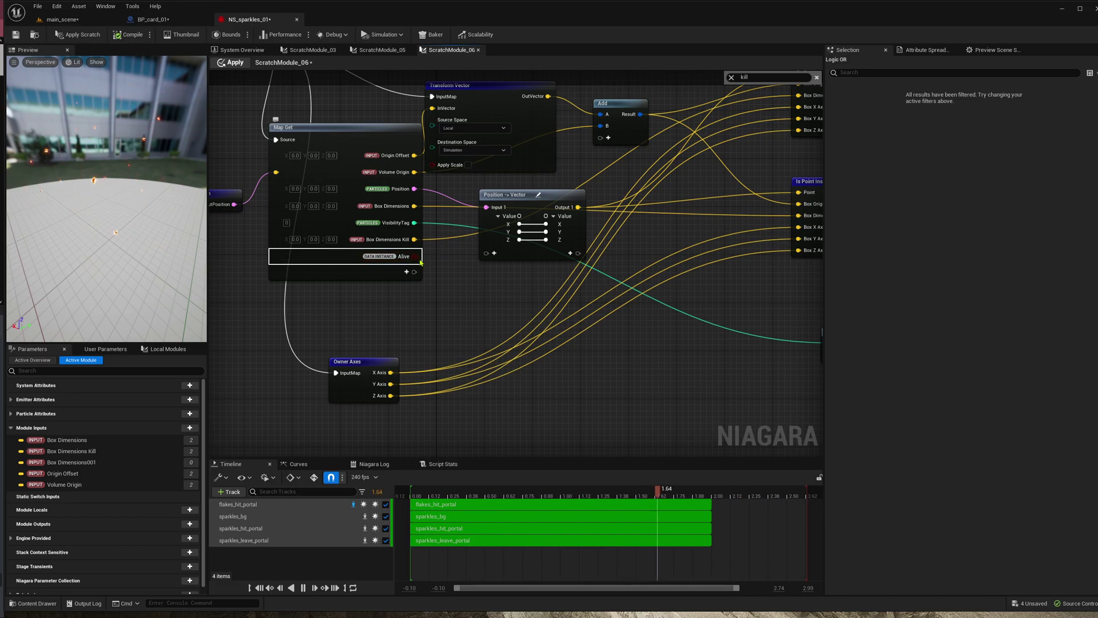
scroll(458, 284, "down", 1)
scroll(590, 374, "down", 1)
right_click_drag(688, 294, 556, 380)
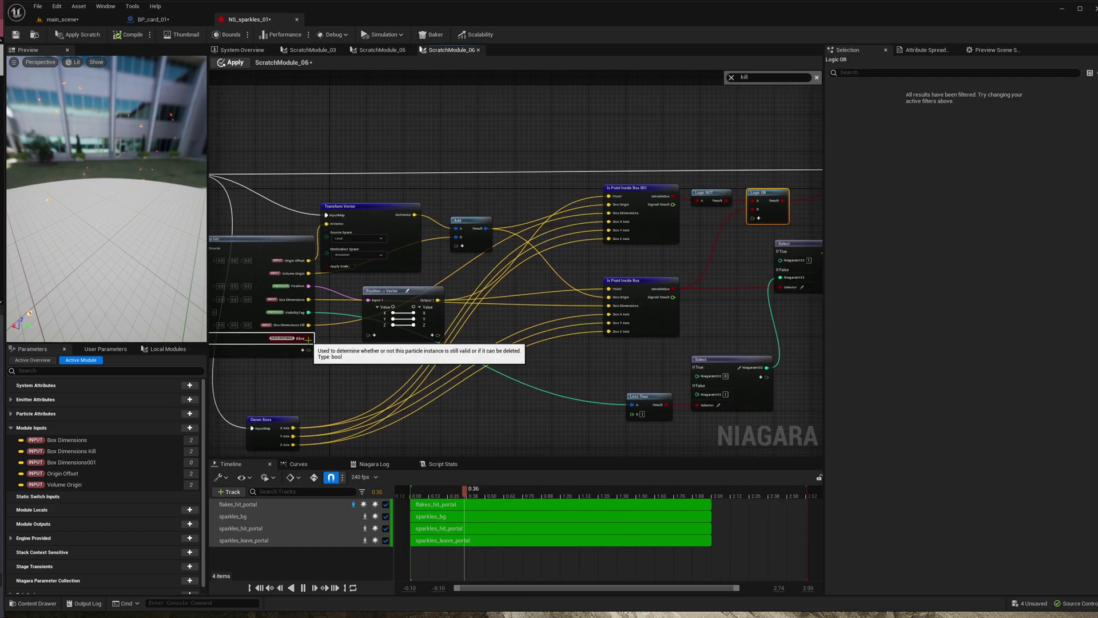
Step: Check the Particle State and Scratch Module 06 settings of the flakes_hit_portal emitter, returning to the scratch module graph
left_click(271, 50)
left_click(513, 233)
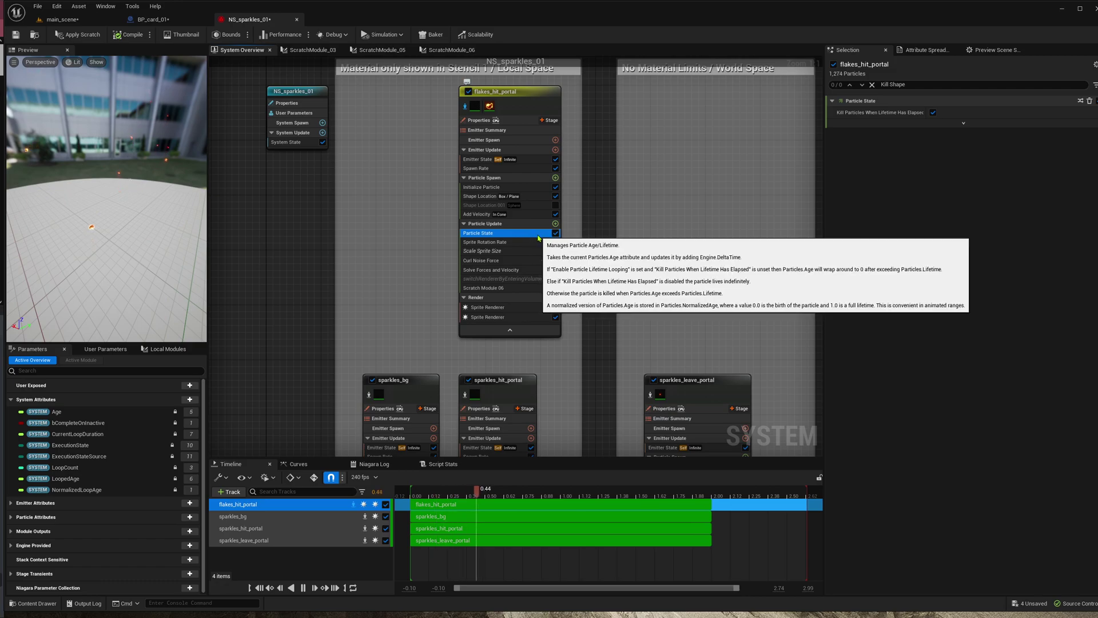
left_click(526, 289)
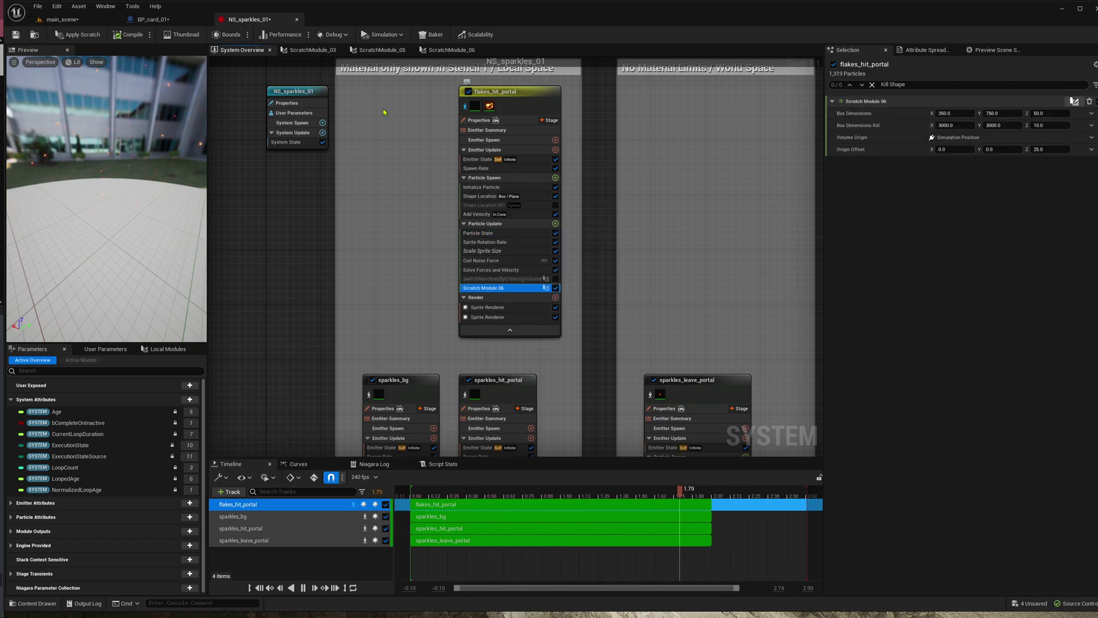
left_click(452, 50)
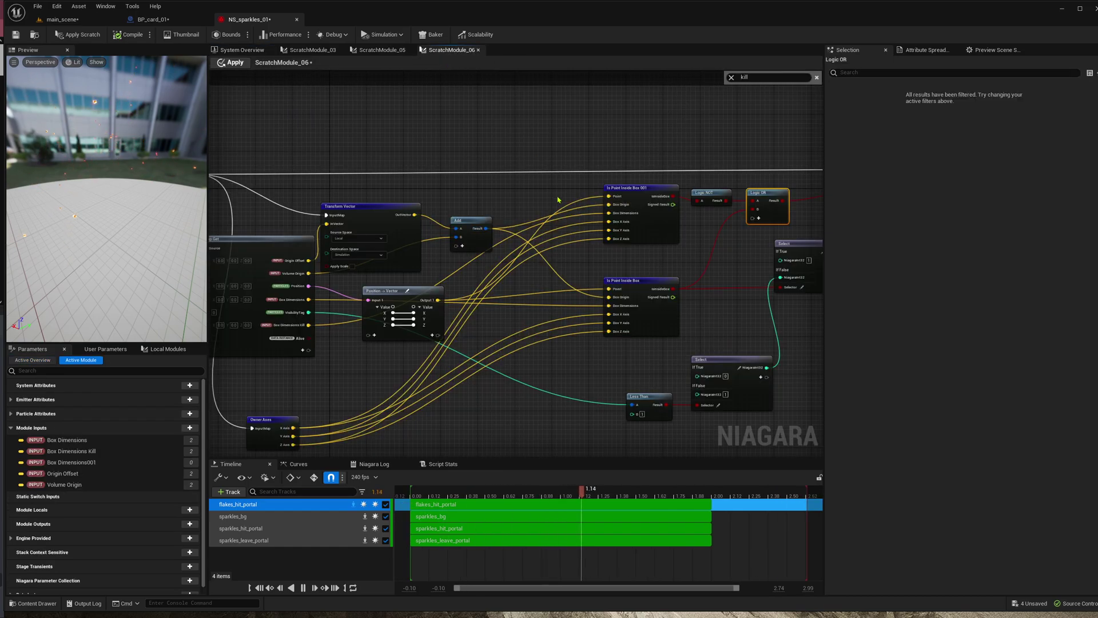
Step: Add a Logic AND node with the Map Get's Alive output on input A, placing it above the Logic OR and Map Set nodes
scroll(608, 172, "down", 1)
right_click_drag(600, 167, 582, 186)
scroll(430, 283, "up", 1)
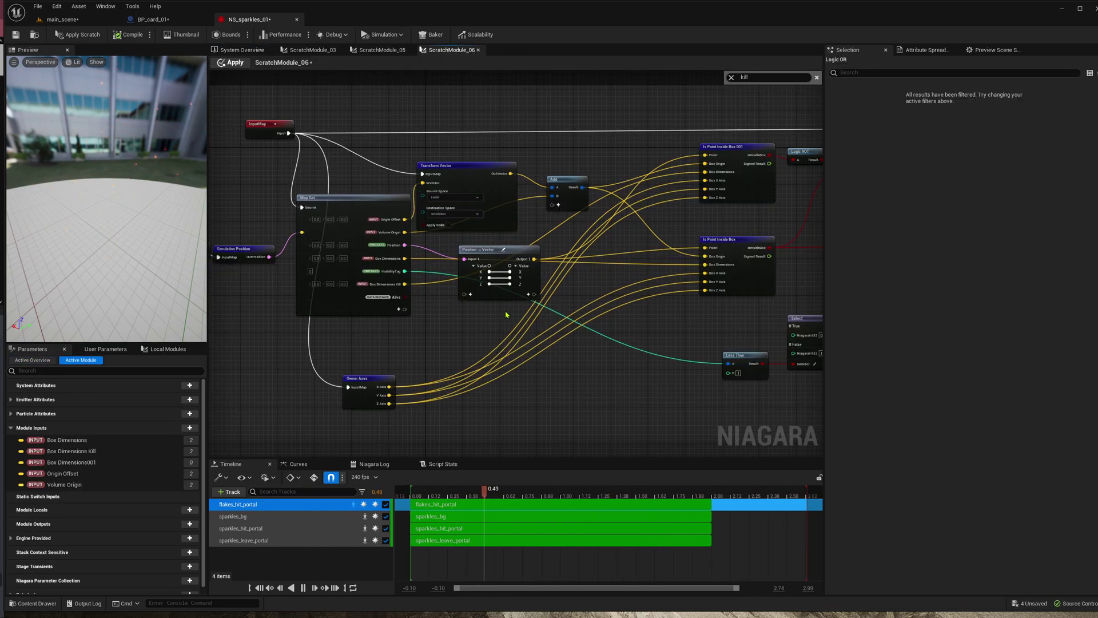
right_click_drag(510, 335, 418, 366)
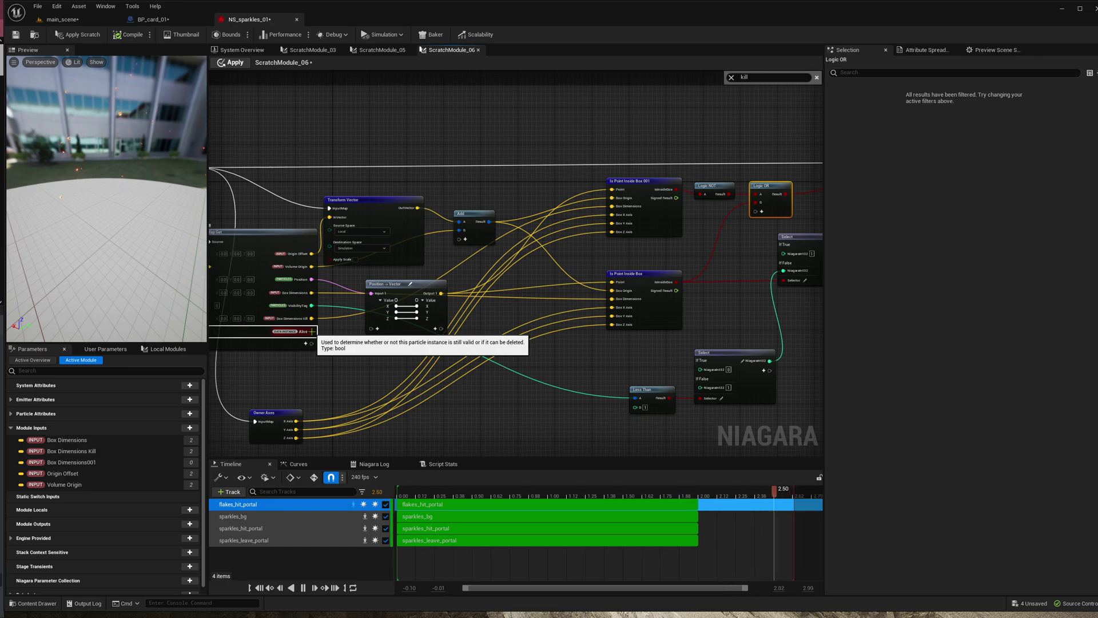
left_click_drag(311, 331, 759, 138)
type("and")
key("Return")
right_click_drag(744, 124, 484, 131)
scroll(515, 136, "up", 2)
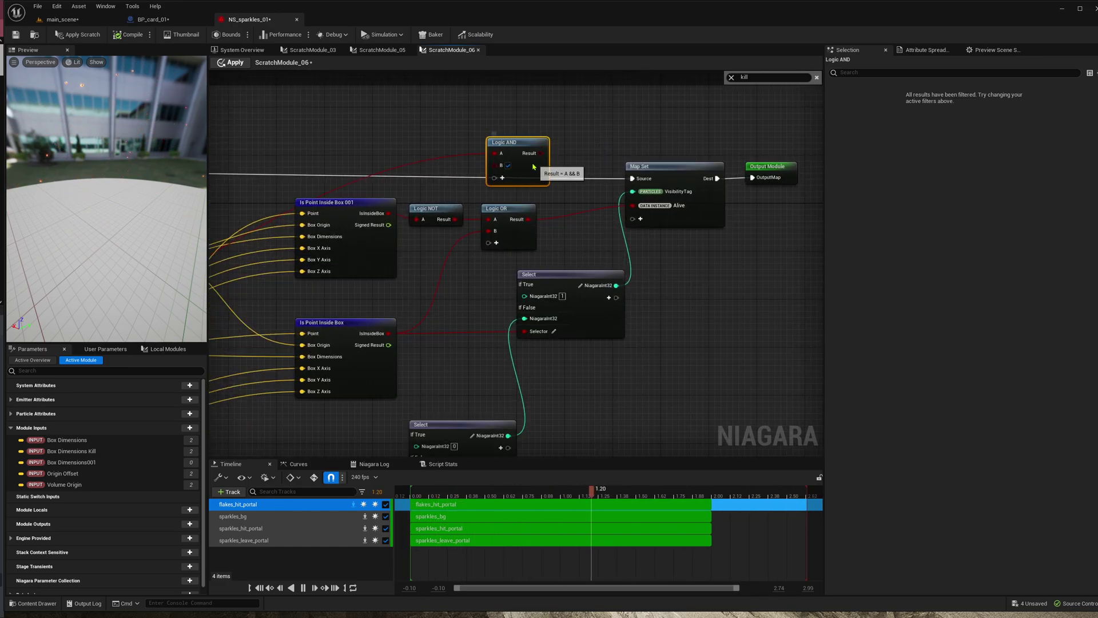
left_click_drag(531, 163, 574, 143)
right_click_drag(570, 151, 574, 165)
mouse_move(574, 163)
left_mouse_down()
mouse_move(568, 151)
mouse_move(587, 152)
left_mouse_up()
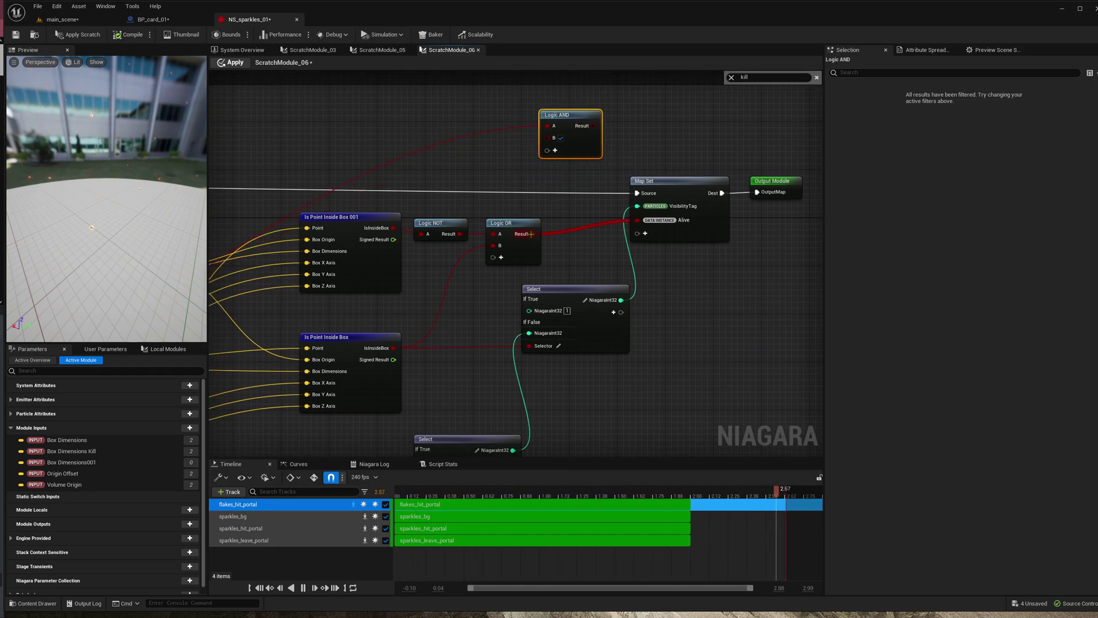
Step: Connect the Logic OR Result to input B of Logic AND and the Logic AND Result to the Map Set's Alive input
left_click_drag(533, 234, 550, 141)
right_click_drag(606, 168, 561, 186)
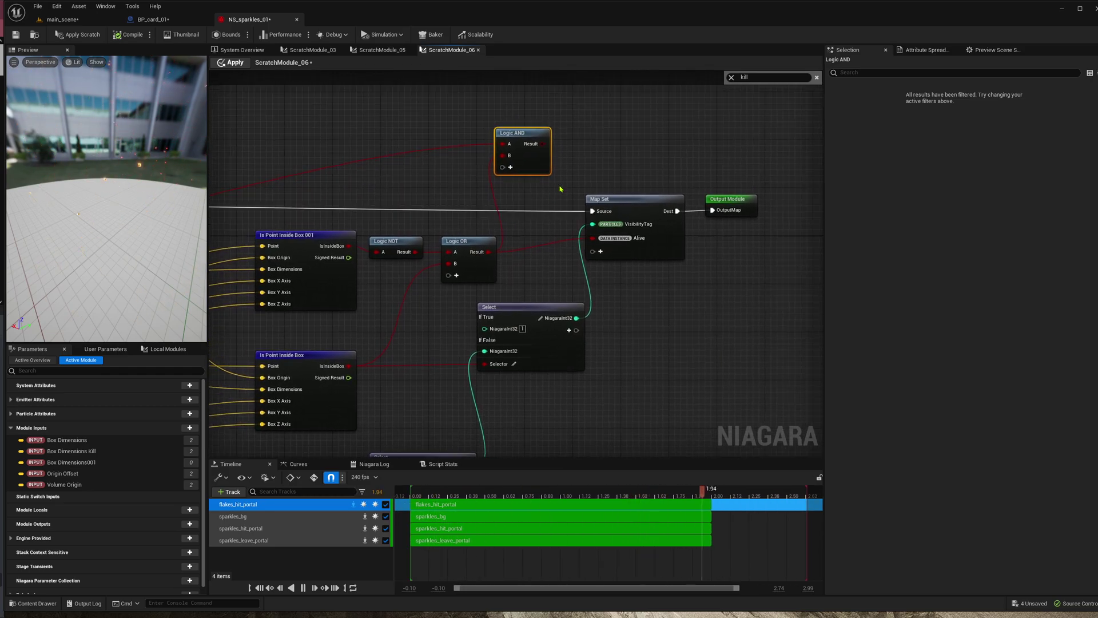
left_click_drag(543, 144, 568, 187)
left_click(600, 246)
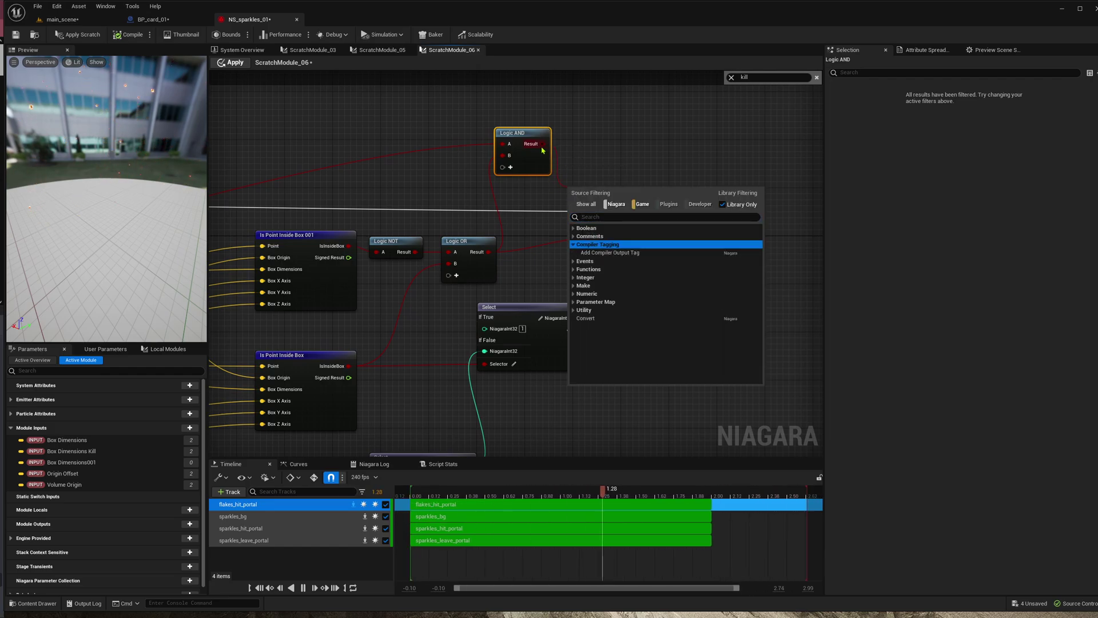
left_click_drag(543, 144, 600, 239)
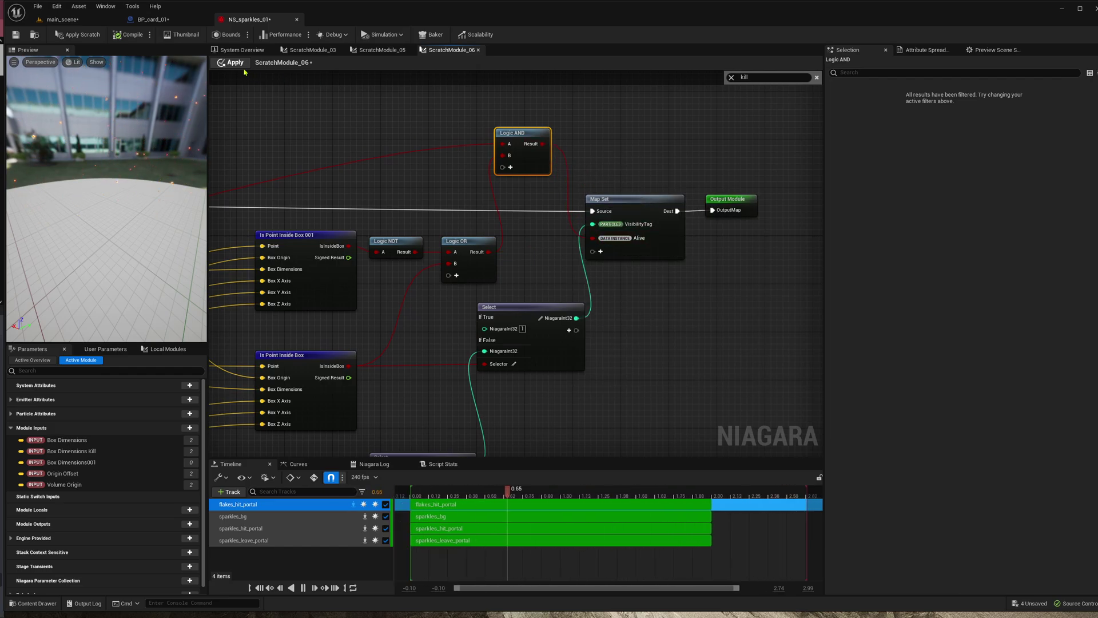
Step: Bring up the BP_card_01 viewport, move closer to the card and switch the view mode to Lit
left_click(150, 19)
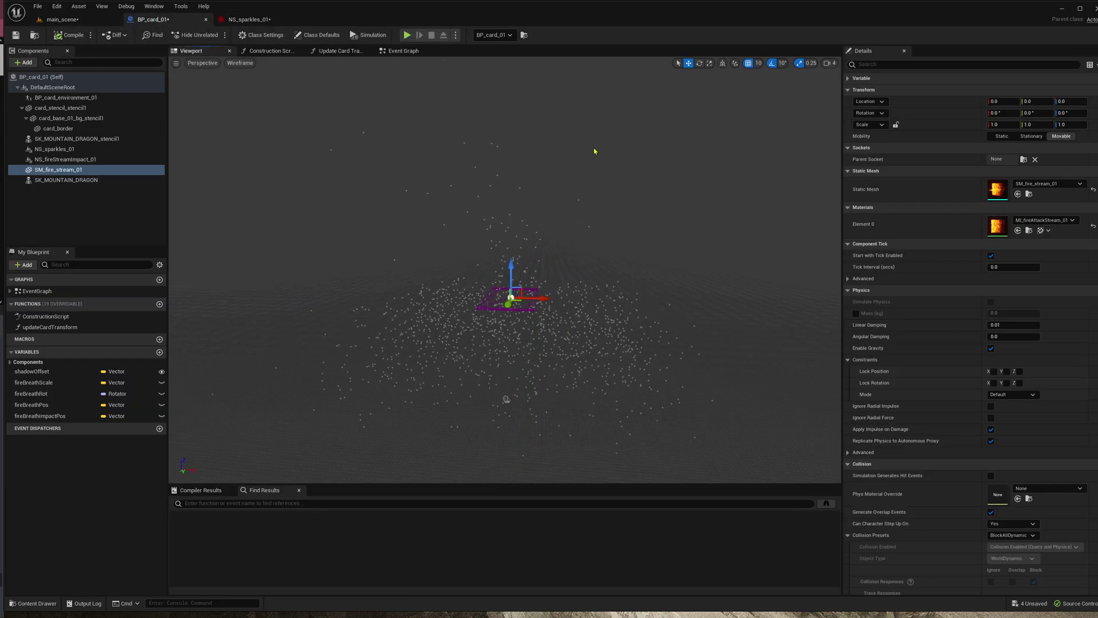
key("w")
mouse_move(600, 260)
right_mouse_down()
mouse_move(600, 306)
mouse_move(607, 261)
right_mouse_up()
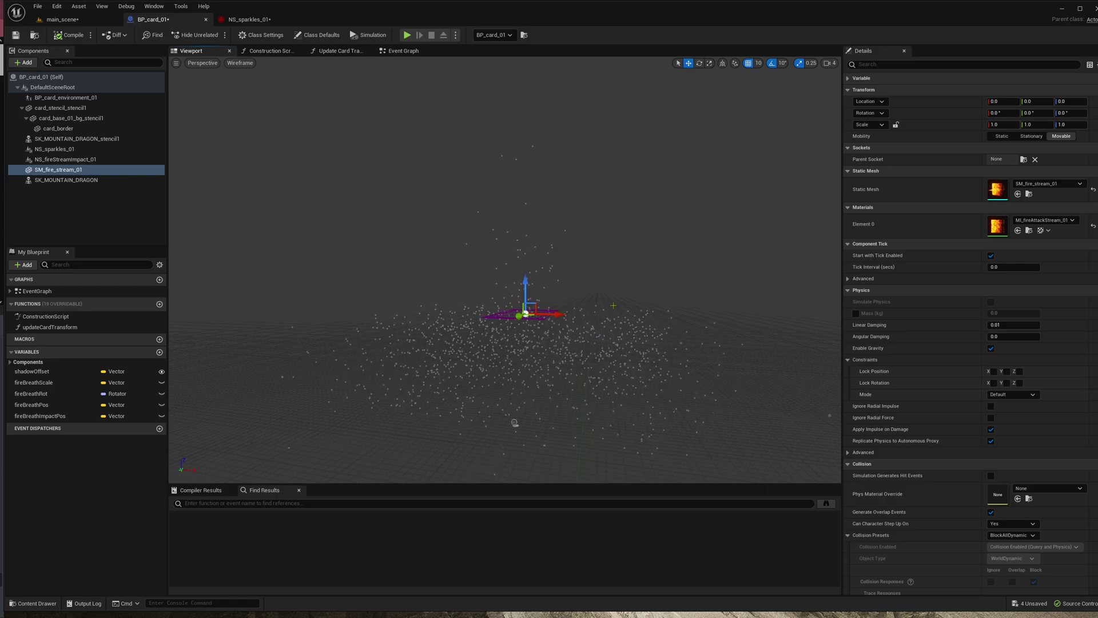
left_click(240, 63)
left_click(246, 76)
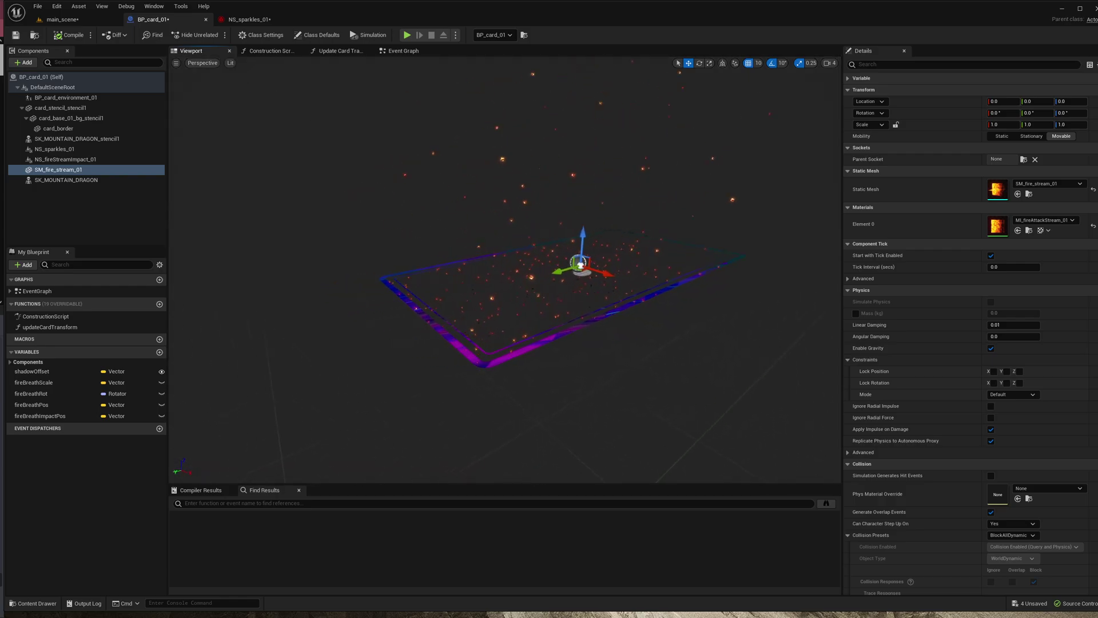
Step: Examine from several angles where the sparkle particles are visible and disappear around the card frame
key("w")
key("d")
right_click_drag(510, 271, 465, 266)
key("a")
right_click_drag(547, 269, 646, 266)
key("w")
key("a")
right_click_drag(504, 270, 652, 246)
key("d")
right_click_drag(549, 263, 435, 261)
key("d")
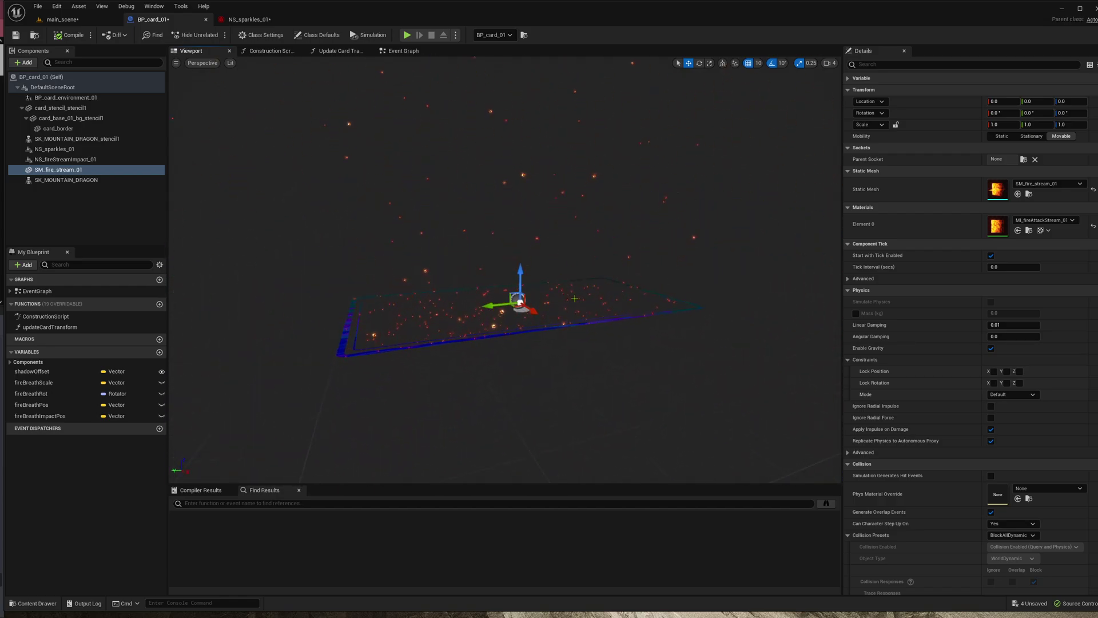